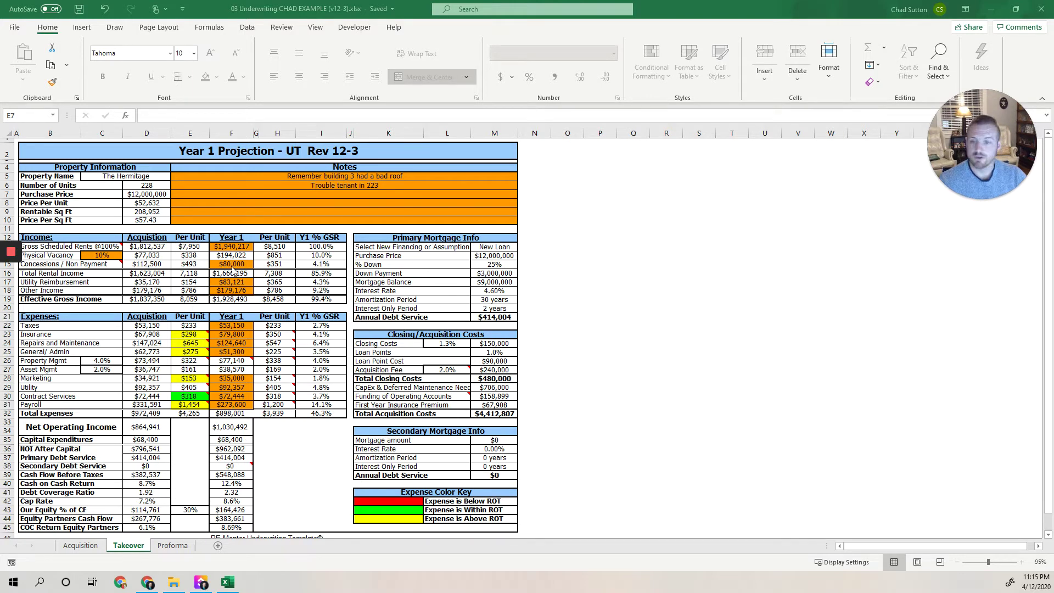
- On the Proforma sheet, set the Hold Period to 5 years
{"action": "left_click", "coordinate": [173, 545]}
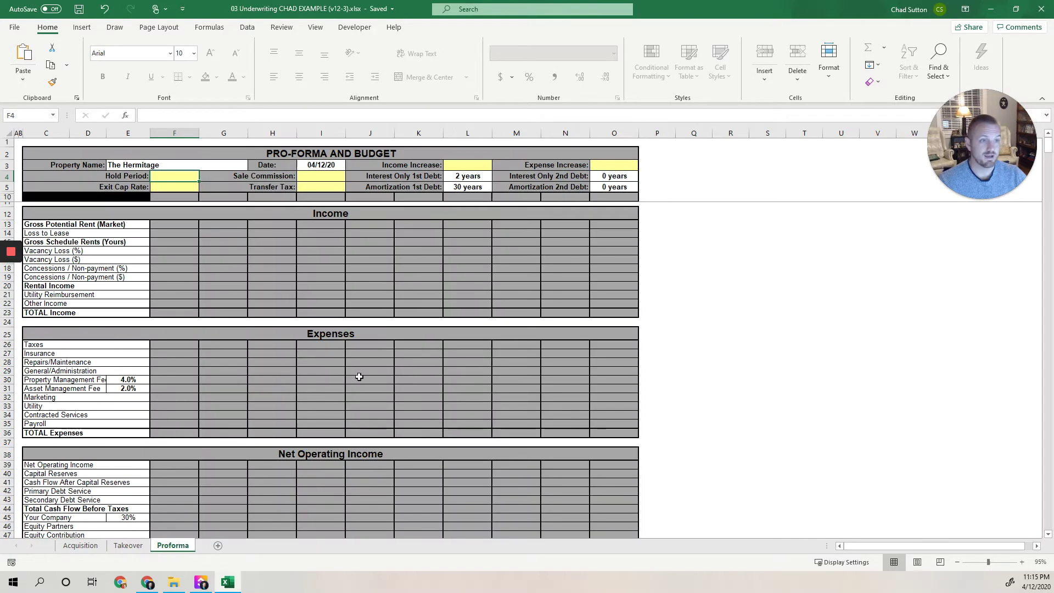
{"action": "scroll", "coordinate": [359, 377], "scroll_direction": "down", "scroll_amount": 15}
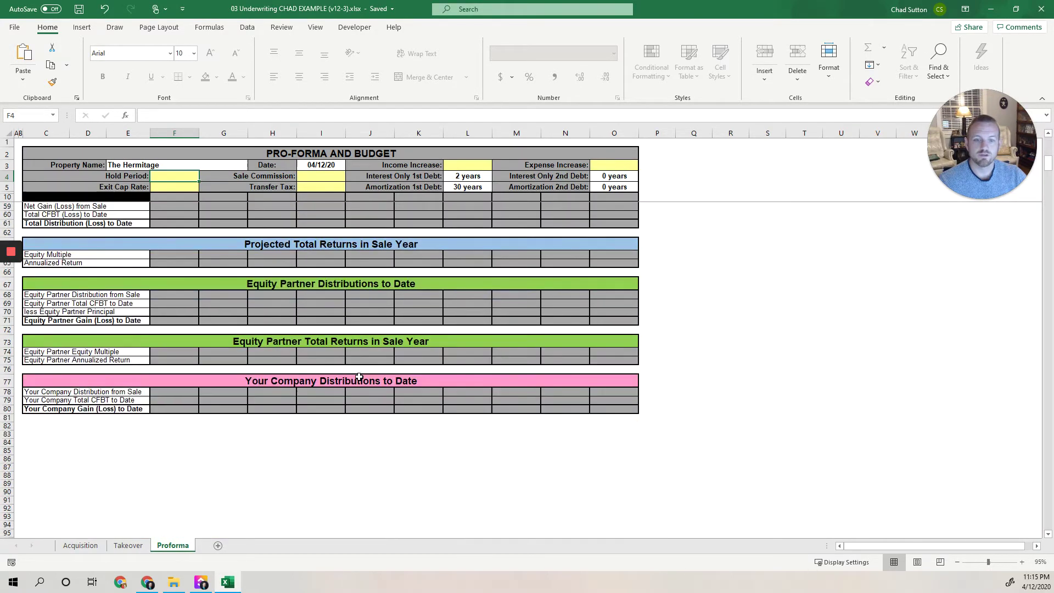
{"action": "scroll", "coordinate": [359, 377], "scroll_direction": "down", "scroll_amount": 1}
{"action": "scroll", "coordinate": [359, 376], "scroll_direction": "up", "scroll_amount": 17}
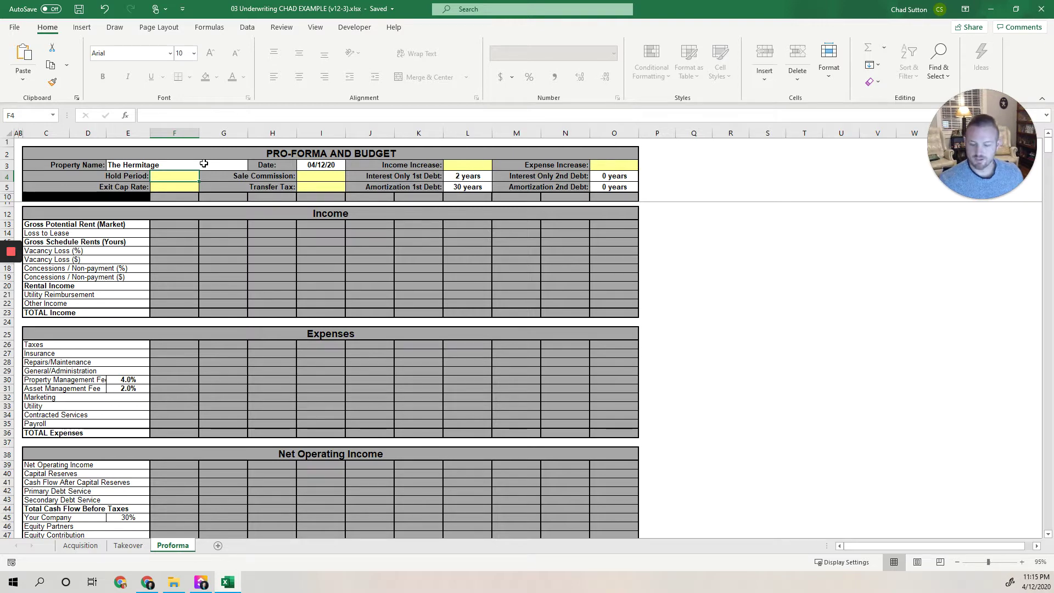
{"action": "type", "text": "5"}
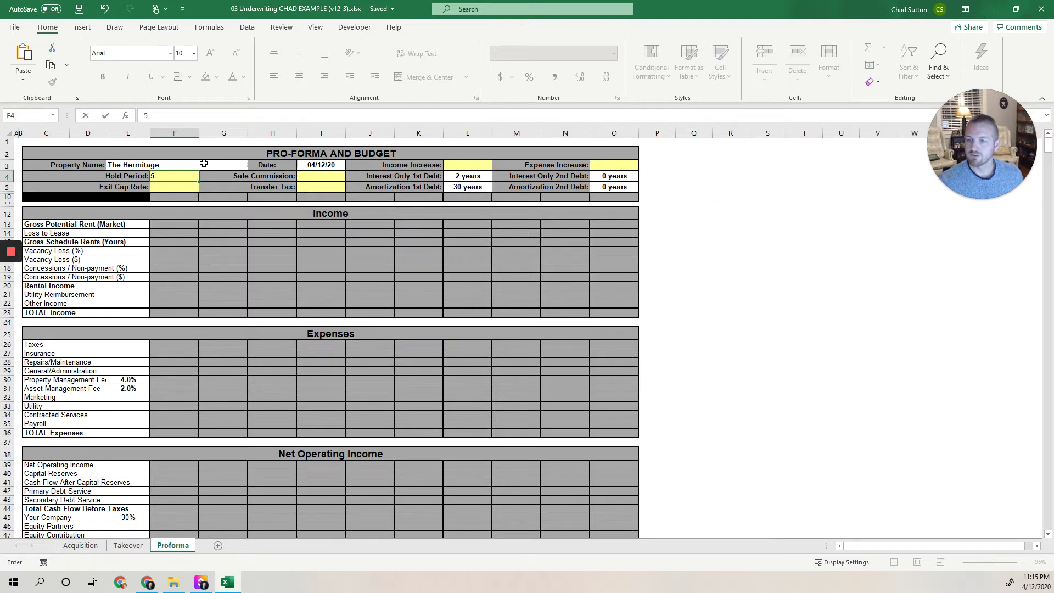
{"action": "key", "text": "Return"}
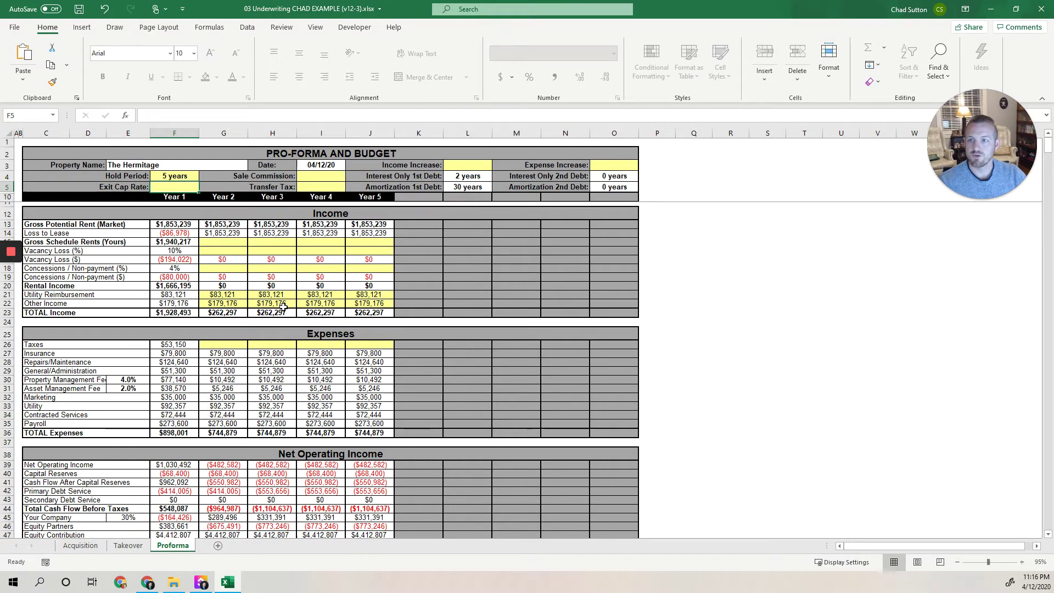
- Try Hold Periods of 2 and 3 years, then return it to 5
{"action": "left_click", "coordinate": [173, 178]}
{"action": "type", "text": "2"}
{"action": "key", "text": "ctrl+Return"}
{"action": "type", "text": "3"}
{"action": "key", "text": "ctrl+Return"}
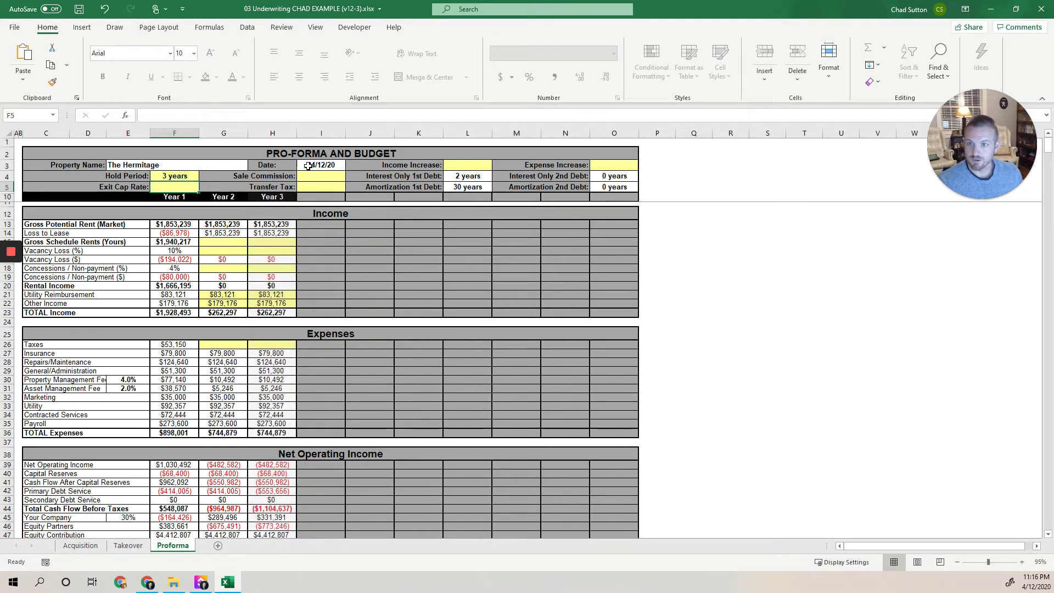
{"action": "type", "text": "5"}
{"action": "key", "text": "Return"}
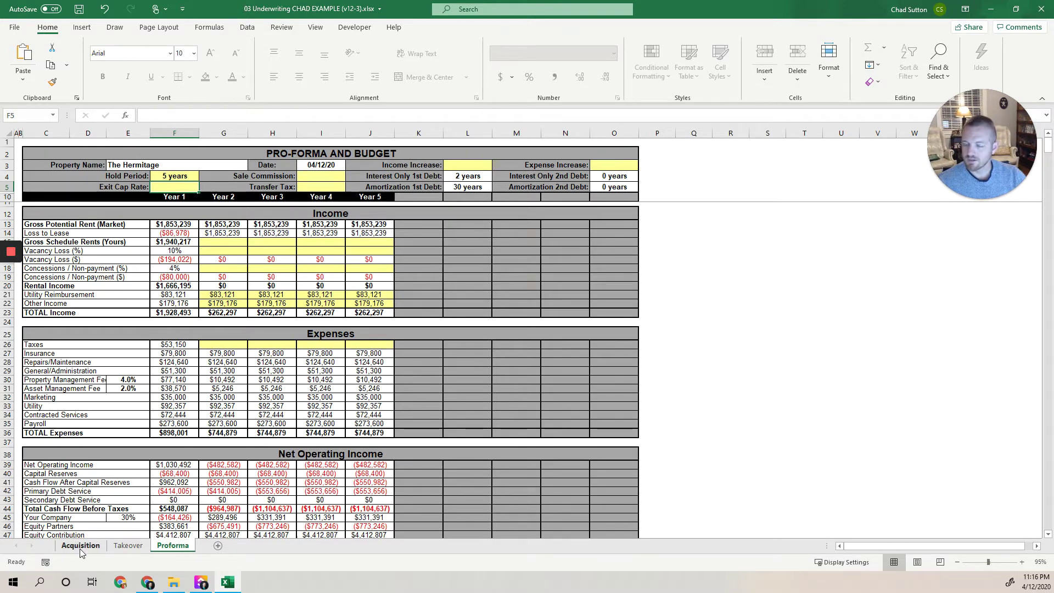
{"action": "left_click", "coordinate": [128, 545]}
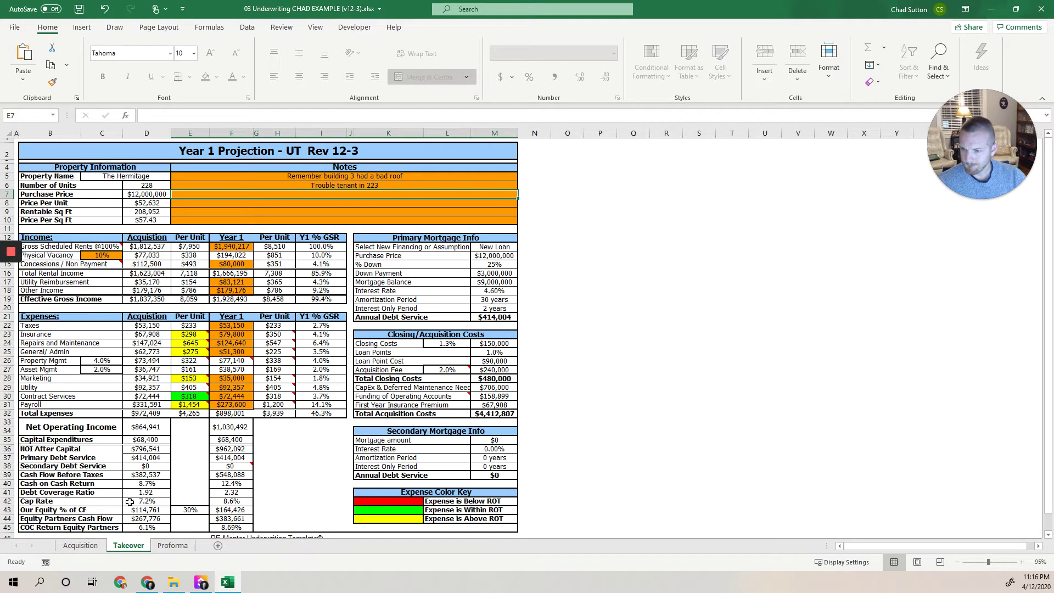
{"action": "left_click_drag", "start_coordinate": [141, 503], "coordinate": [229, 502]}
{"action": "left_click", "coordinate": [154, 501]}
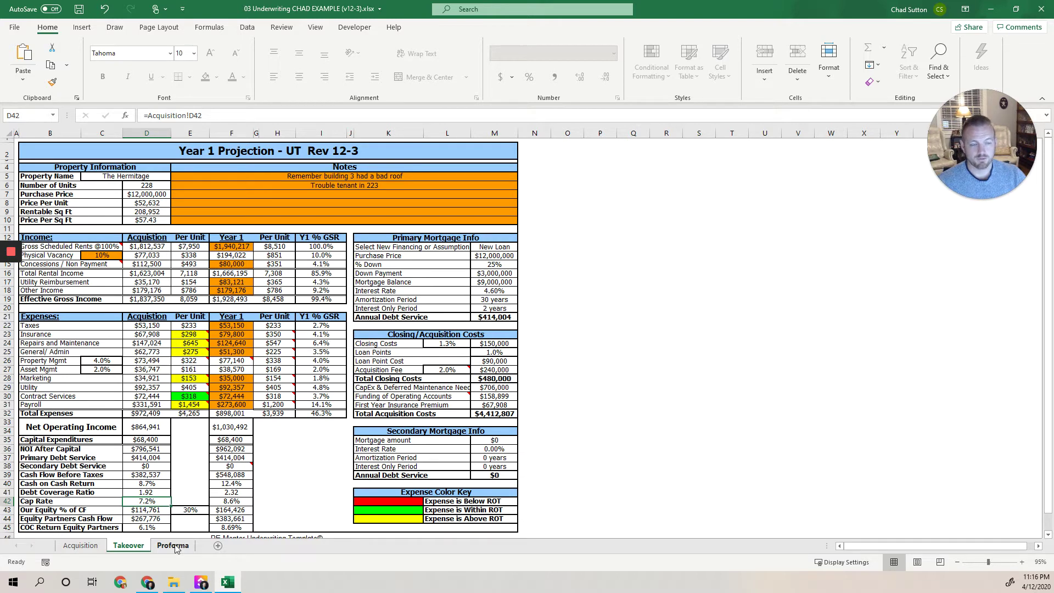
- Select the five yearly Projected Sale Value results (F51:J51) on the Proforma sheet
{"action": "left_click", "coordinate": [173, 545]}
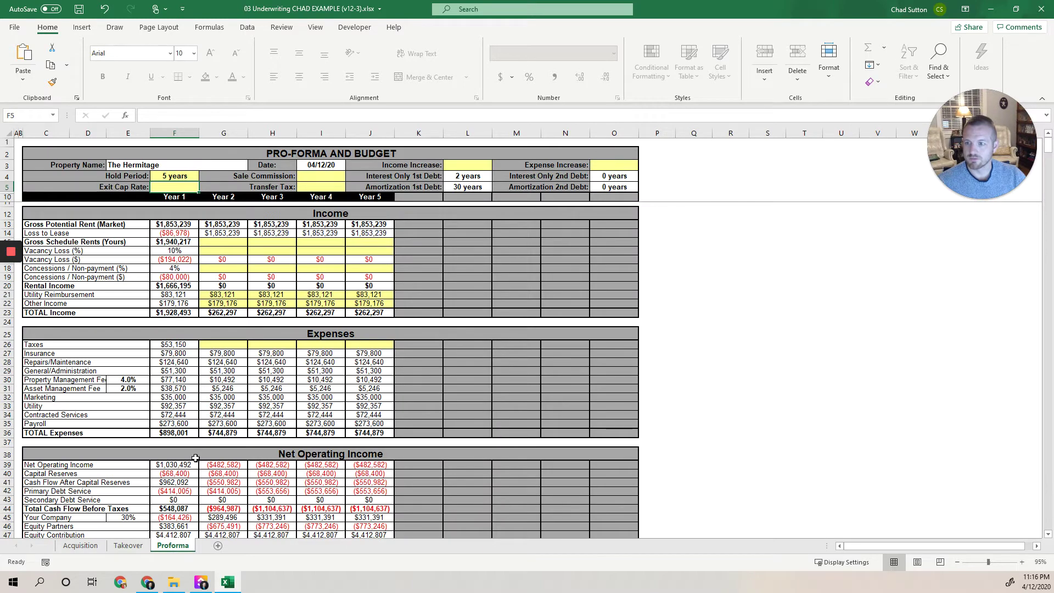
{"action": "scroll", "coordinate": [195, 457], "scroll_direction": "down", "scroll_amount": 2}
{"action": "scroll", "coordinate": [195, 456], "scroll_direction": "down", "scroll_amount": 3}
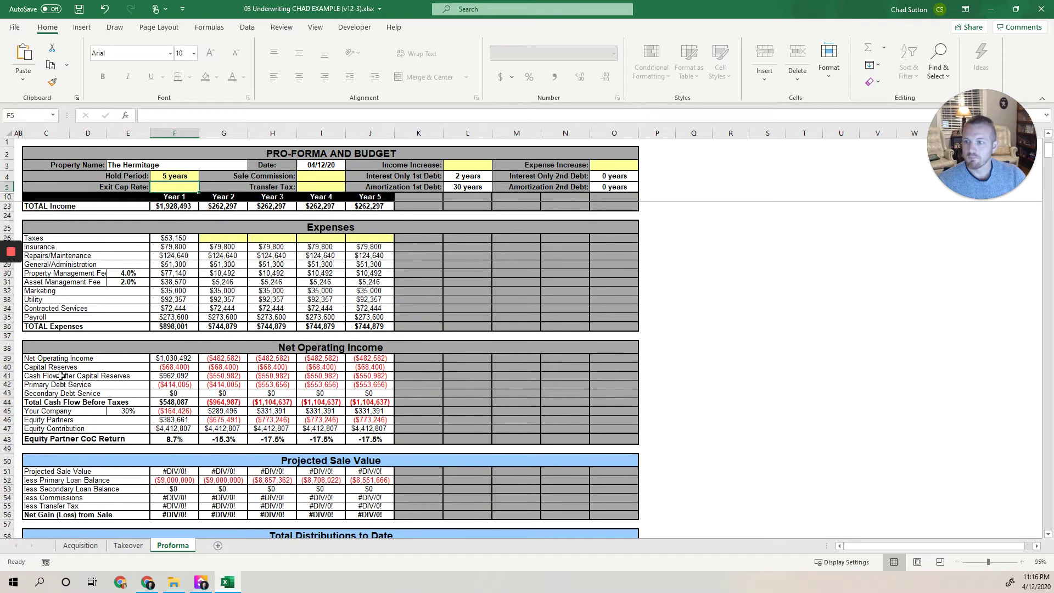
{"action": "scroll", "coordinate": [108, 403], "scroll_direction": "down", "scroll_amount": 2}
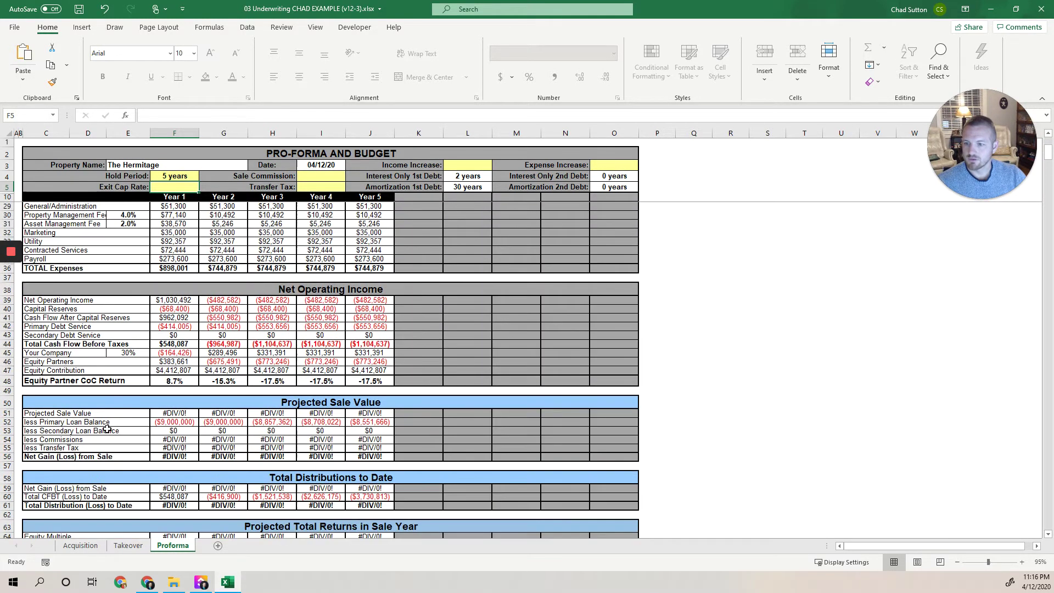
{"action": "left_click", "coordinate": [8, 413]}
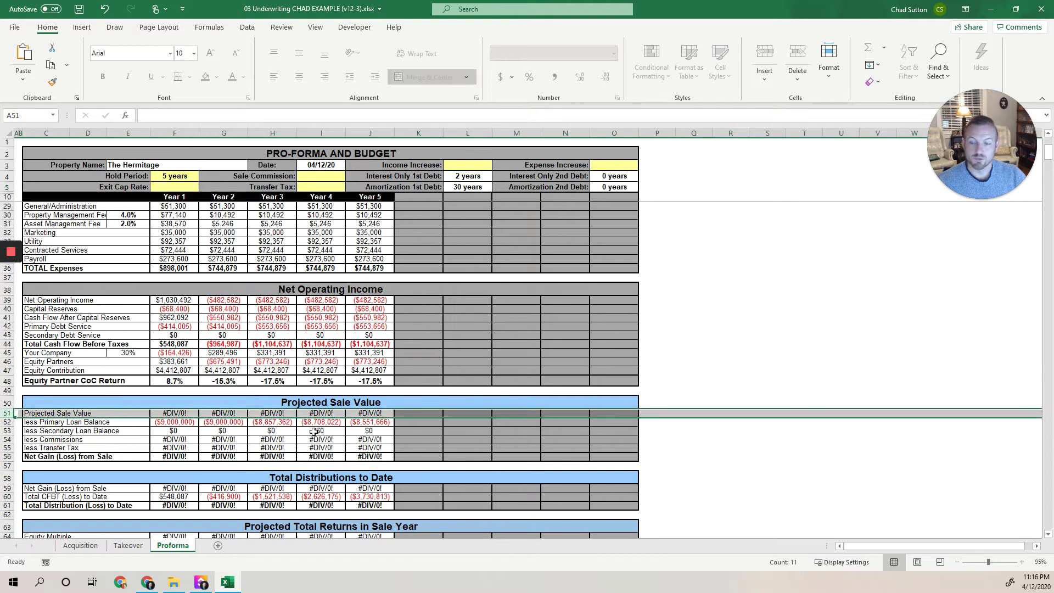
{"action": "left_click_drag", "start_coordinate": [167, 412], "coordinate": [358, 415]}
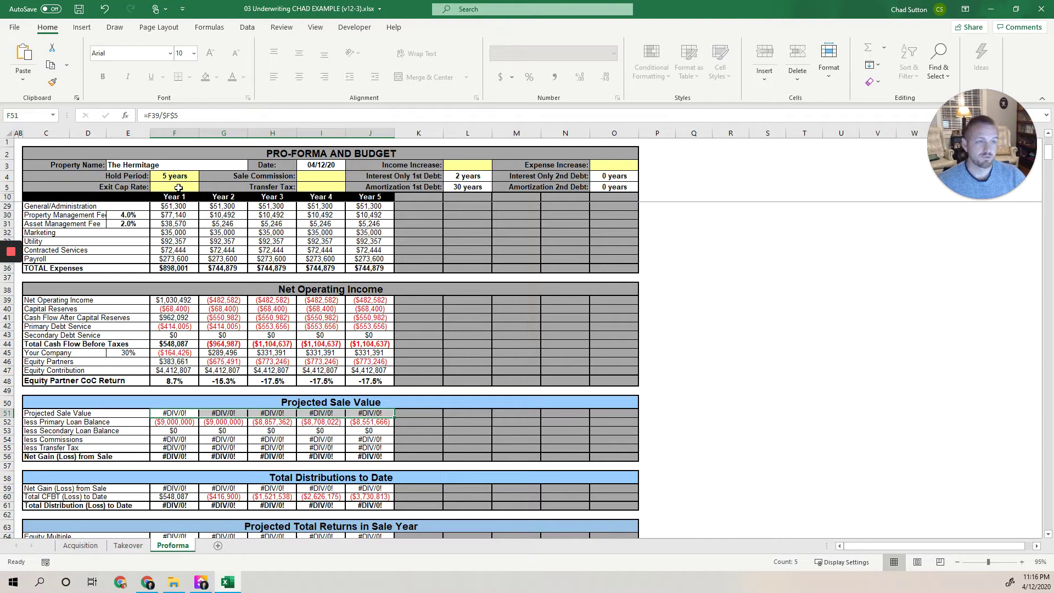
- Select the Exit Cap Rate input, then bring up the Takeover sheet
{"action": "scroll", "coordinate": [207, 329], "scroll_direction": "up", "scroll_amount": 6}
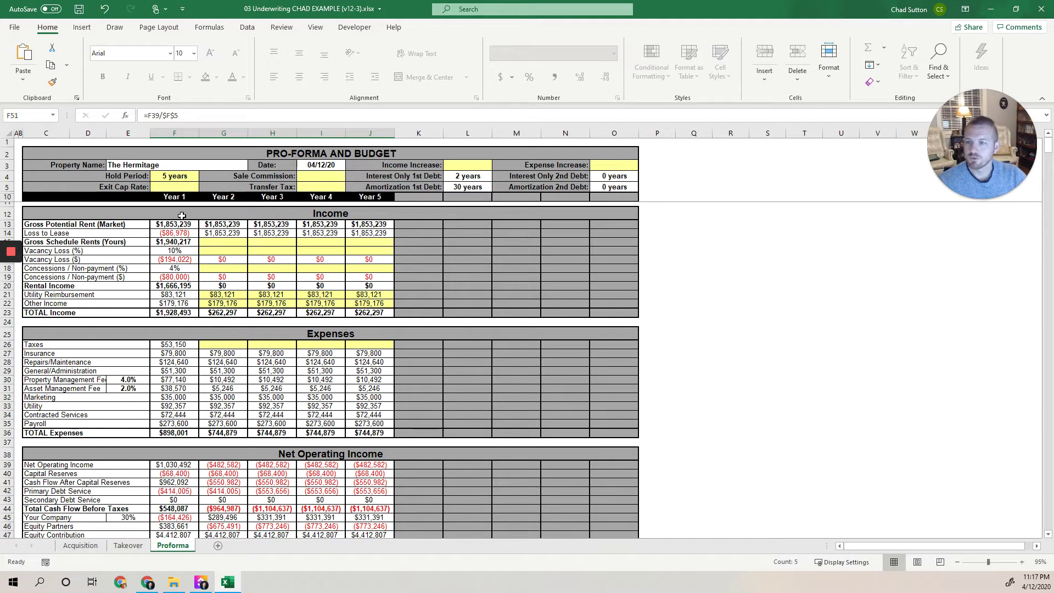
{"action": "left_click", "coordinate": [174, 186]}
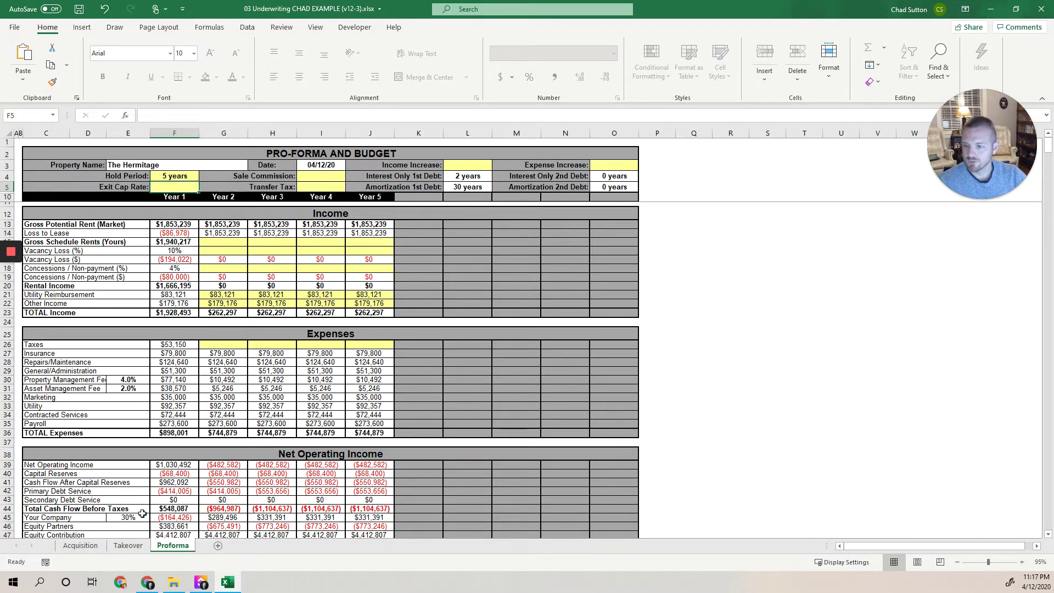
{"action": "left_click", "coordinate": [126, 545]}
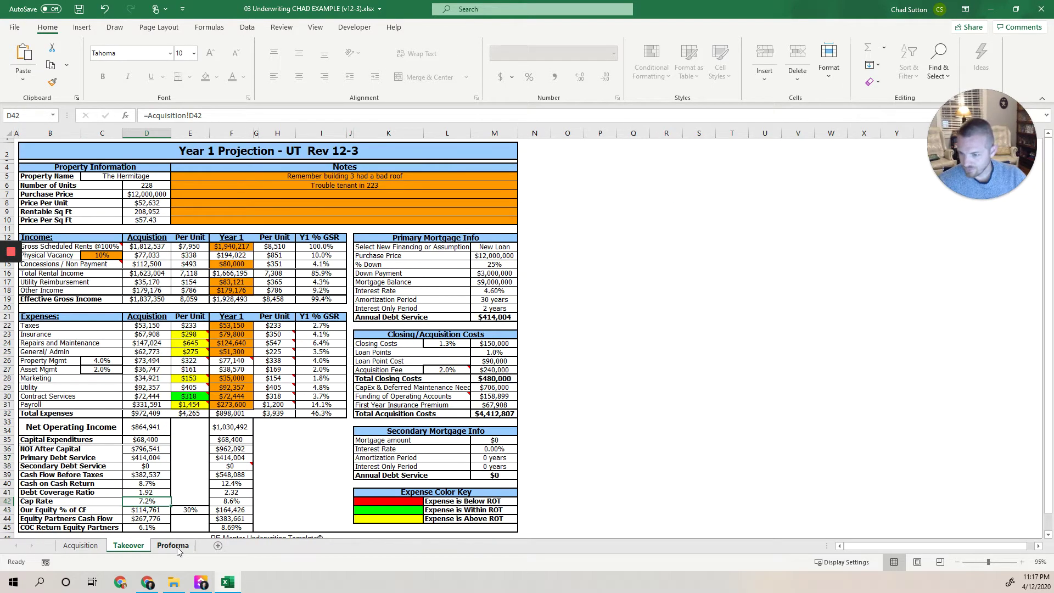
- Set the exit cap rate to 7.2%, sale commission to 2% and transfer tax to 2%
{"action": "left_click", "coordinate": [177, 548]}
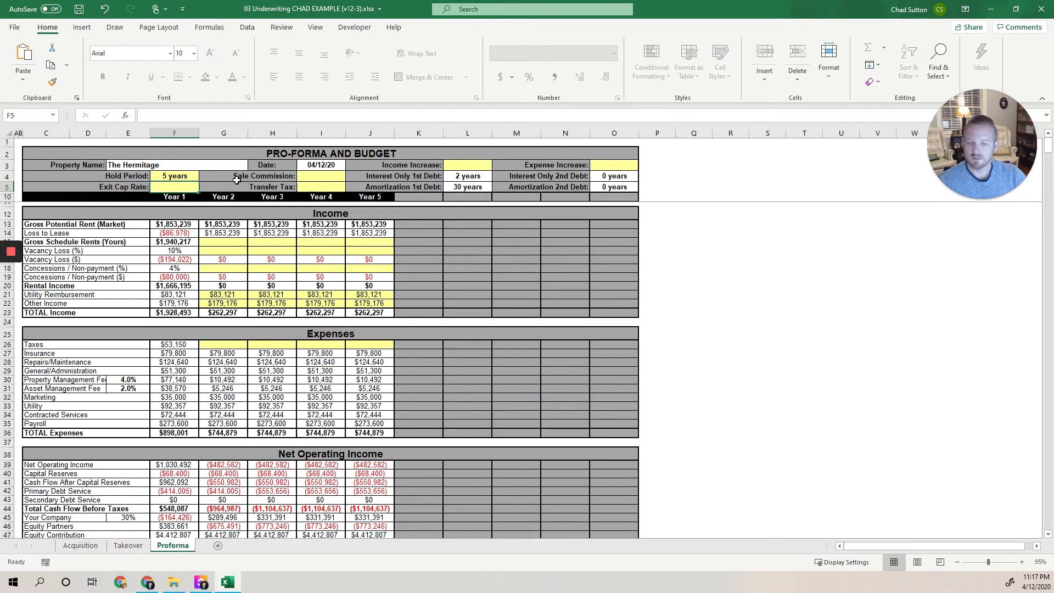
{"action": "type", "text": "7.2"}
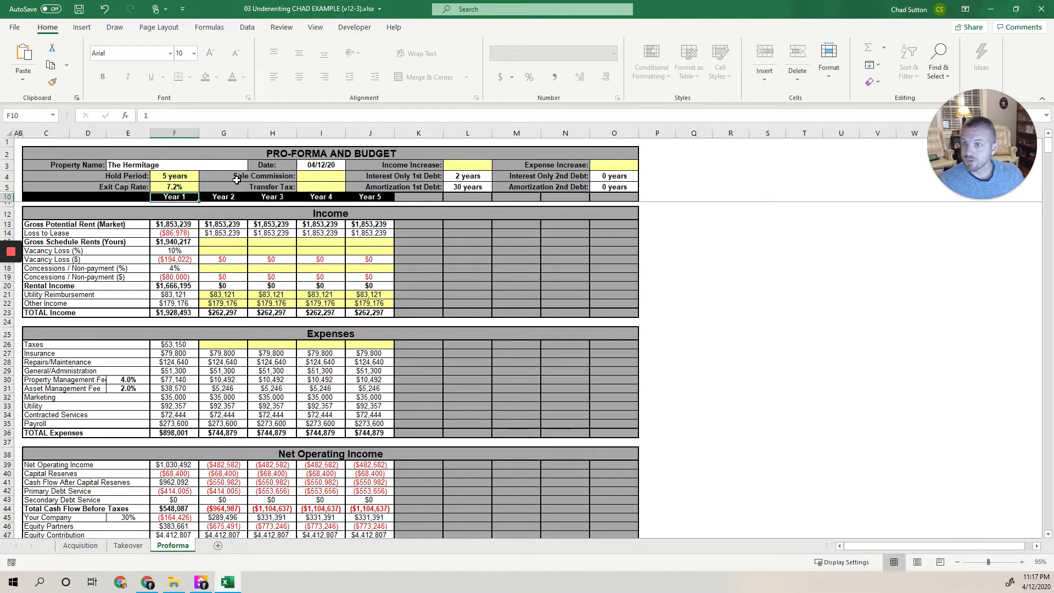
{"action": "key", "text": "Up"}
{"action": "key", "text": "Right"}
{"action": "key", "text": "Right"}
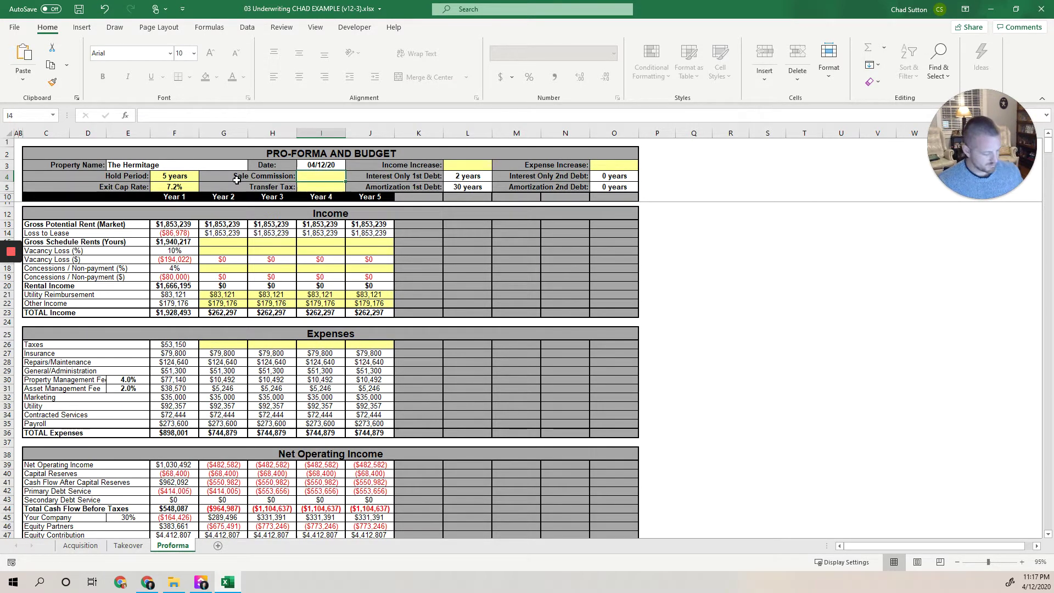
{"action": "type", "text": "2"}
{"action": "key", "text": "Return"}
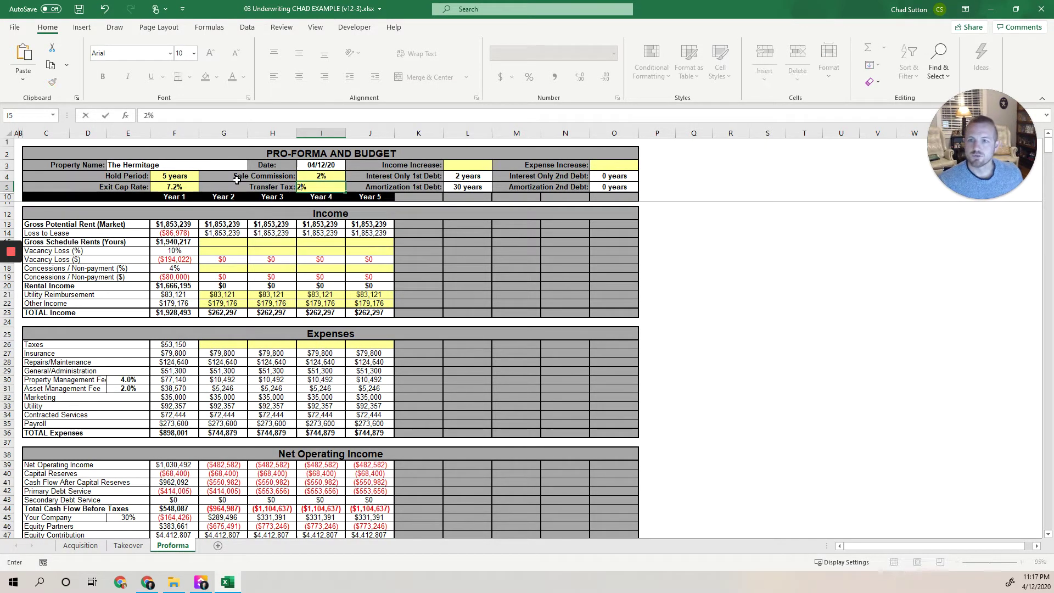
{"action": "type", "text": "2"}
{"action": "key", "text": "Return"}
{"action": "key", "text": "Up"}
{"action": "key", "text": "Up"}
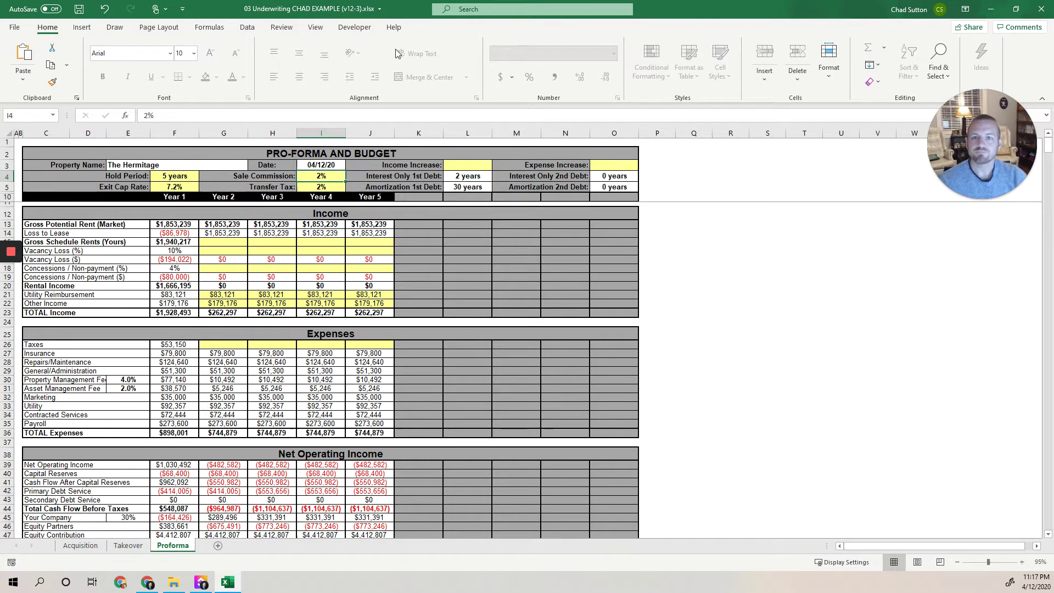
- Set Income Increase to 3% and Expense Increase to 2%
{"action": "left_click", "coordinate": [486, 166]}
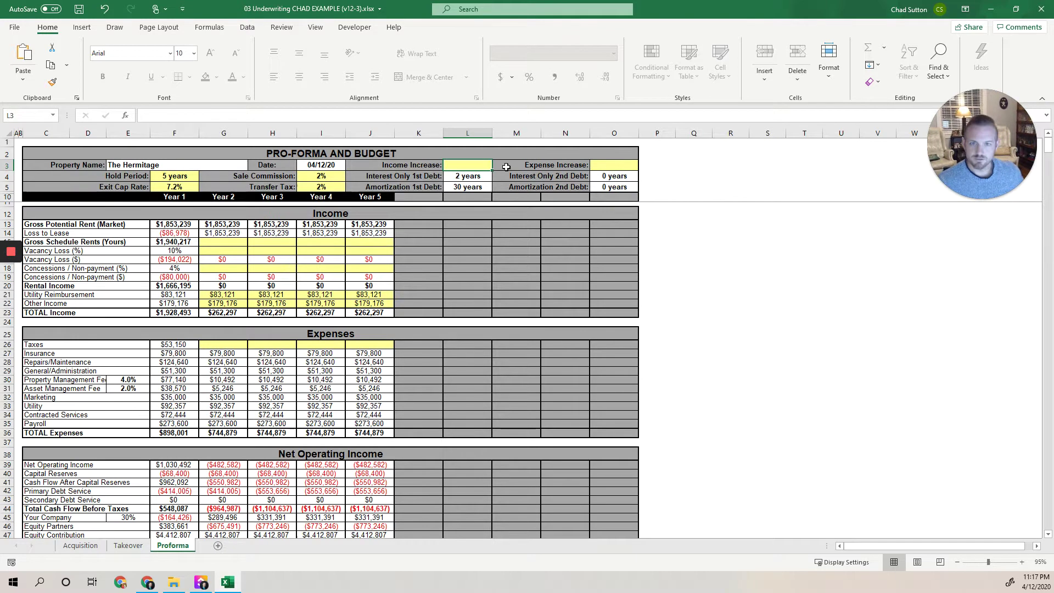
{"action": "type", "text": "3"}
{"action": "key", "text": "Return"}
{"action": "key", "text": "Up"}
{"action": "key", "text": "Right"}
{"action": "key", "text": "Right"}
{"action": "key", "text": "Right"}
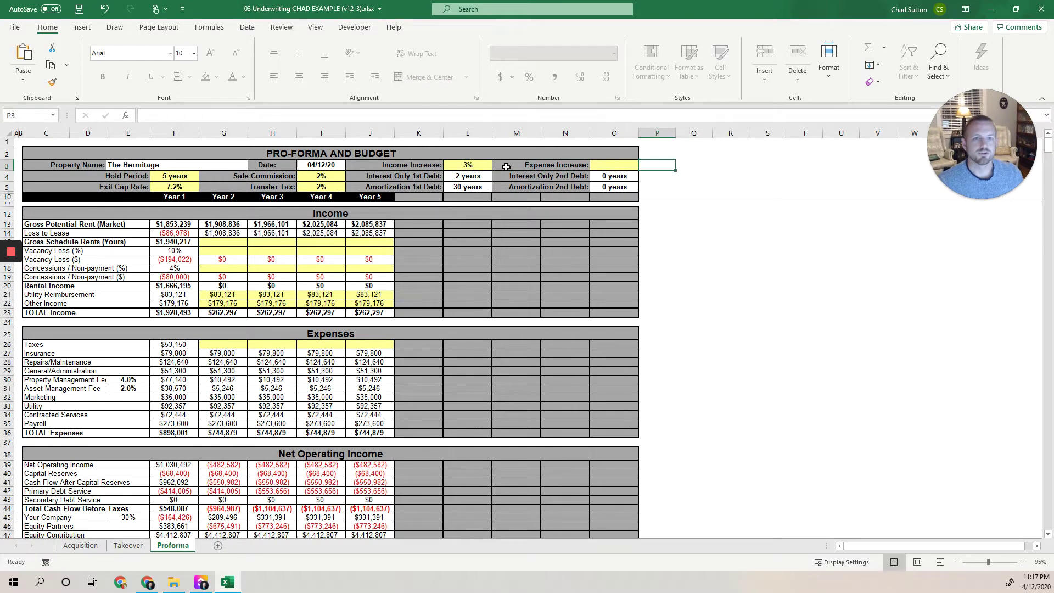
{"action": "key", "text": "Left"}
{"action": "type", "text": "2"}
{"action": "key", "text": "Return"}
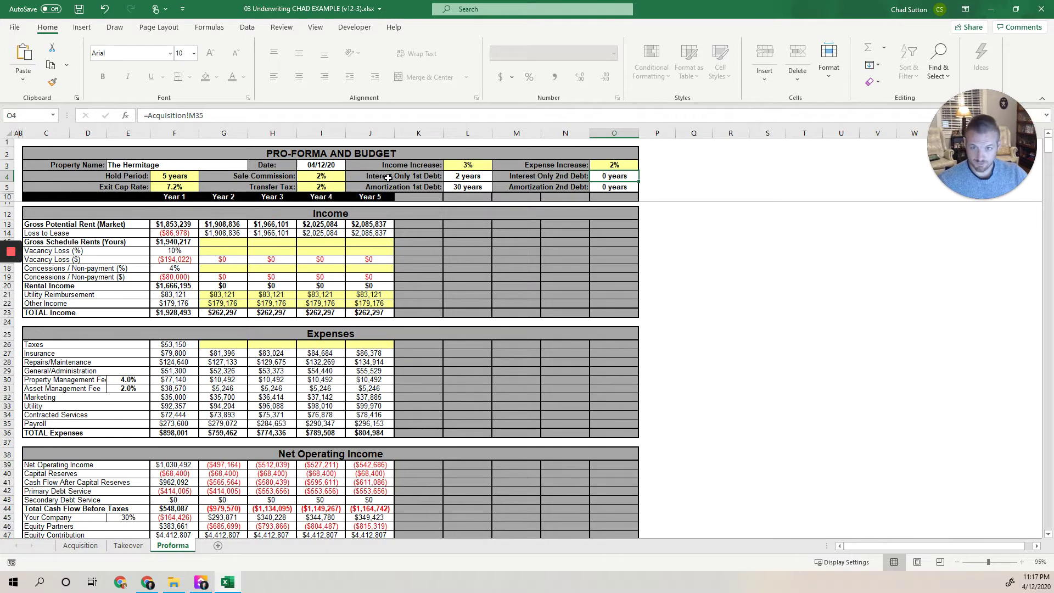
- Save the workbook and select the Year 2–5 NOI through debt service block (G39:J43)
{"action": "left_click_drag", "start_coordinate": [386, 177], "coordinate": [467, 186]}
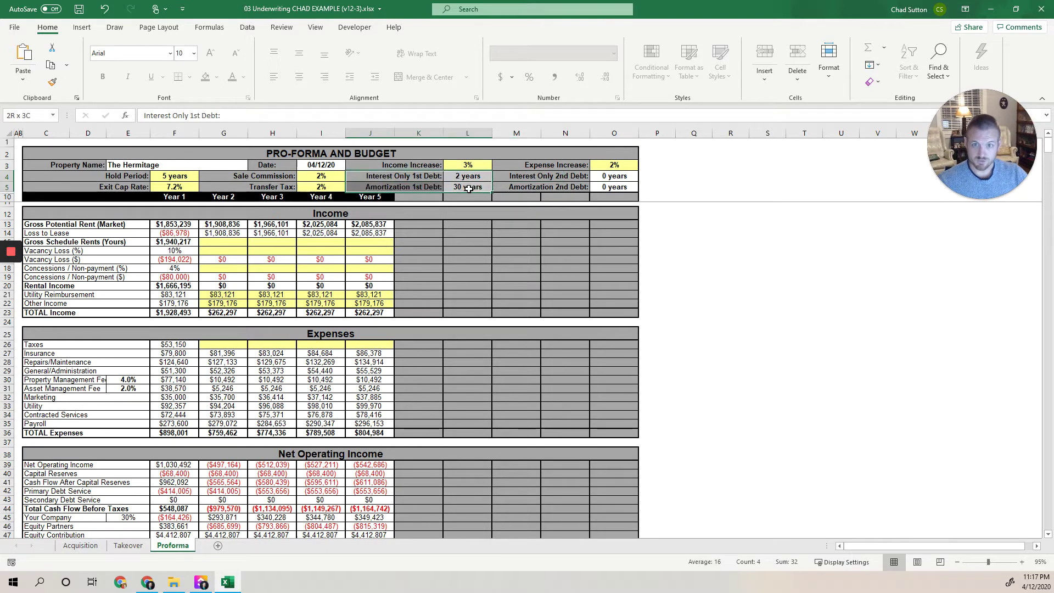
{"action": "left_click", "coordinate": [79, 9]}
{"action": "scroll", "coordinate": [224, 308], "scroll_direction": "down", "scroll_amount": 1}
{"action": "scroll", "coordinate": [225, 309], "scroll_direction": "down", "scroll_amount": 13}
{"action": "scroll", "coordinate": [224, 314], "scroll_direction": "up", "scroll_amount": 14}
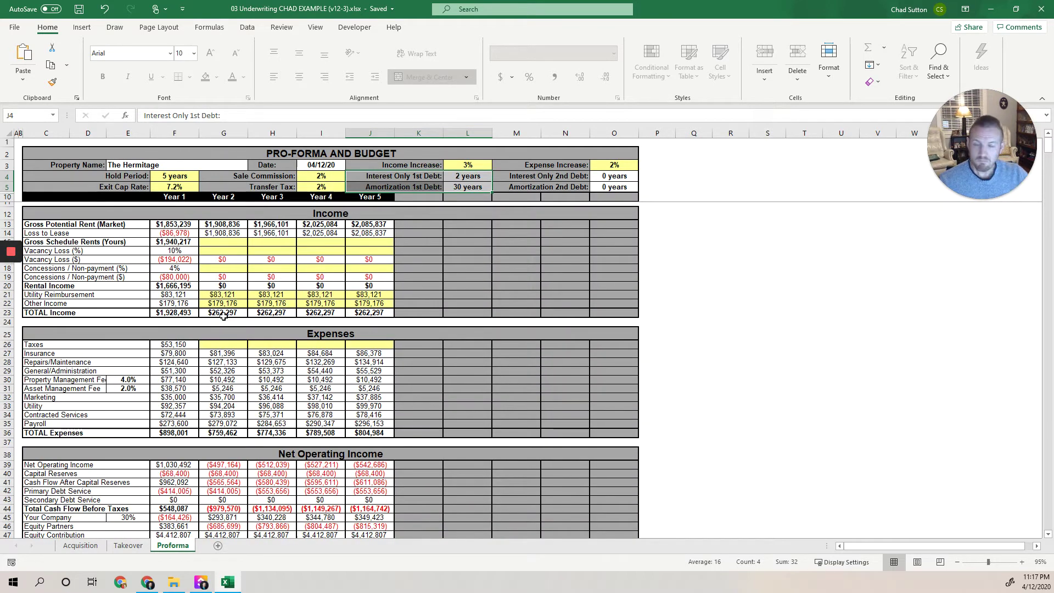
{"action": "scroll", "coordinate": [289, 402], "scroll_direction": "down", "scroll_amount": 2}
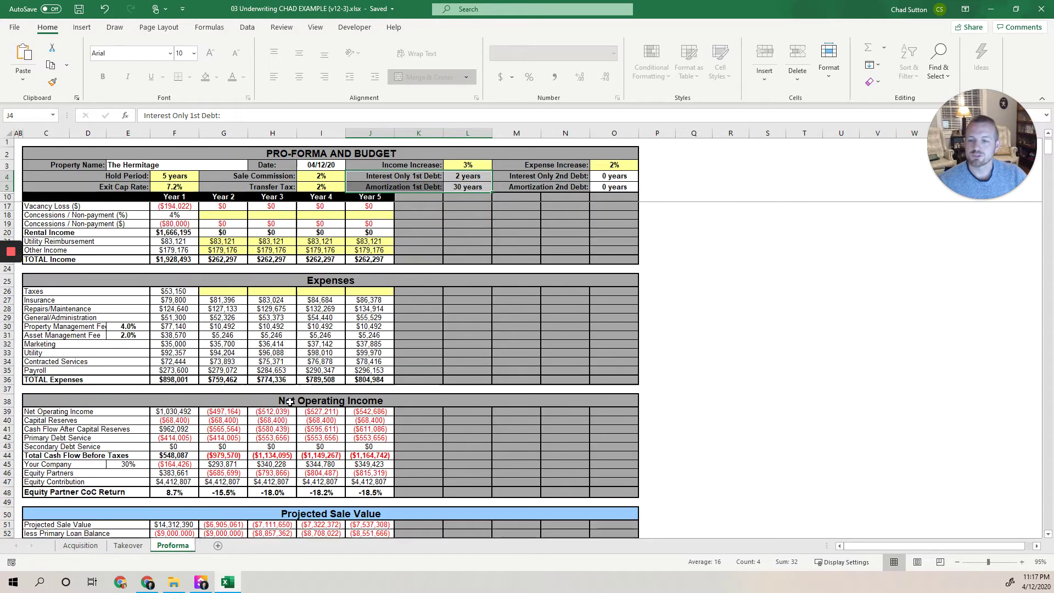
{"action": "scroll", "coordinate": [289, 402], "scroll_direction": "down", "scroll_amount": 10}
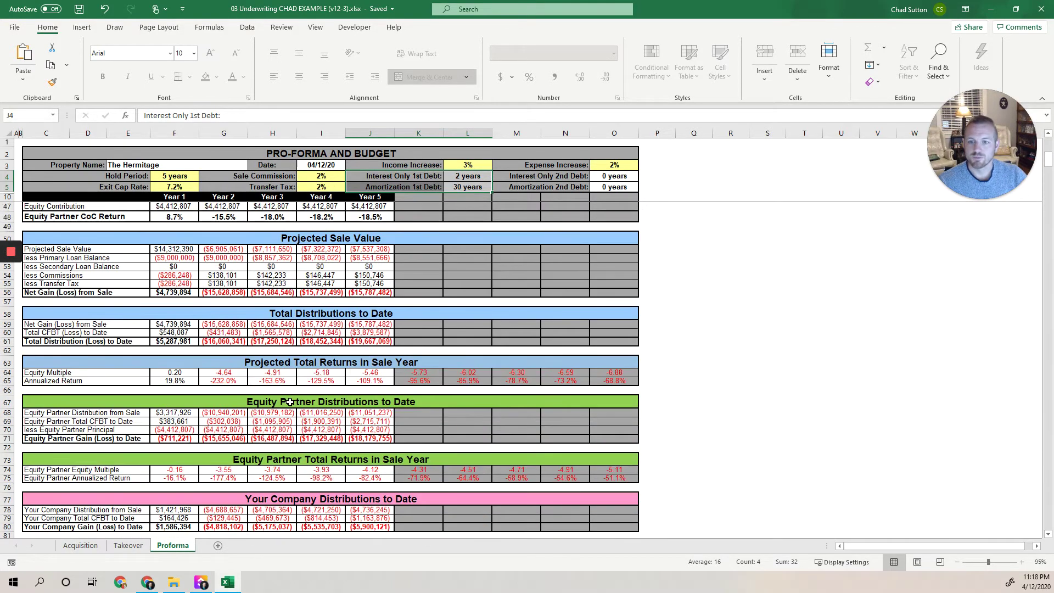
{"action": "scroll", "coordinate": [289, 401], "scroll_direction": "up", "scroll_amount": 12}
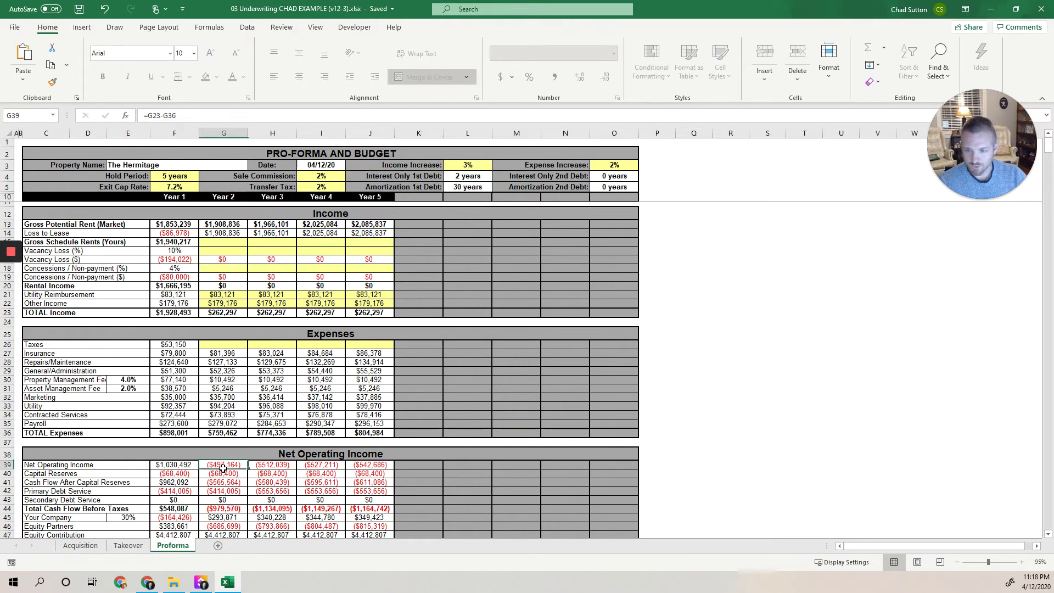
{"action": "left_click_drag", "start_coordinate": [220, 465], "coordinate": [357, 498]}
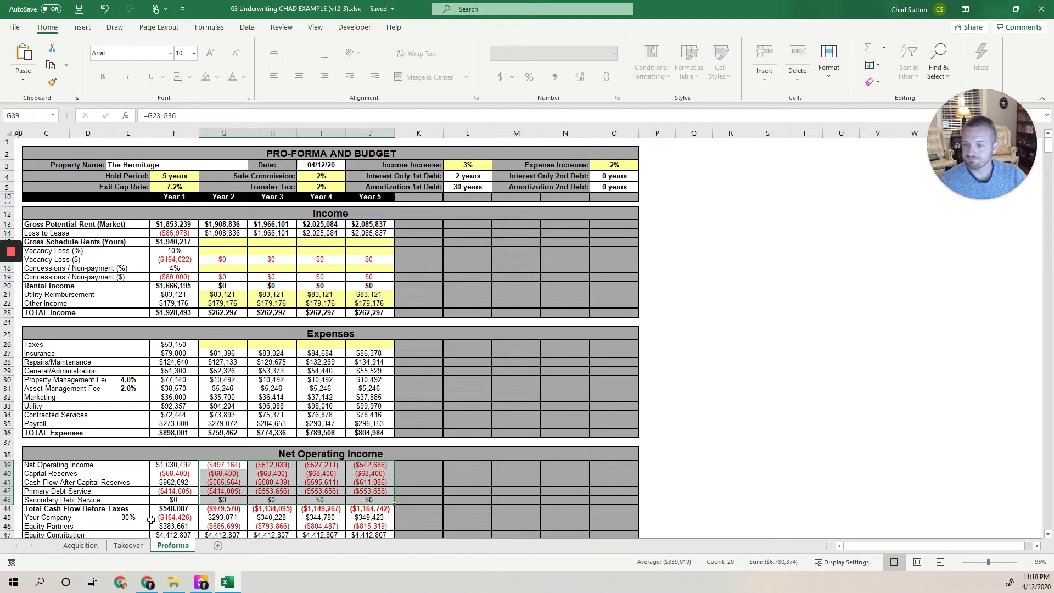
- Copy the Takeover sheet's Year 1 rents formula into Proforma G15
{"action": "left_click", "coordinate": [228, 241]}
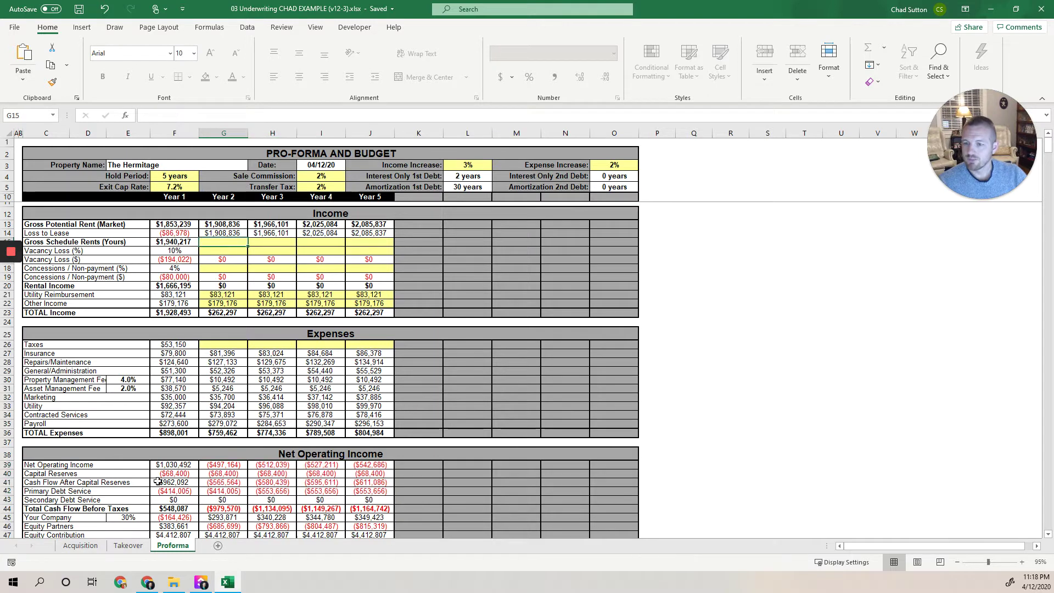
{"action": "left_click", "coordinate": [128, 545]}
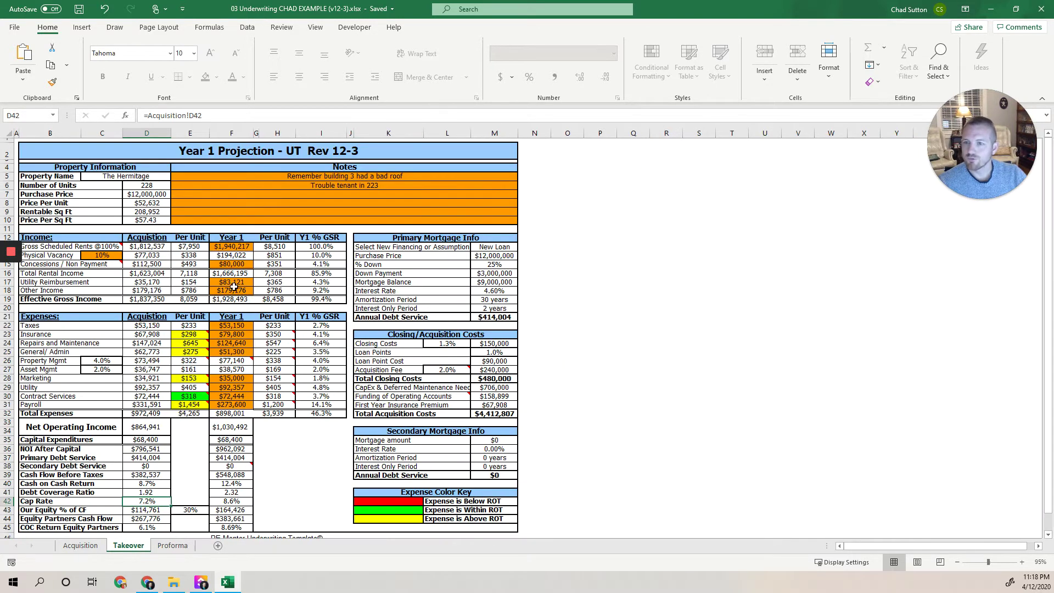
{"action": "left_click", "coordinate": [242, 246]}
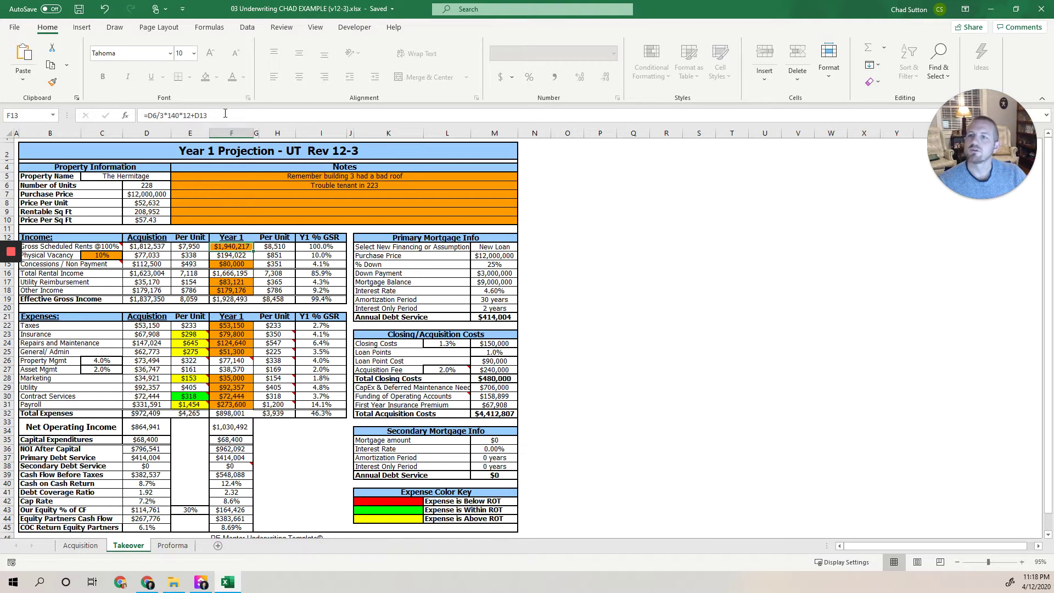
{"action": "left_click_drag", "start_coordinate": [228, 115], "coordinate": [90, 118]}
{"action": "key", "text": "ctrl+c"}
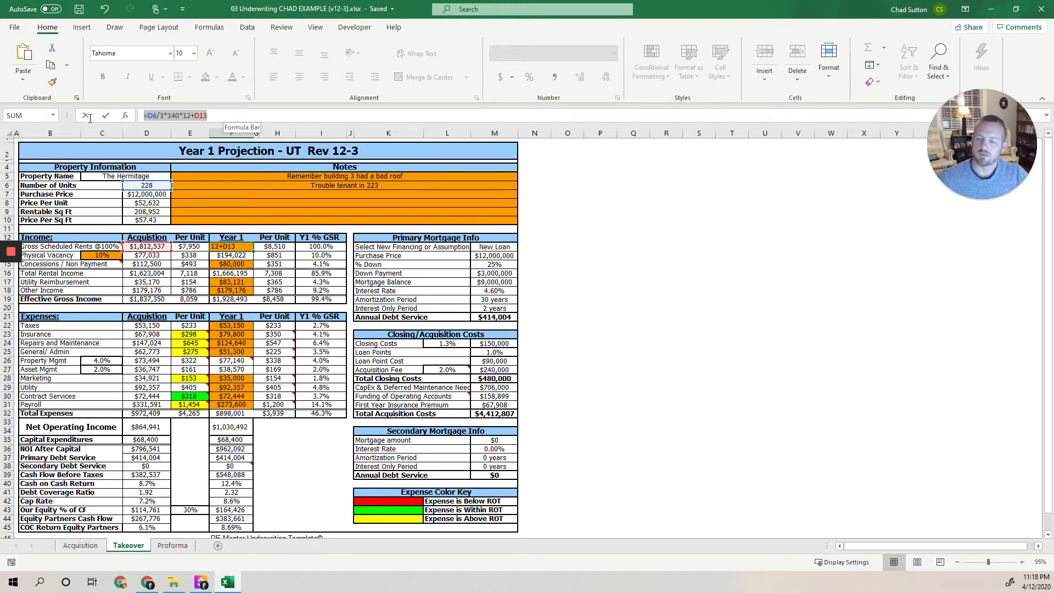
{"action": "left_click", "coordinate": [86, 116]}
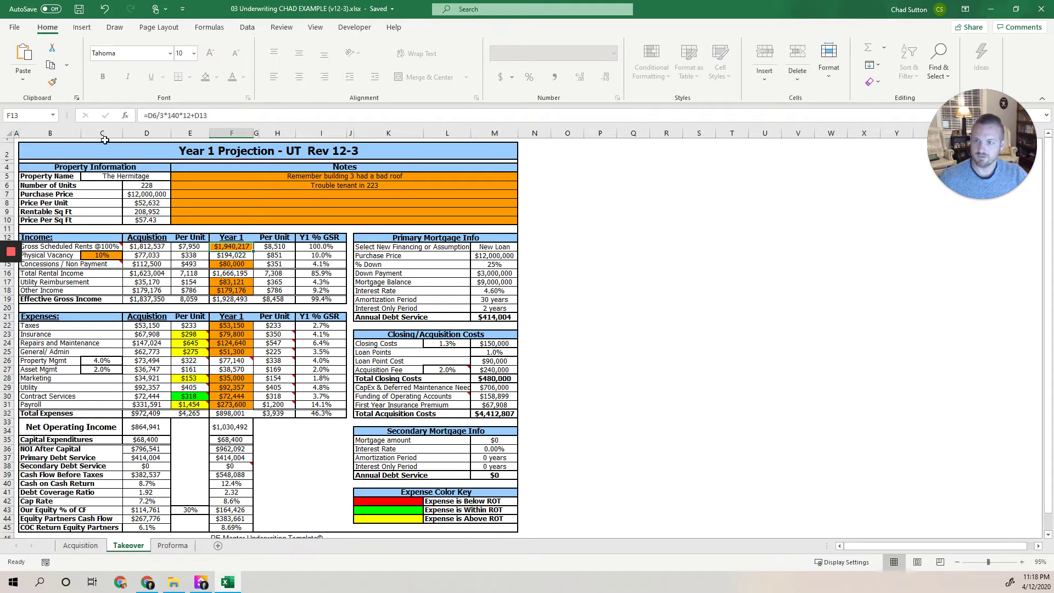
{"action": "left_click", "coordinate": [173, 545]}
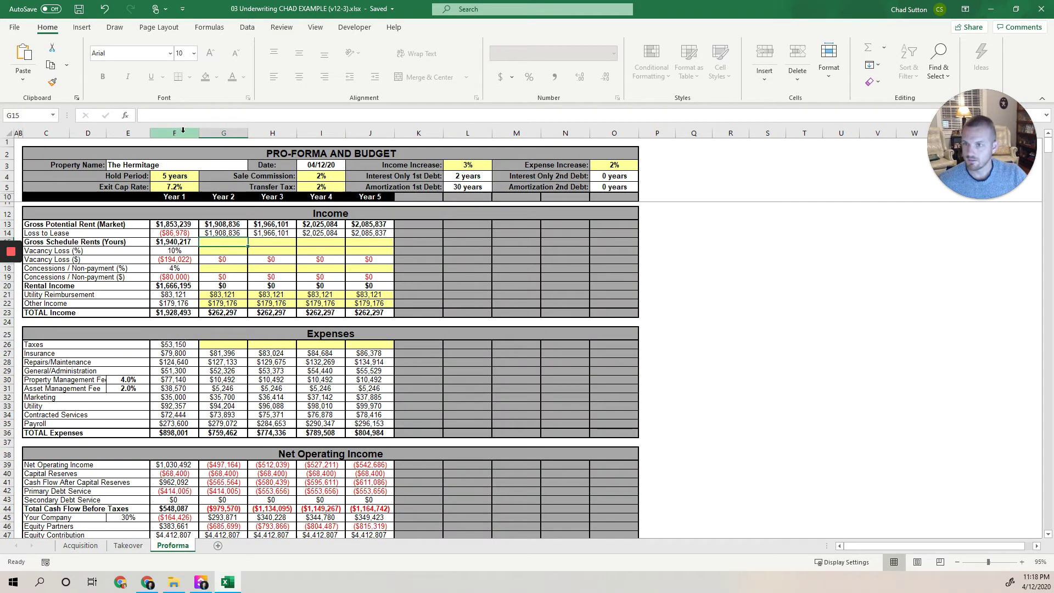
{"action": "left_click", "coordinate": [202, 114]}
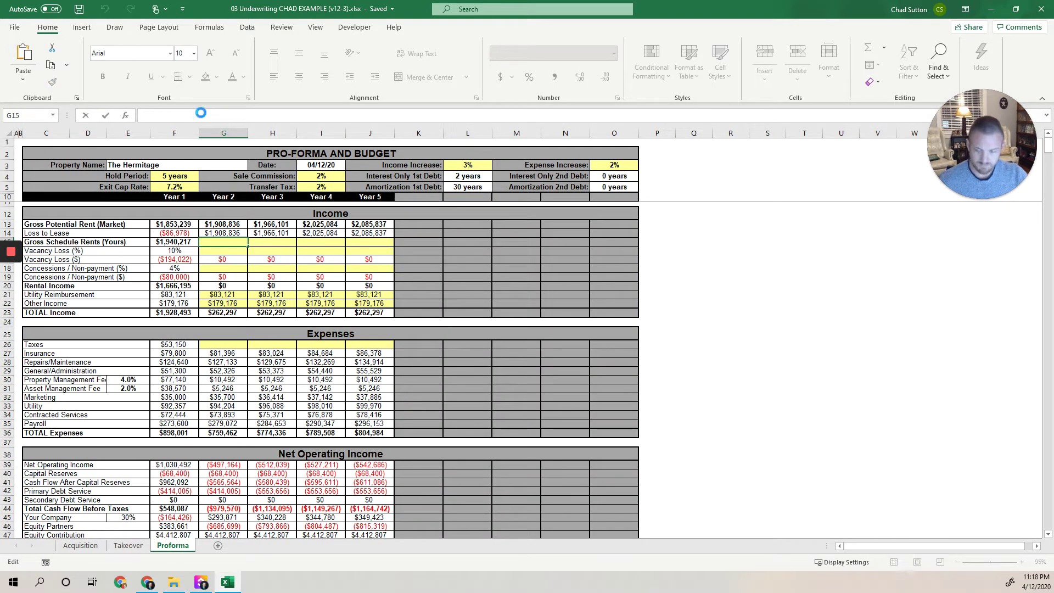
{"action": "key", "text": "ctrl+v"}
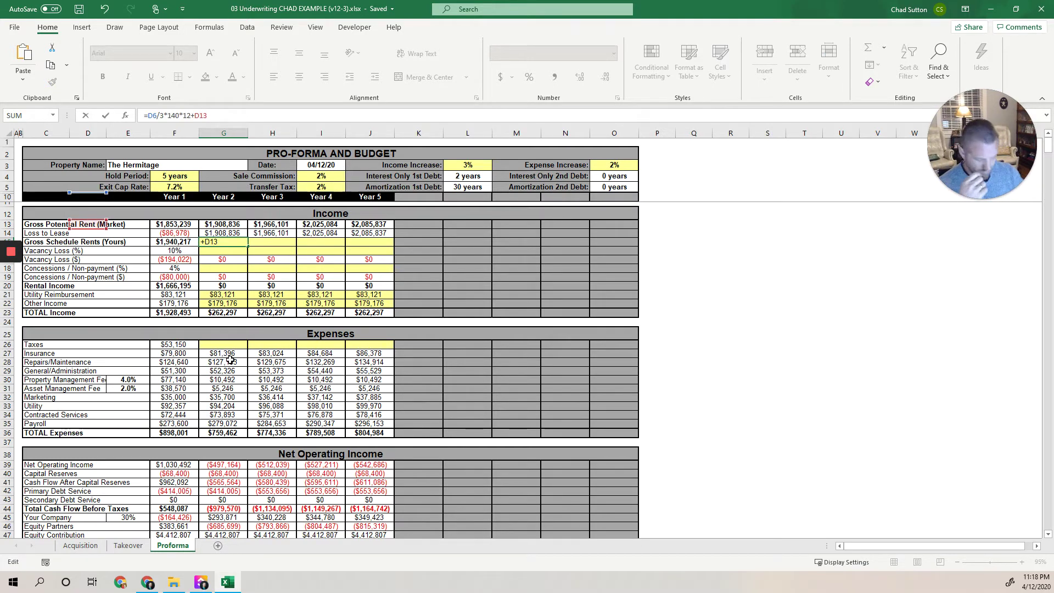
{"action": "key", "text": "Return"}
- Repoint the G15 formula to Year 1 rents F15 and Takeover unit count D6
{"action": "left_click", "coordinate": [230, 242]}
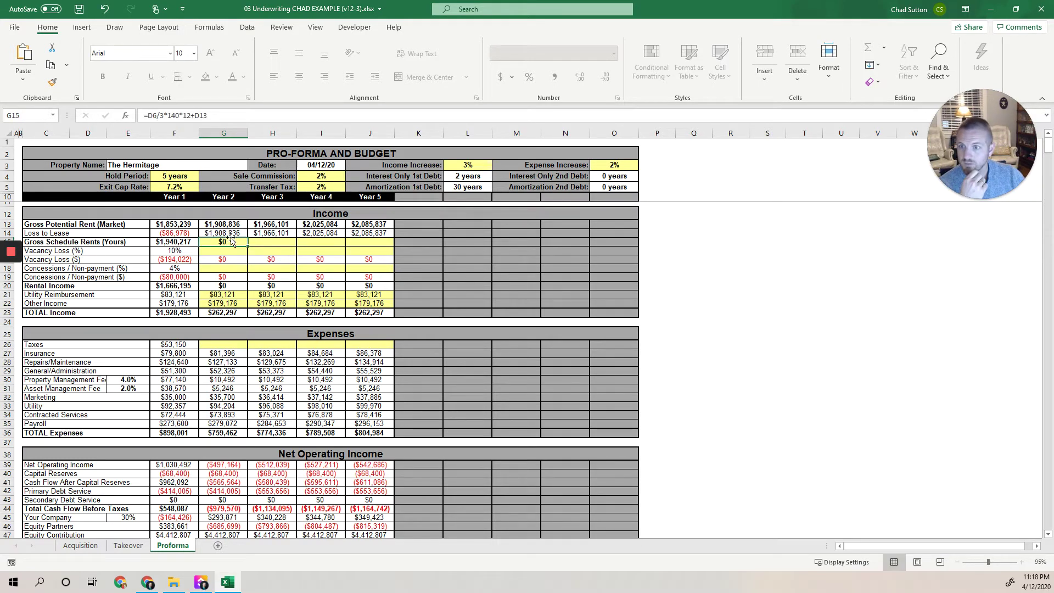
{"action": "left_click", "coordinate": [227, 116]}
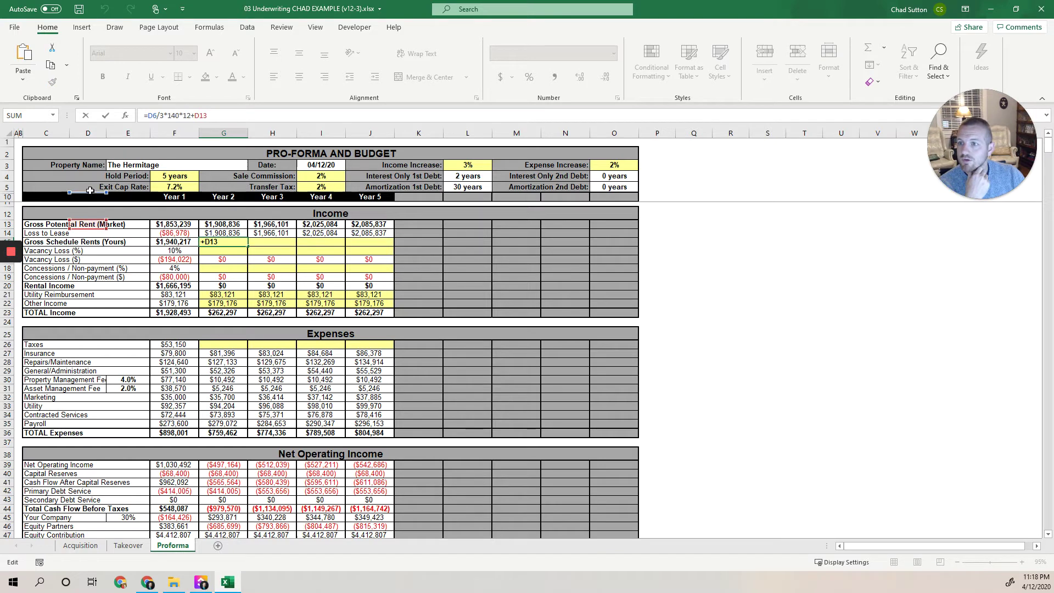
{"action": "left_click_drag", "start_coordinate": [90, 191], "coordinate": [92, 213]}
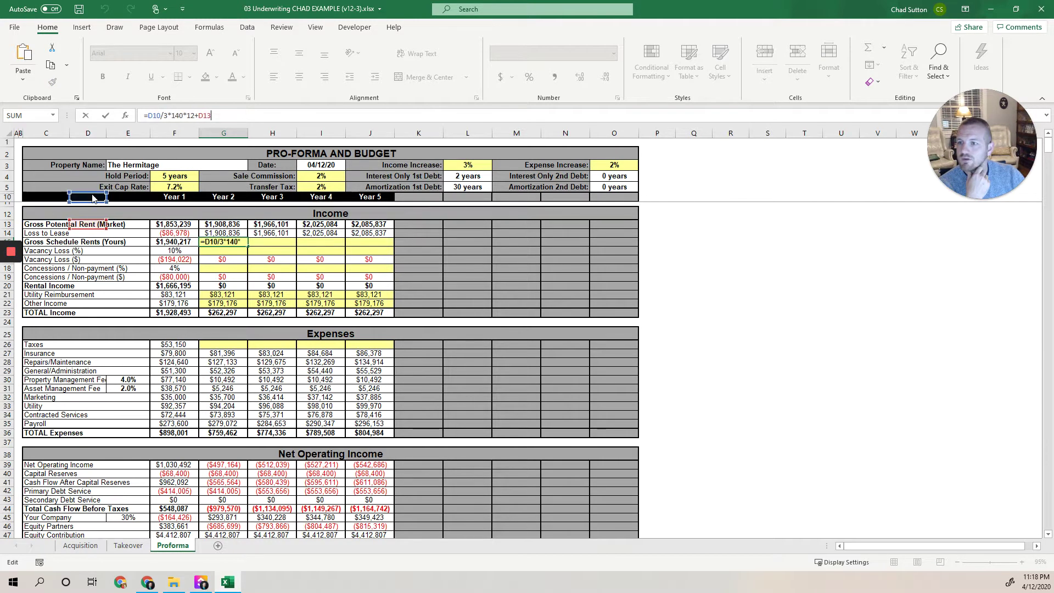
{"action": "left_click", "coordinate": [93, 190]}
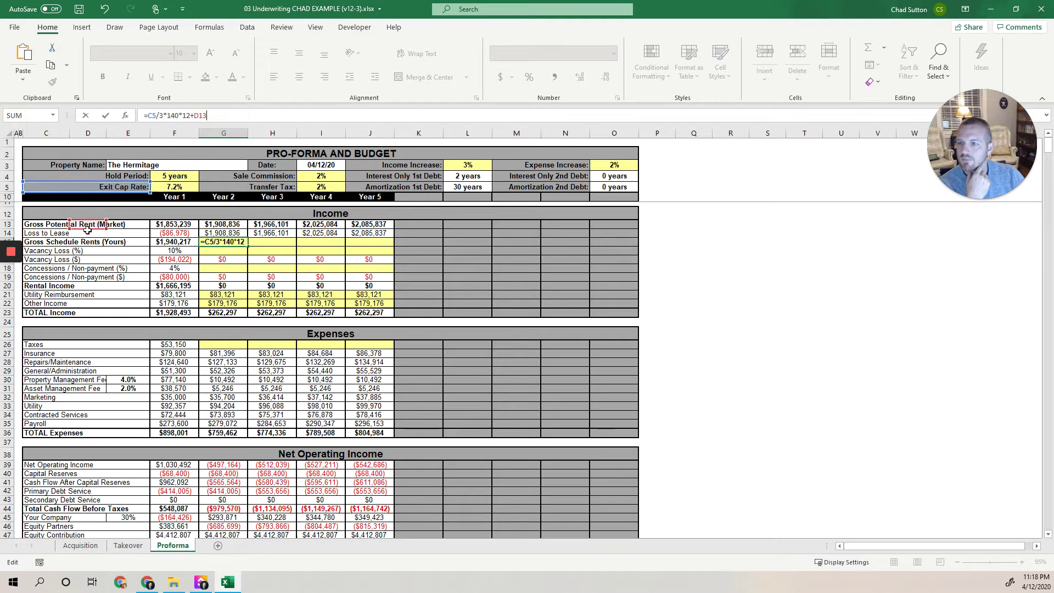
{"action": "left_click_drag", "start_coordinate": [88, 228], "coordinate": [175, 245]}
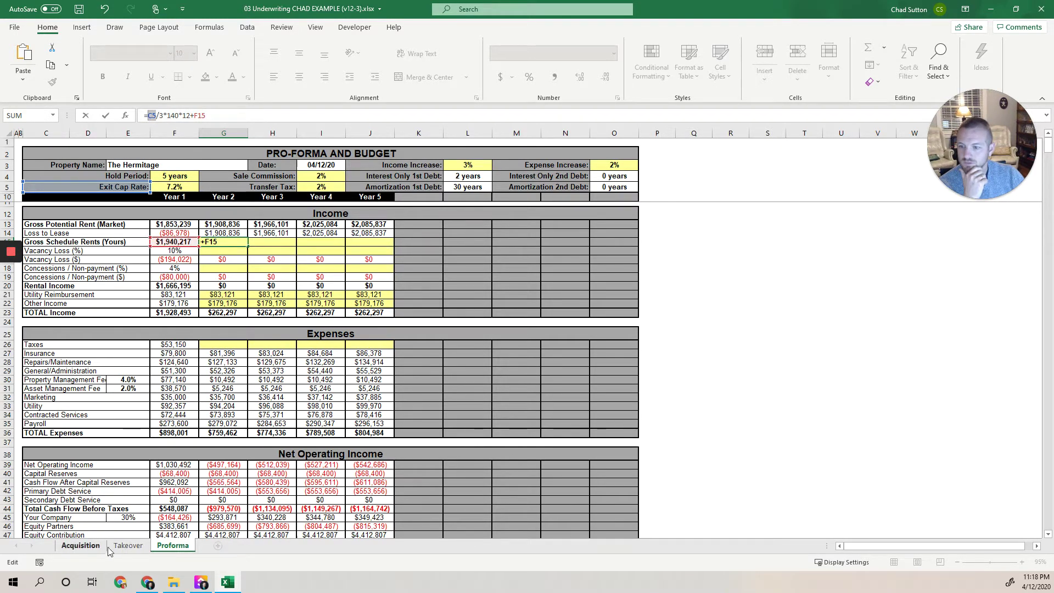
{"action": "left_click", "coordinate": [128, 546]}
{"action": "left_click", "coordinate": [147, 185]}
{"action": "key", "text": "Return"}
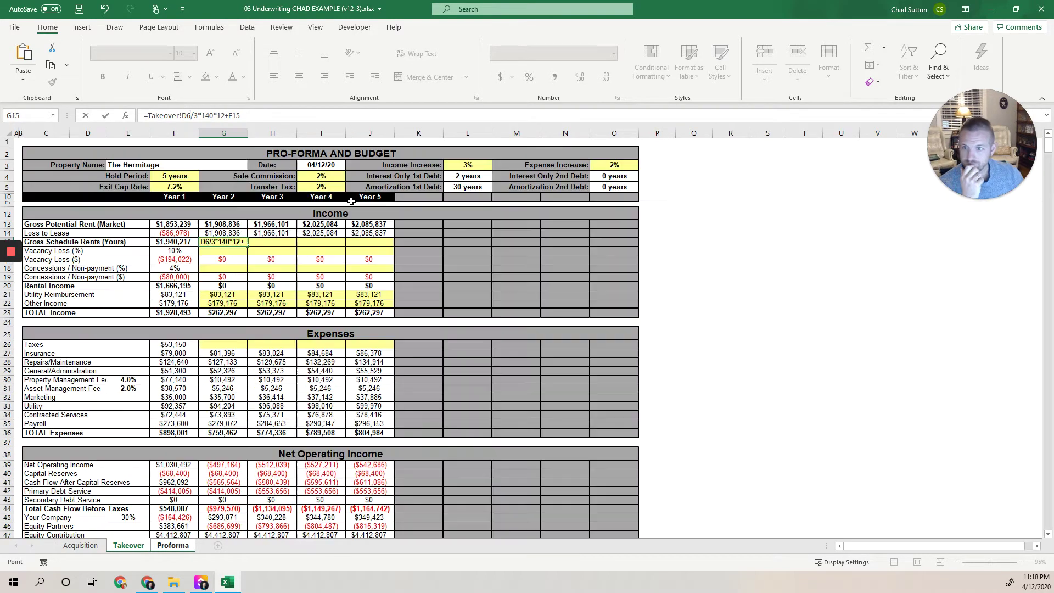
- Anchor the D6 reference as Takeover!$D$6 in the Year 2 rents formula
{"action": "left_click", "coordinate": [170, 242]}
{"action": "left_click", "coordinate": [236, 243]}
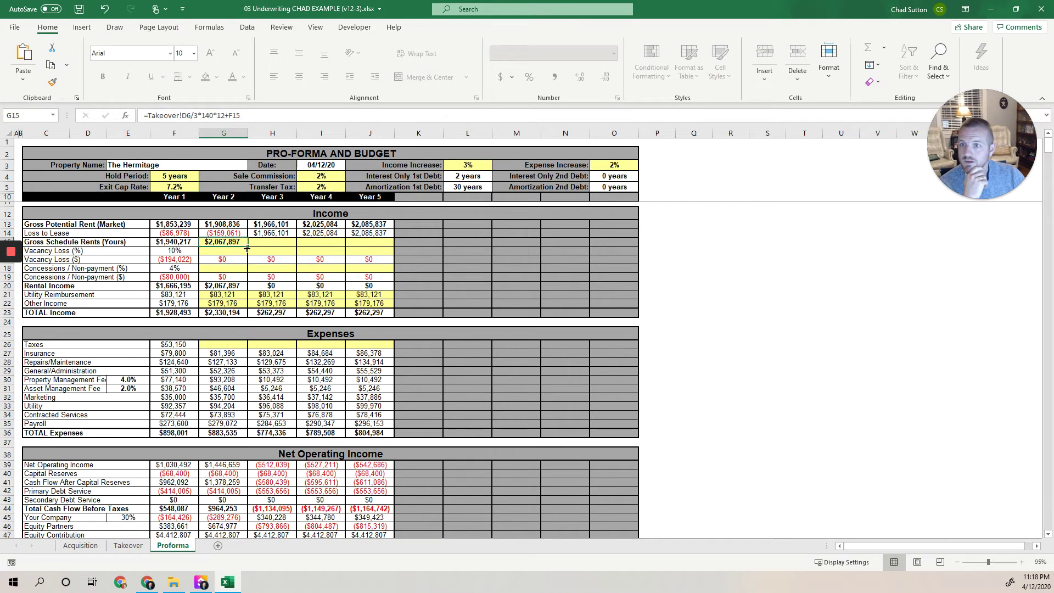
{"action": "left_click", "coordinate": [182, 116]}
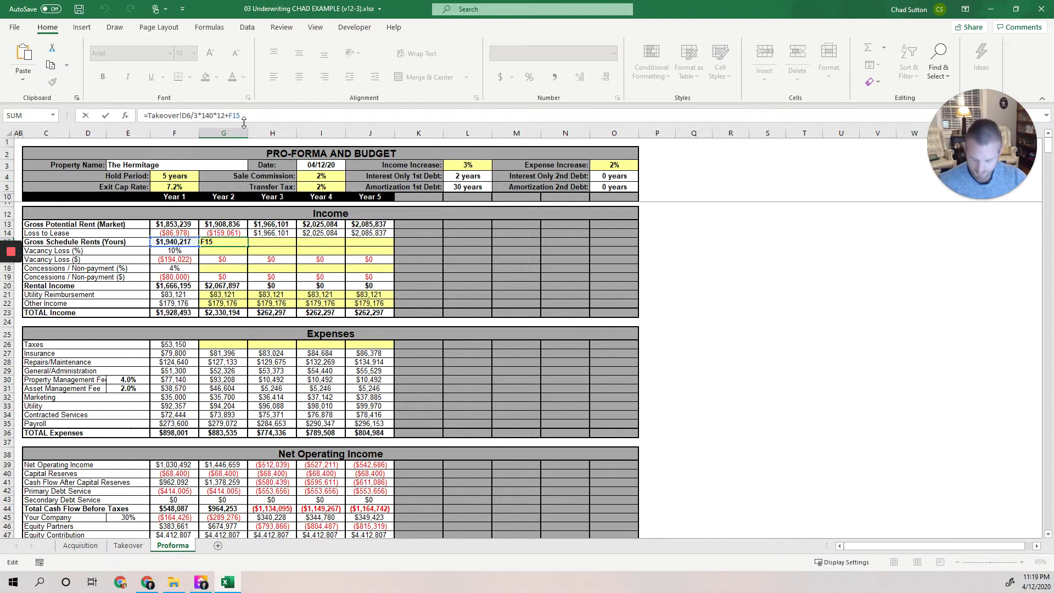
{"action": "type", "text": "$"}
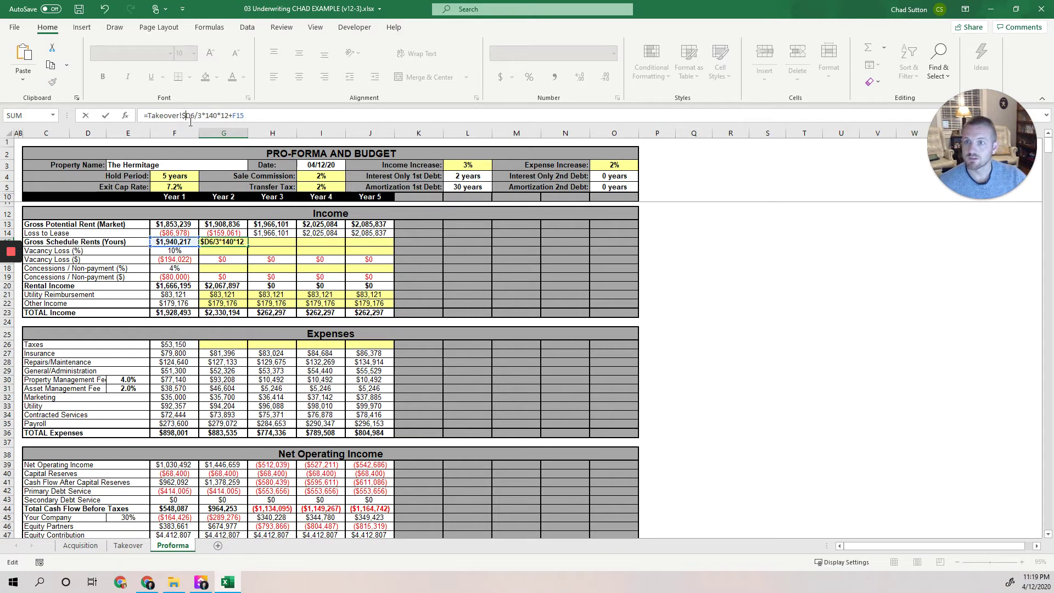
{"action": "left_click", "coordinate": [191, 116]}
{"action": "type", "text": "$"}
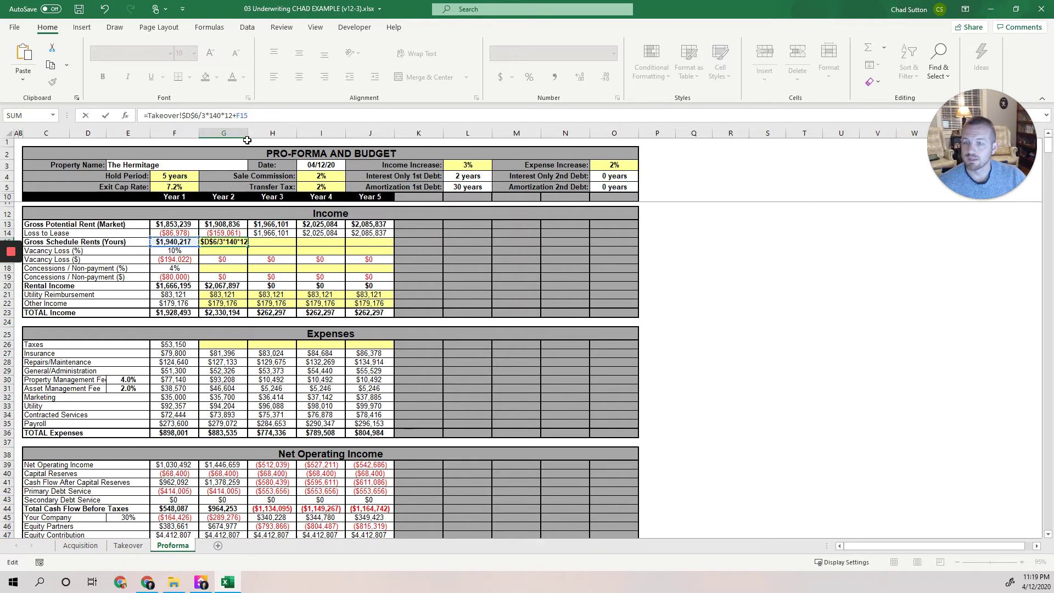
{"action": "key", "text": "Return"}
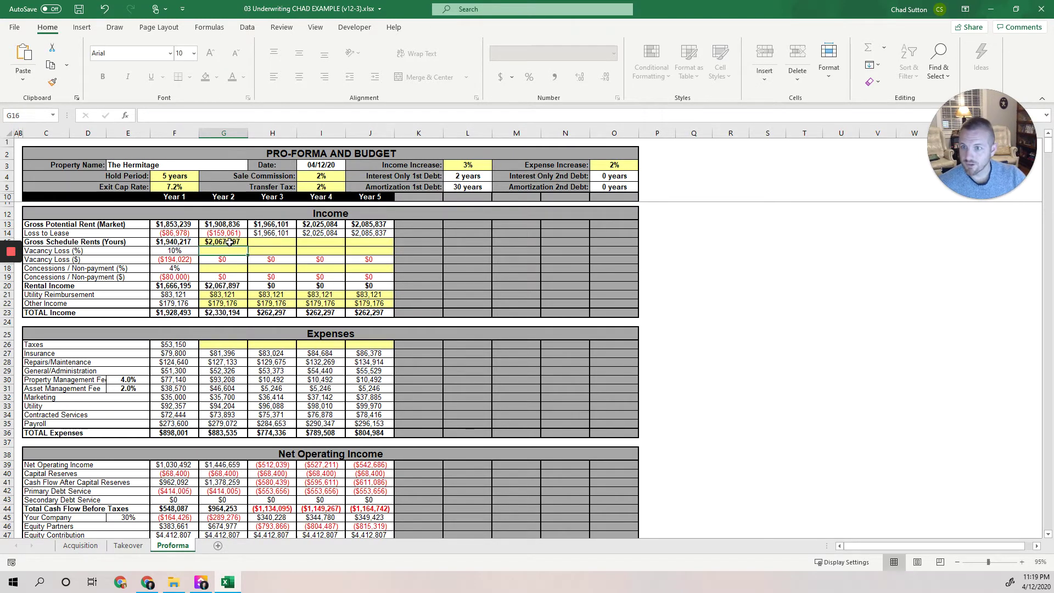
- Fill the Year 2 rents formula into H15, giving $2,067,897 and $2,195,577
{"action": "left_click", "coordinate": [227, 243]}
{"action": "left_click_drag", "start_coordinate": [247, 246], "coordinate": [285, 246]}
{"action": "double_click", "coordinate": [279, 243]}
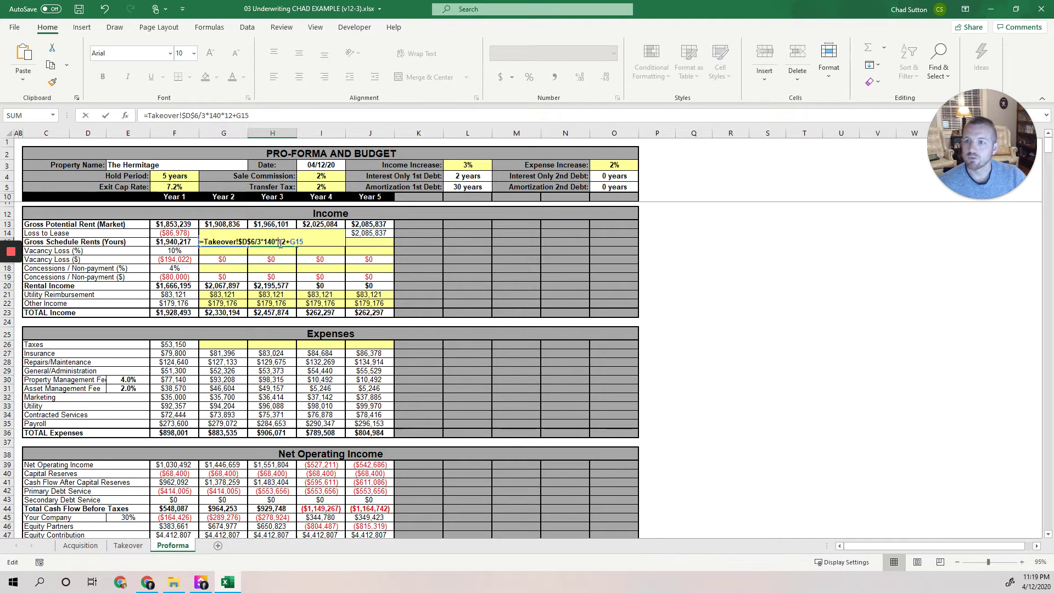
{"action": "key", "text": "Return"}
{"action": "left_click", "coordinate": [187, 242]}
{"action": "left_click_drag", "start_coordinate": [186, 242], "coordinate": [266, 243]}
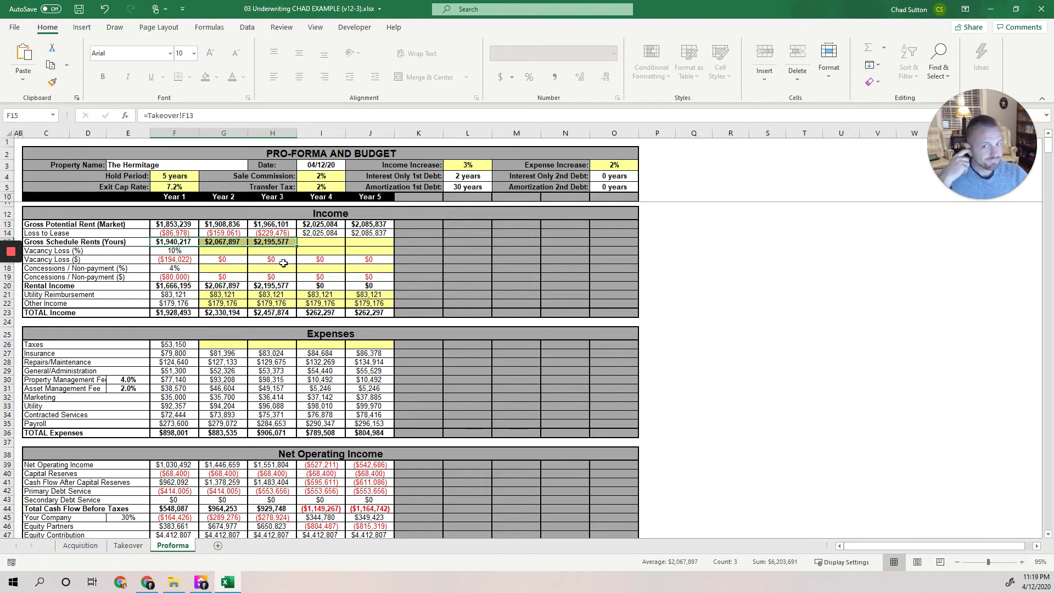
- Enter Year 4 rents as =H15*(1+$L$3), growing by the 3% Income Increase
{"action": "left_click", "coordinate": [319, 242]}
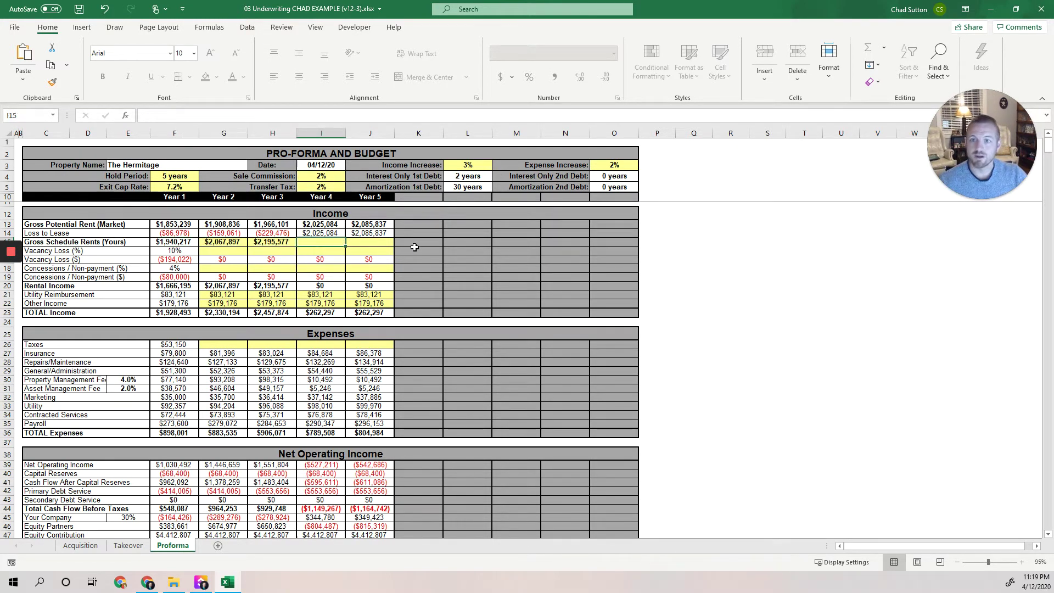
{"action": "type", "text": "="}
{"action": "key", "text": "Left"}
{"action": "type", "text": "*(1+"}
{"action": "left_click", "coordinate": [464, 166]}
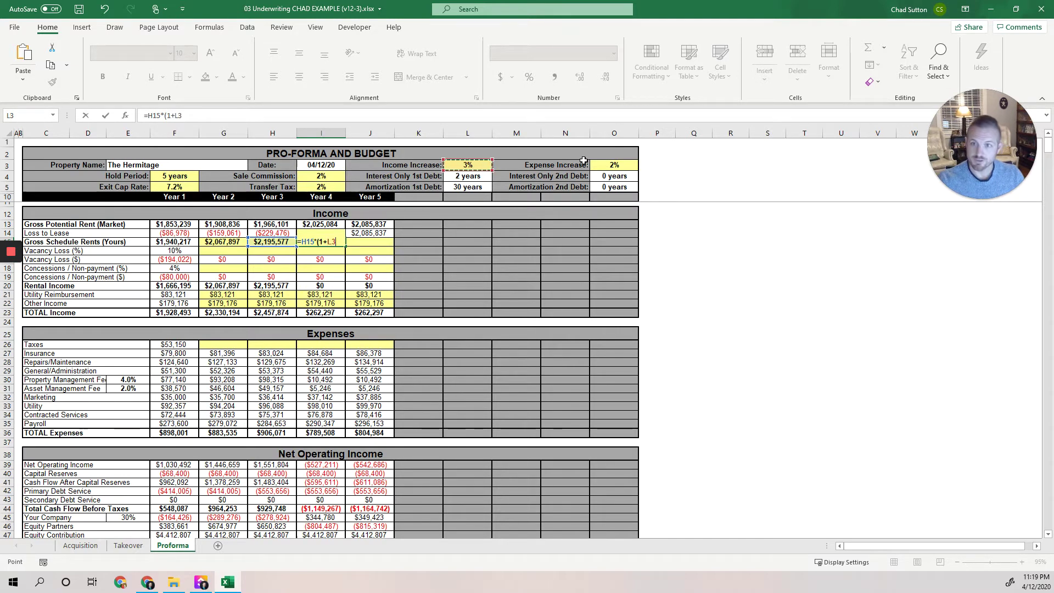
{"action": "key", "text": "F4"}
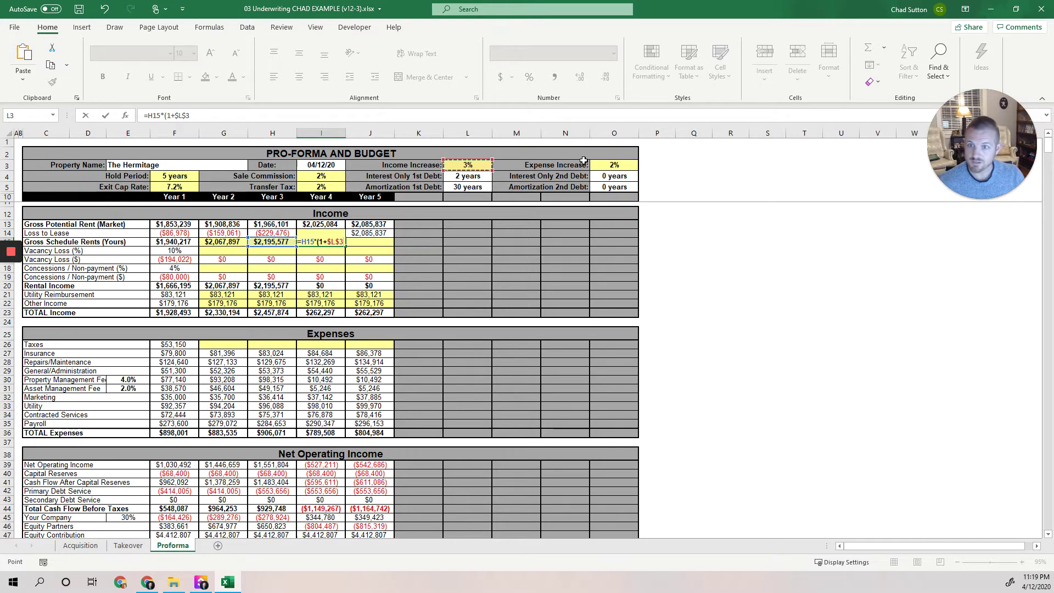
{"action": "type", "text": ")"}
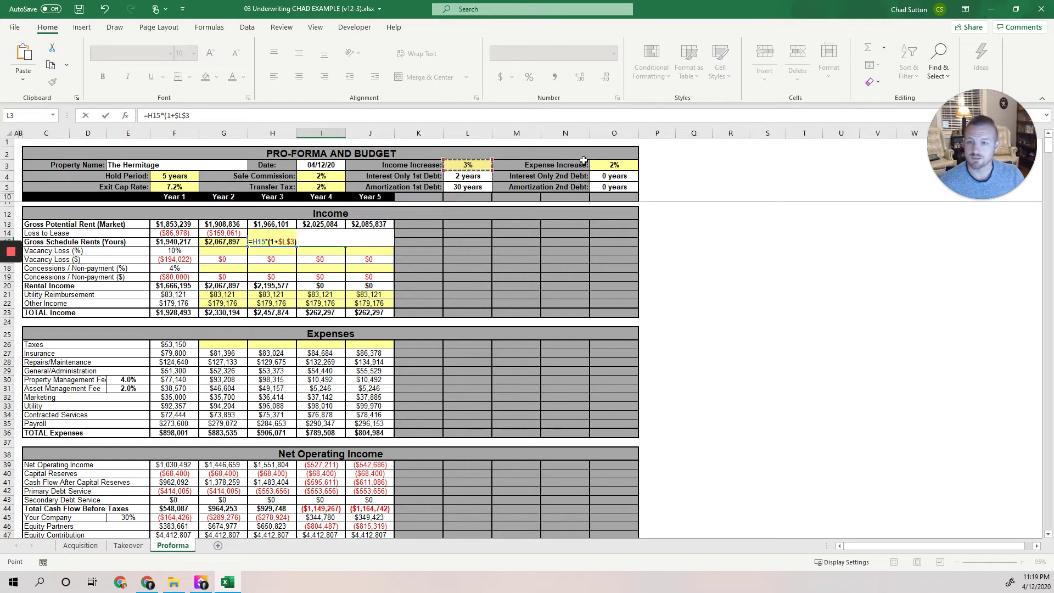
{"action": "key", "text": "Return"}
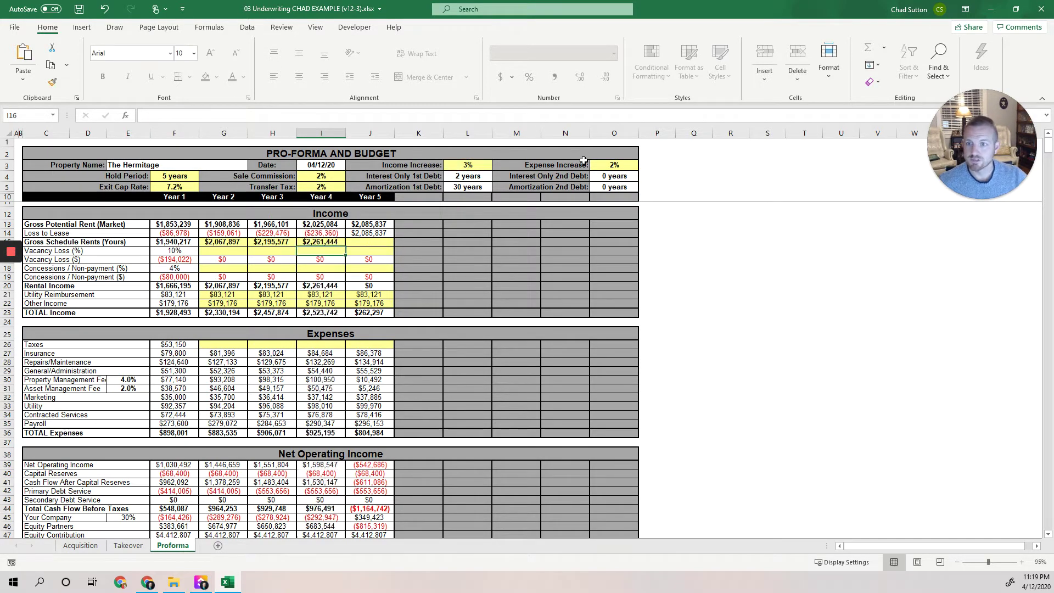
- Copy the growth formula into Year 5 rents, yielding $2,261,444 and $2,329,288
{"action": "left_click", "coordinate": [324, 243]}
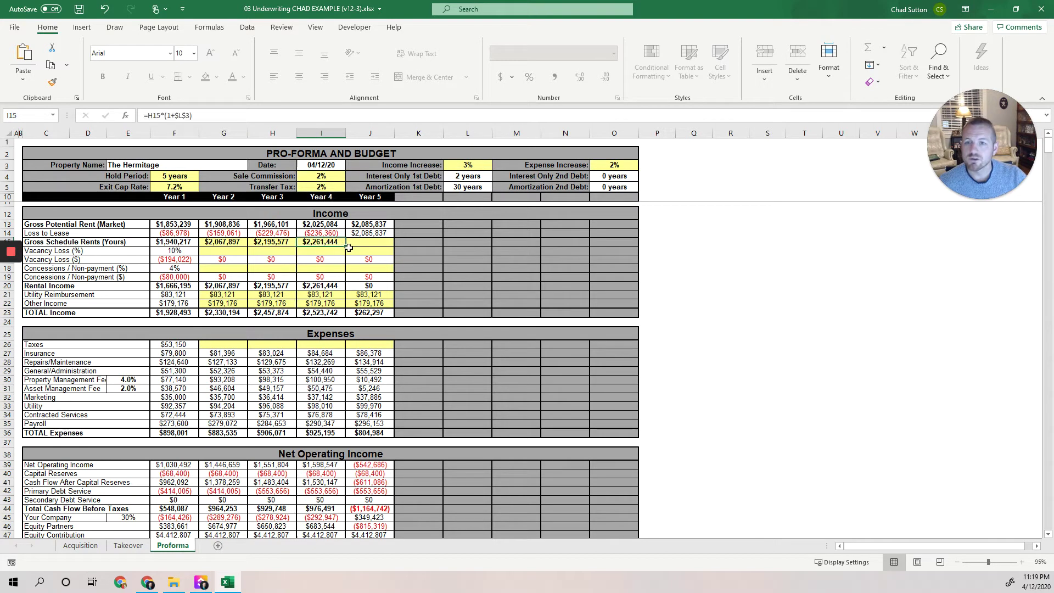
{"action": "left_click_drag", "start_coordinate": [346, 247], "coordinate": [377, 242]}
{"action": "double_click", "coordinate": [380, 242]}
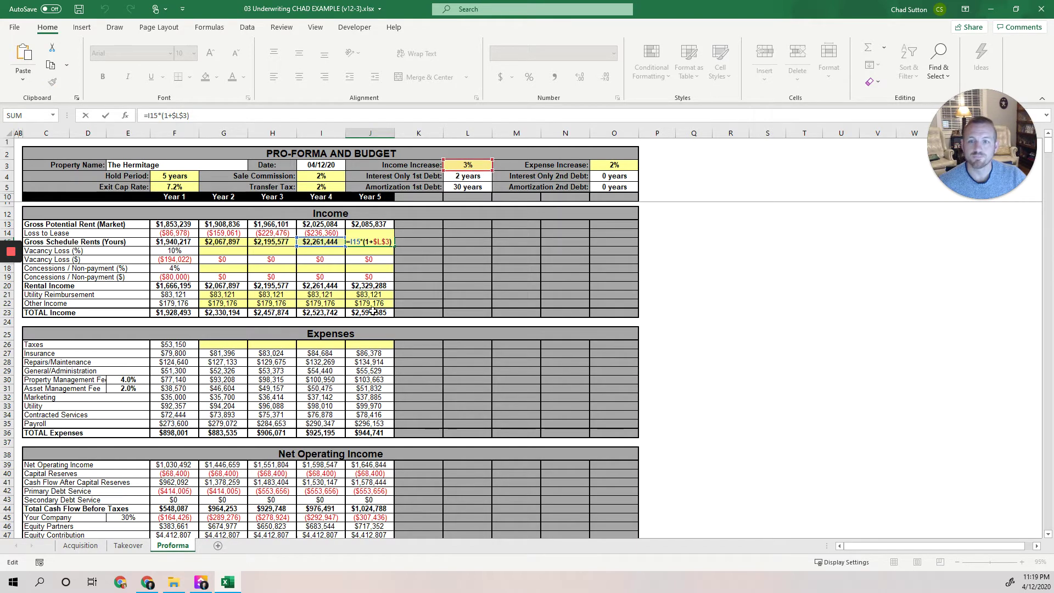
{"action": "key", "text": "Escape"}
{"action": "key", "text": "Left"}
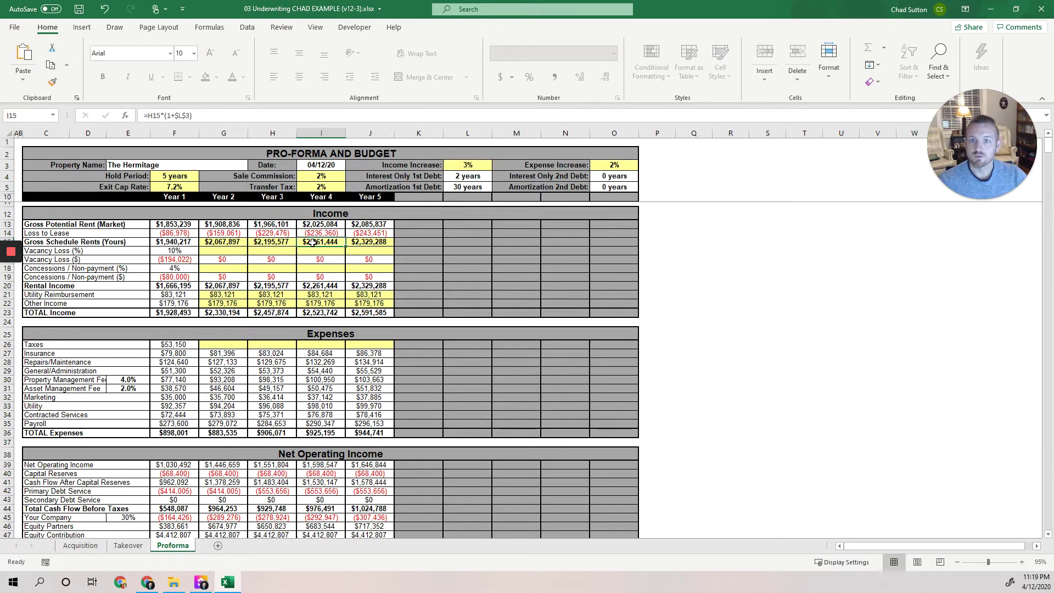
{"action": "key", "text": "F2"}
{"action": "key", "text": "Tab"}
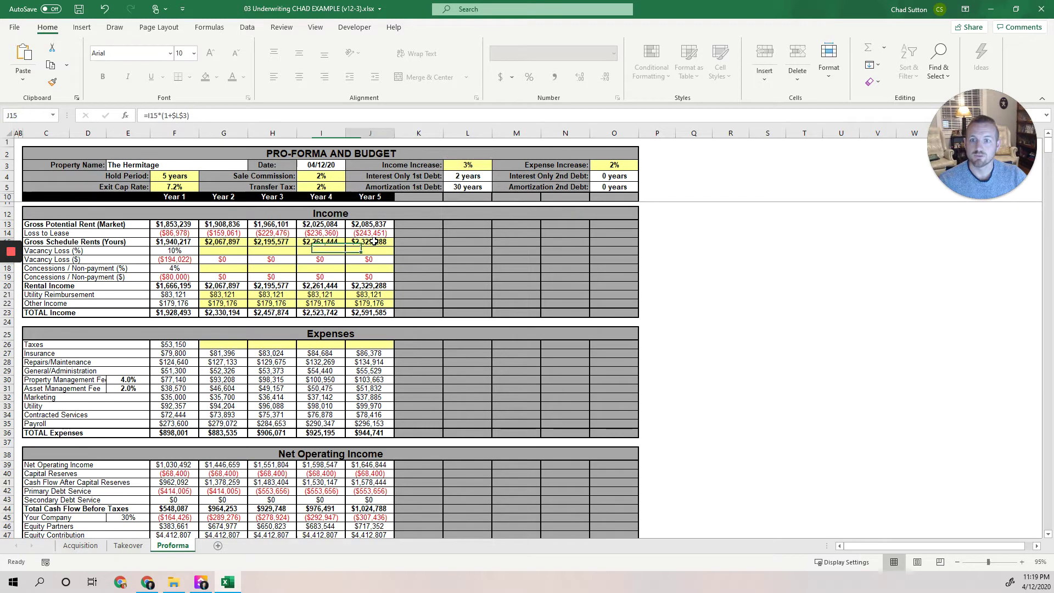
{"action": "key", "text": "F2"}
{"action": "key", "text": "Return"}
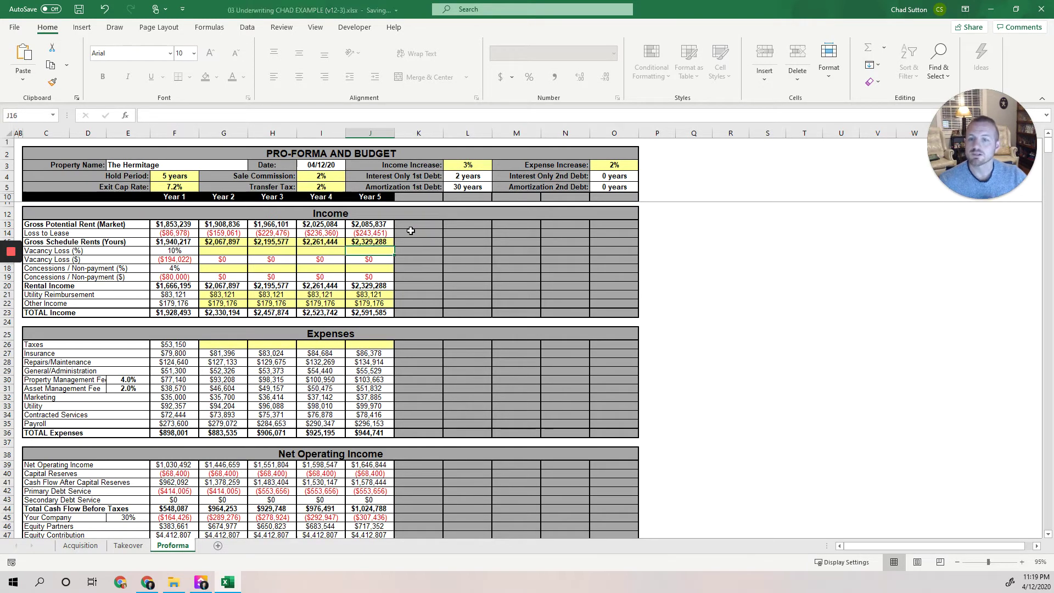
{"action": "left_click", "coordinate": [218, 250]}
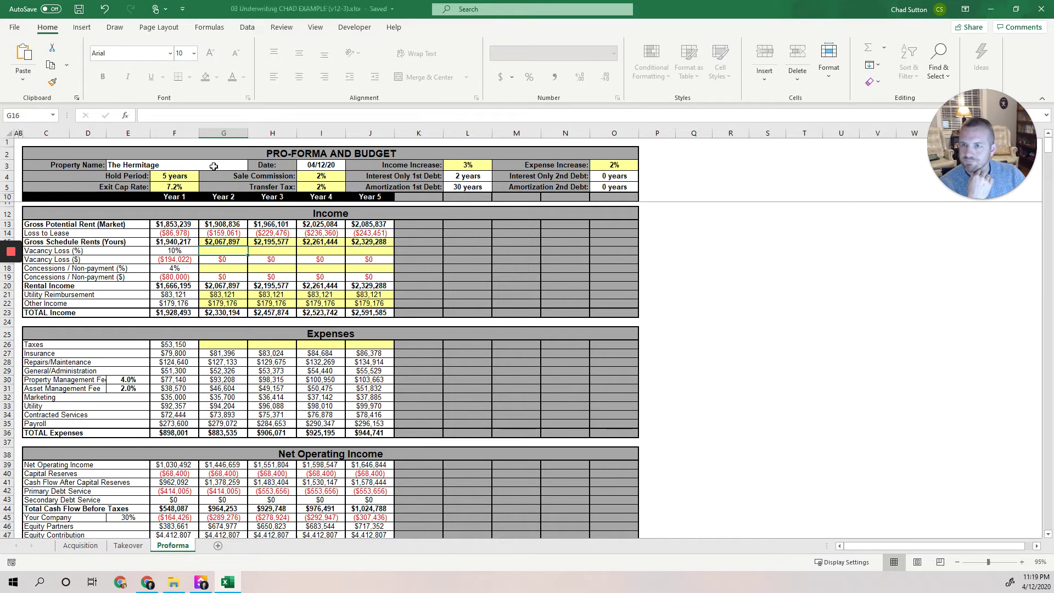
- Collapse the ribbon, save the workbook, and check the Year 1 vacancy rate
{"action": "left_click", "coordinate": [1044, 101]}
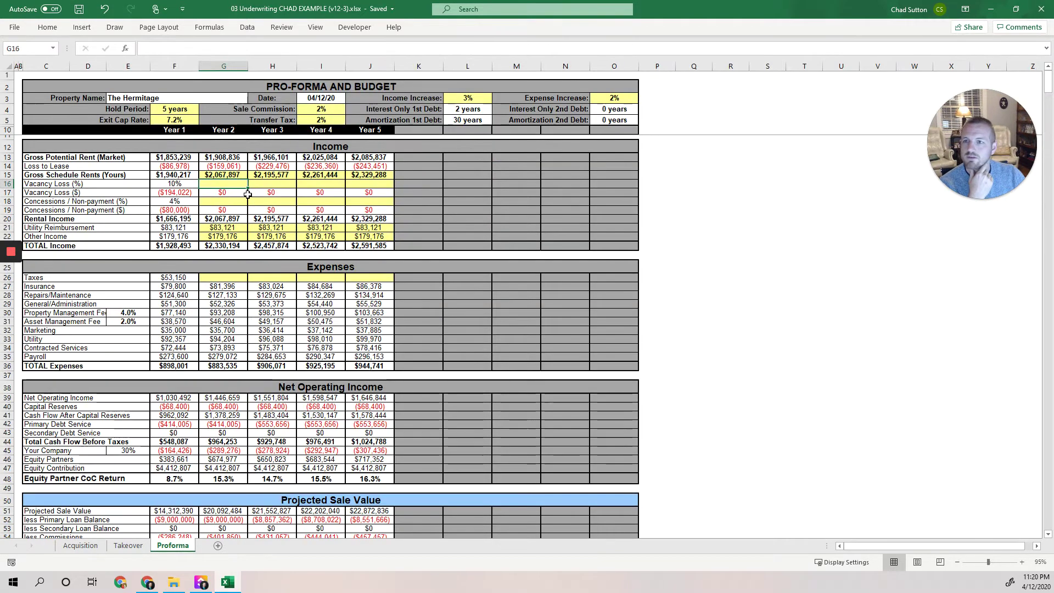
{"action": "left_click", "coordinate": [85, 9]}
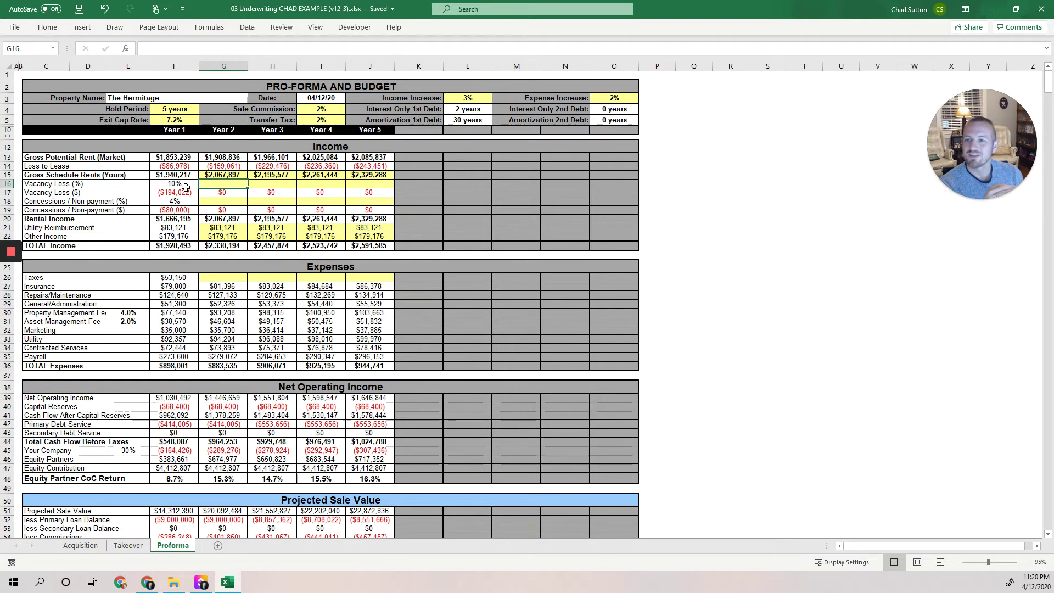
{"action": "key", "text": "Left"}
{"action": "key", "text": "Left"}
{"action": "key", "text": "Right"}
{"action": "key", "text": "Left"}
{"action": "key", "text": "Right"}
{"action": "key", "text": "Right"}
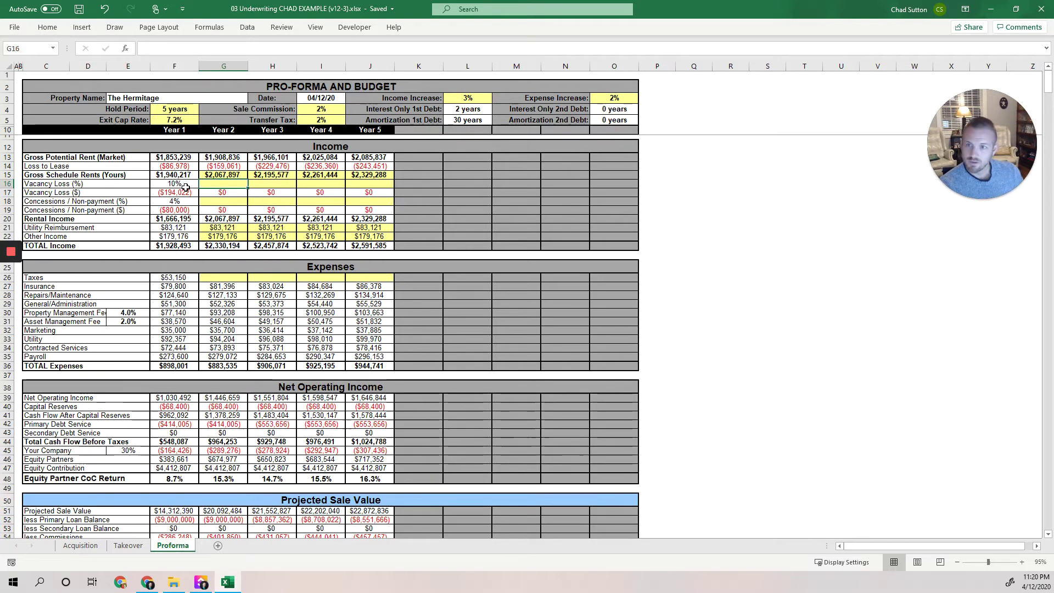
- Enter Year 2–5 vacancy as =F16, =G16-3%, =H16-2%, =I16, then save
{"action": "type", "text": "=F16"}
{"action": "key", "text": "Tab"}
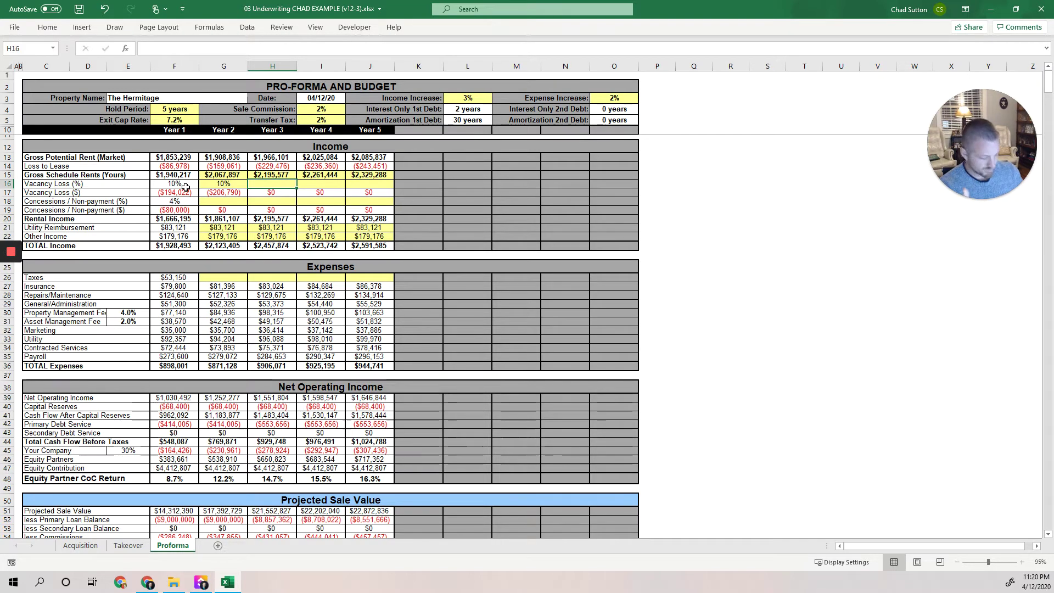
{"action": "type", "text": "=G16-3%"}
{"action": "key", "text": "Tab"}
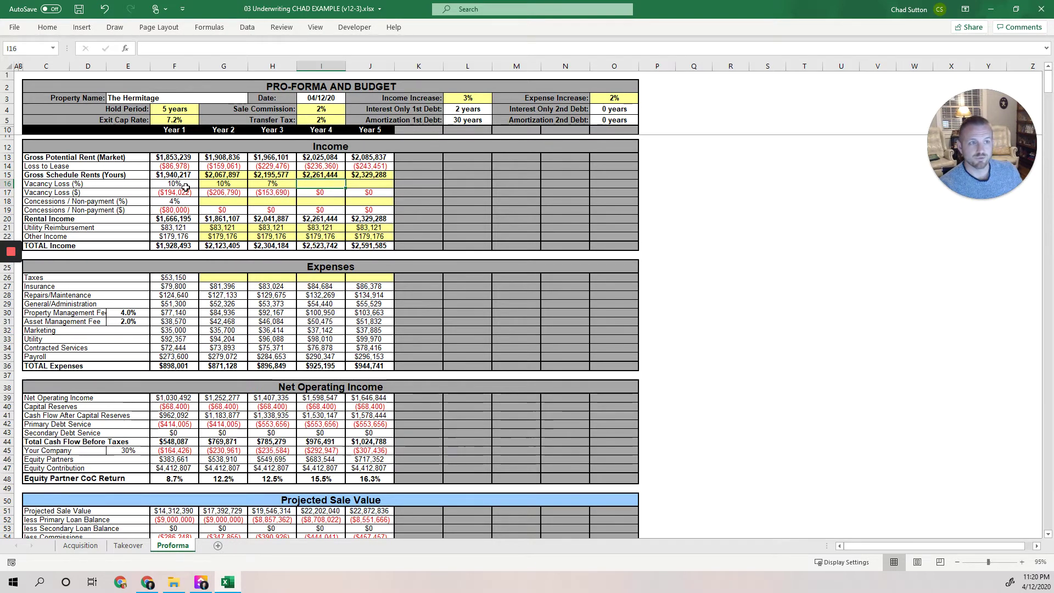
{"action": "type", "text": "=H16-2%"}
{"action": "key", "text": "Tab"}
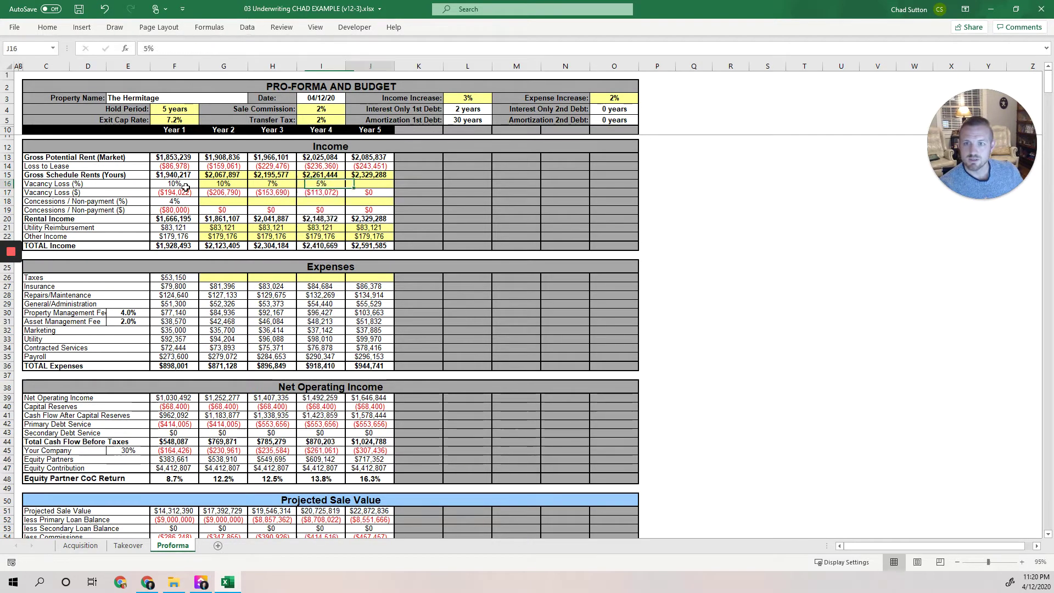
{"action": "type", "text": "=I16"}
{"action": "key", "text": "Return"}
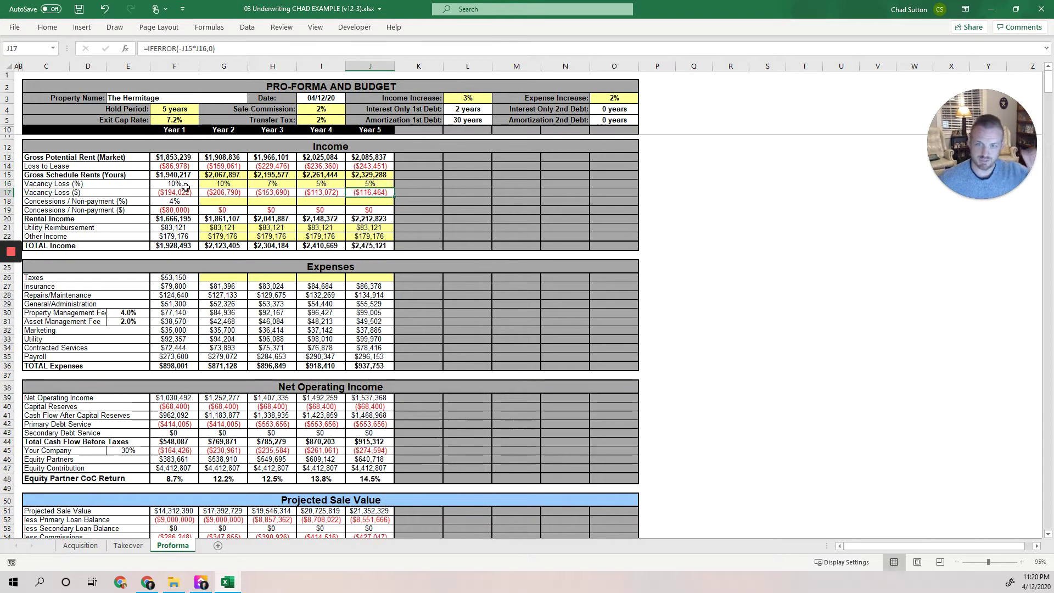
{"action": "key", "text": "ctrl+s"}
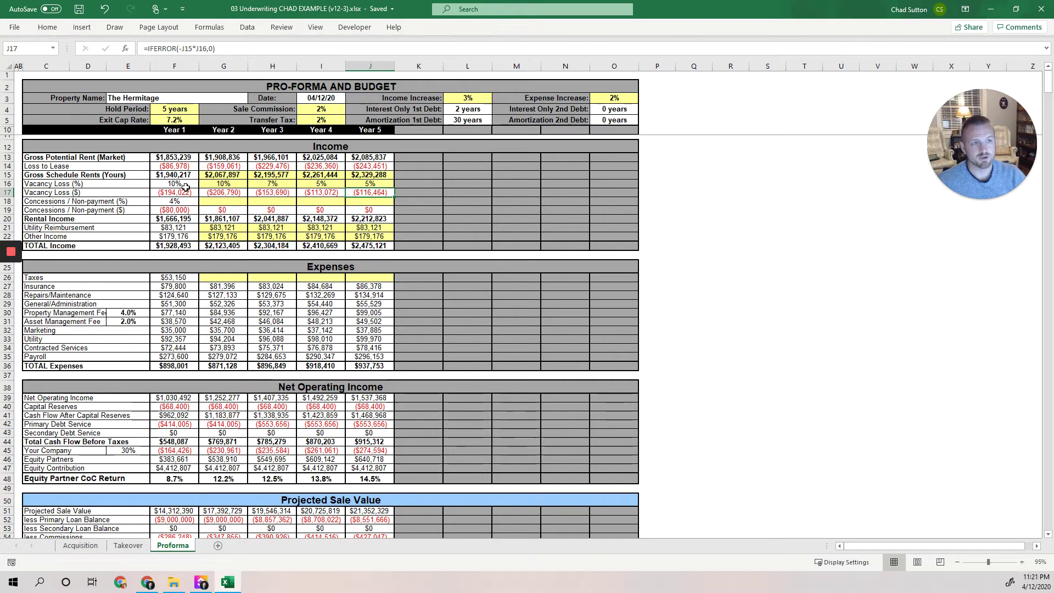
{"action": "key", "text": "ctrl+s"}
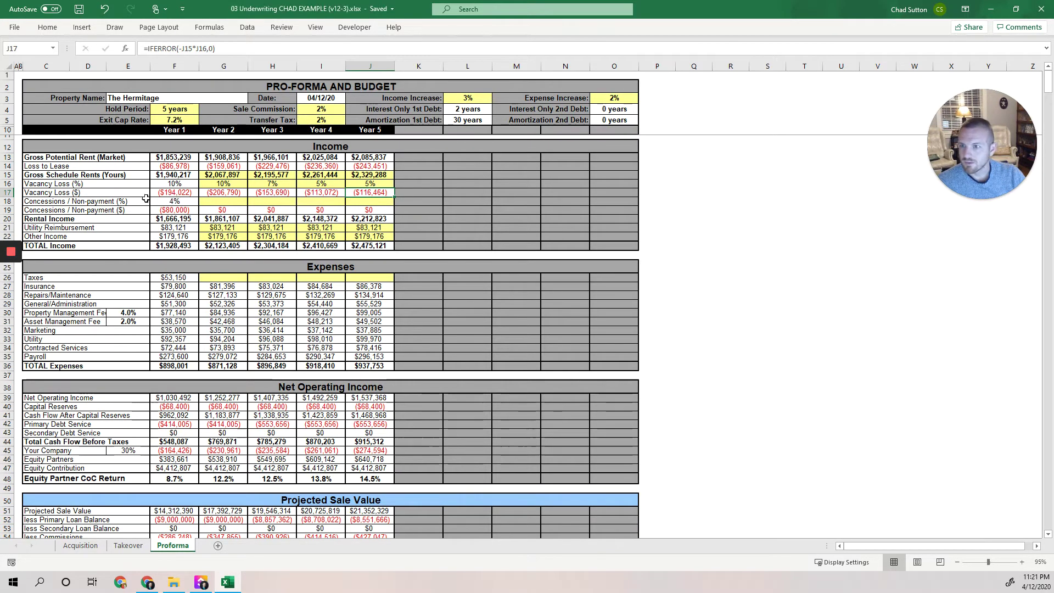
{"action": "left_click_drag", "start_coordinate": [24, 194], "coordinate": [386, 193]}
{"action": "left_click_drag", "start_coordinate": [89, 202], "coordinate": [350, 204]}
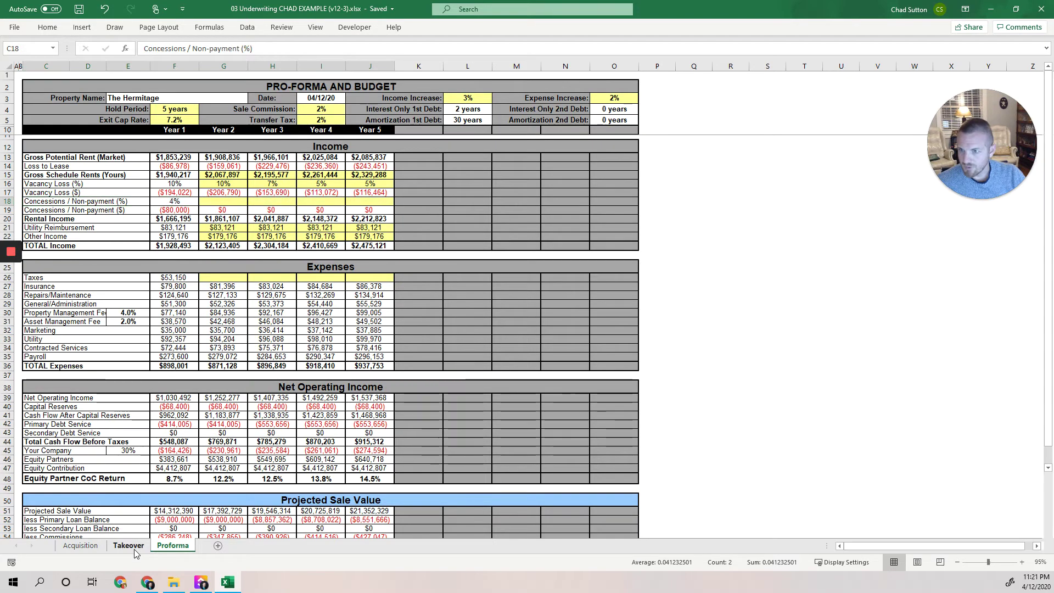
- Check Takeover's Year 1 concessions, then inspect Proforma's Year 1 vacancy and concessions formulas
{"action": "left_click", "coordinate": [128, 545]}
{"action": "left_click", "coordinate": [238, 198]}
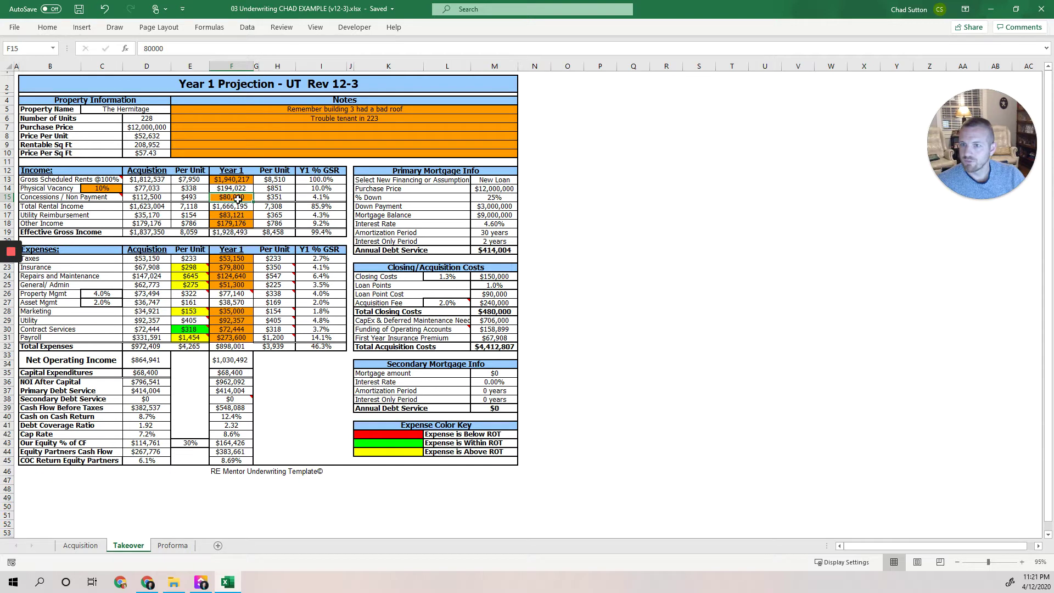
{"action": "left_click", "coordinate": [173, 546]}
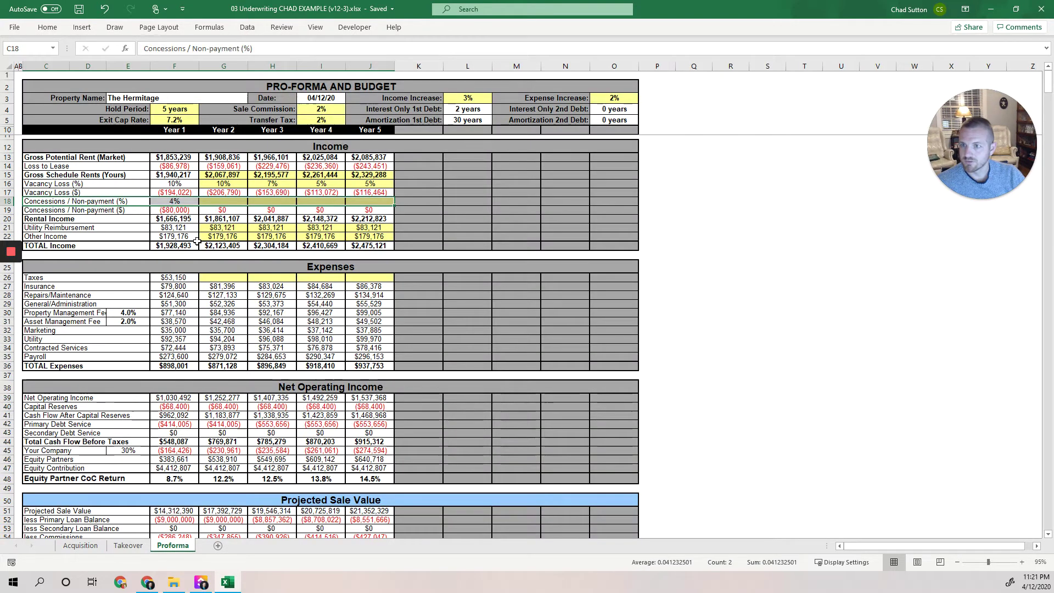
{"action": "left_click", "coordinate": [186, 184]}
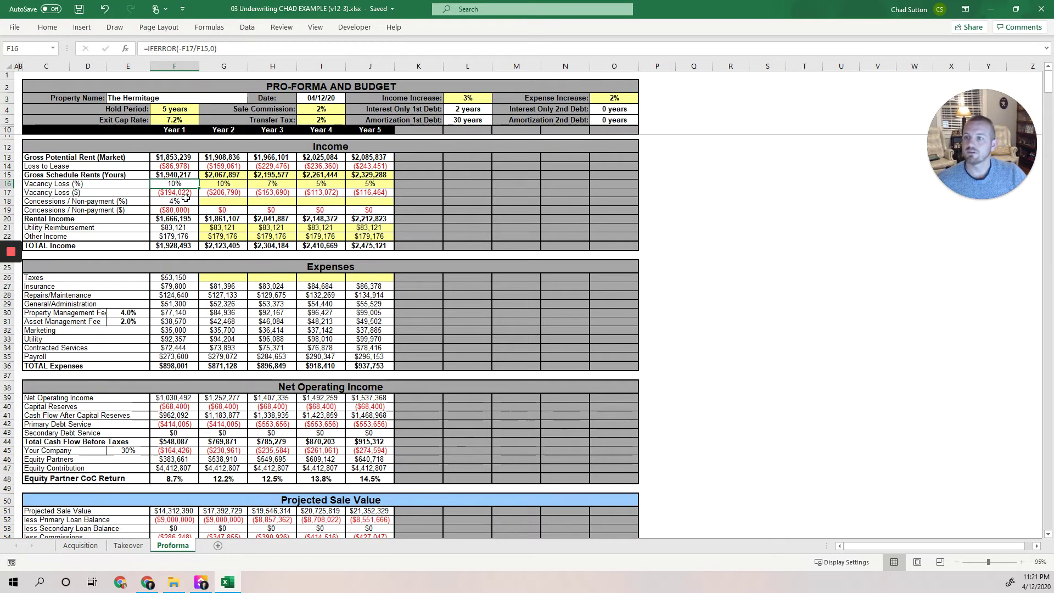
{"action": "left_click", "coordinate": [187, 201]}
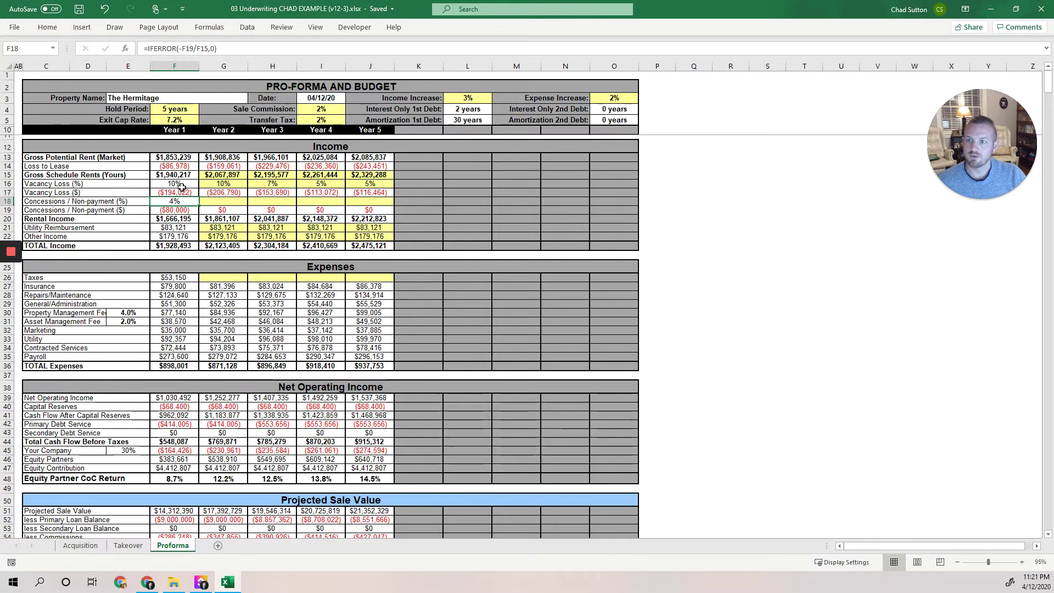
{"action": "left_click", "coordinate": [181, 186], "text": "ctrl"}
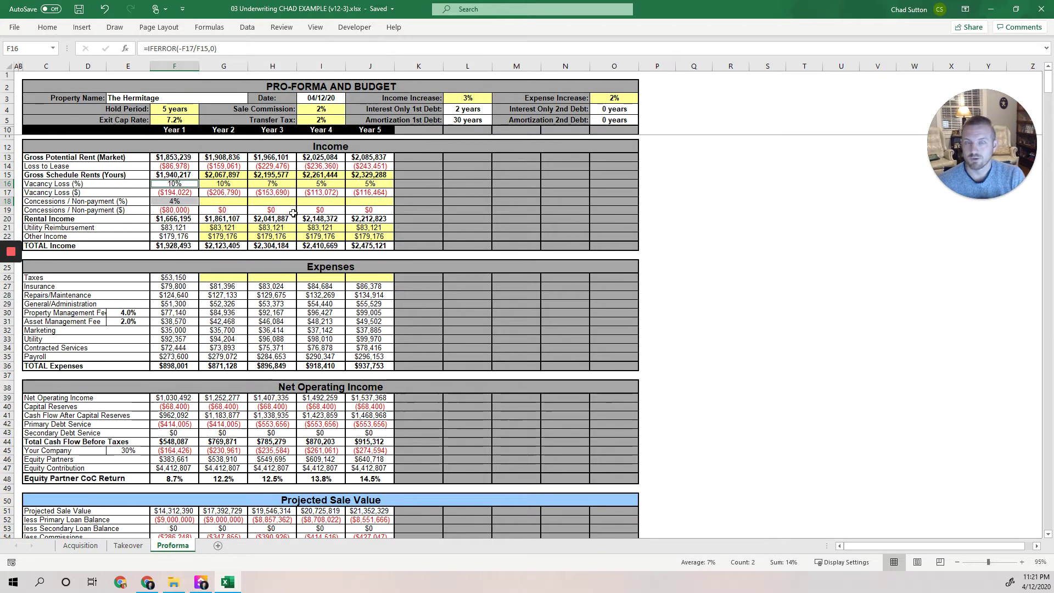
- Recheck the Year 1 concessions formula and compare acquisition versus Year 1 concessions on Takeover
{"action": "left_click", "coordinate": [225, 201]}
{"action": "left_click", "coordinate": [181, 202]}
{"action": "left_click", "coordinate": [223, 202]}
{"action": "left_click", "coordinate": [181, 202]}
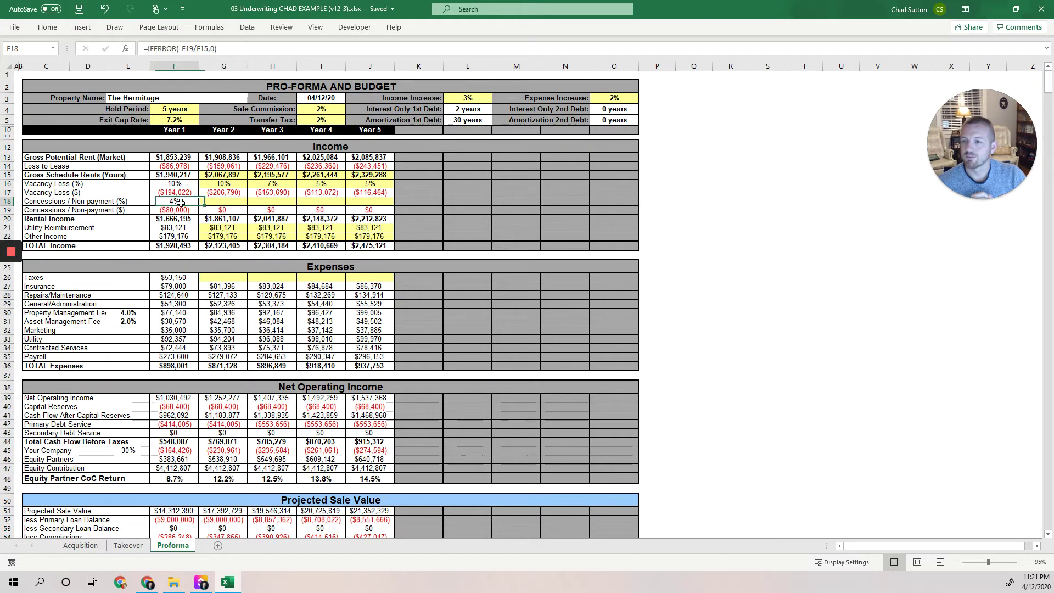
{"action": "left_click", "coordinate": [128, 545]}
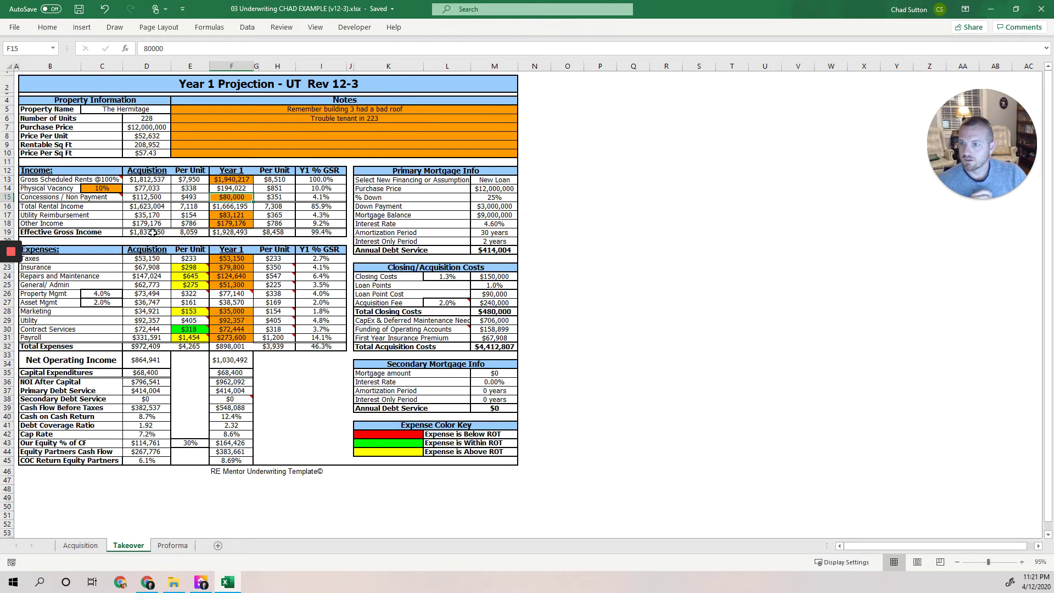
{"action": "left_click", "coordinate": [150, 197]}
{"action": "left_click", "coordinate": [228, 199]}
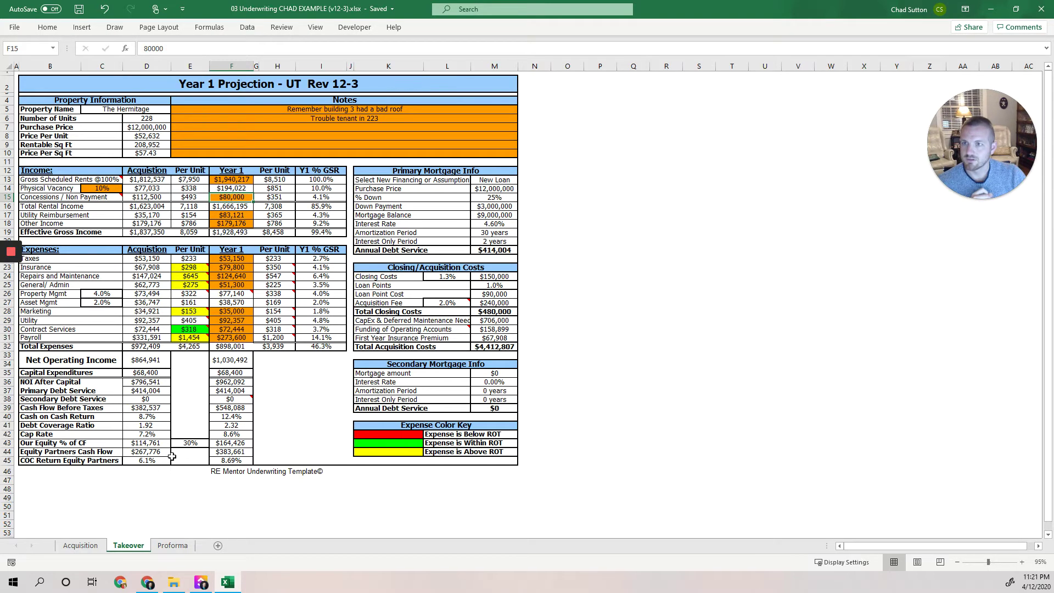
- On the Proforma sheet, enter Year 2–5 concessions of 3, 2, 1 and 1 percent, then save
{"action": "left_click", "coordinate": [173, 545]}
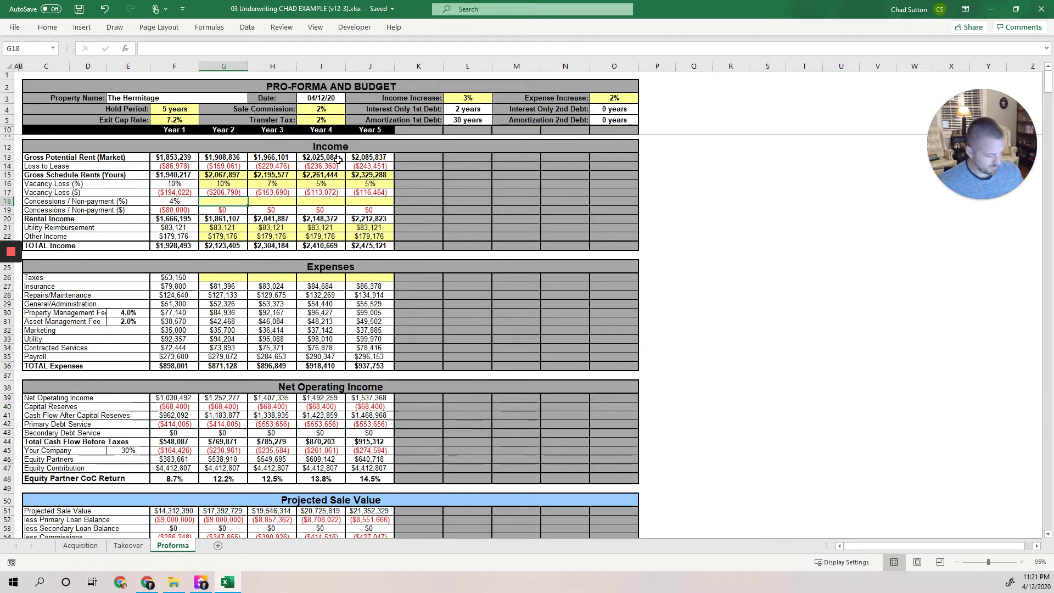
{"action": "type", "text": "3"}
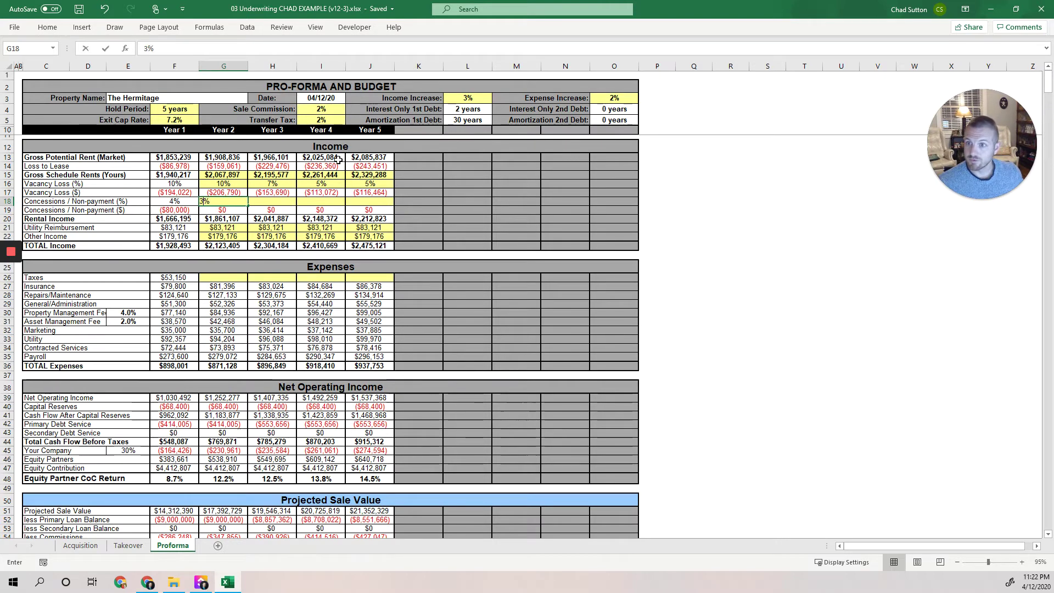
{"action": "key", "text": "Tab"}
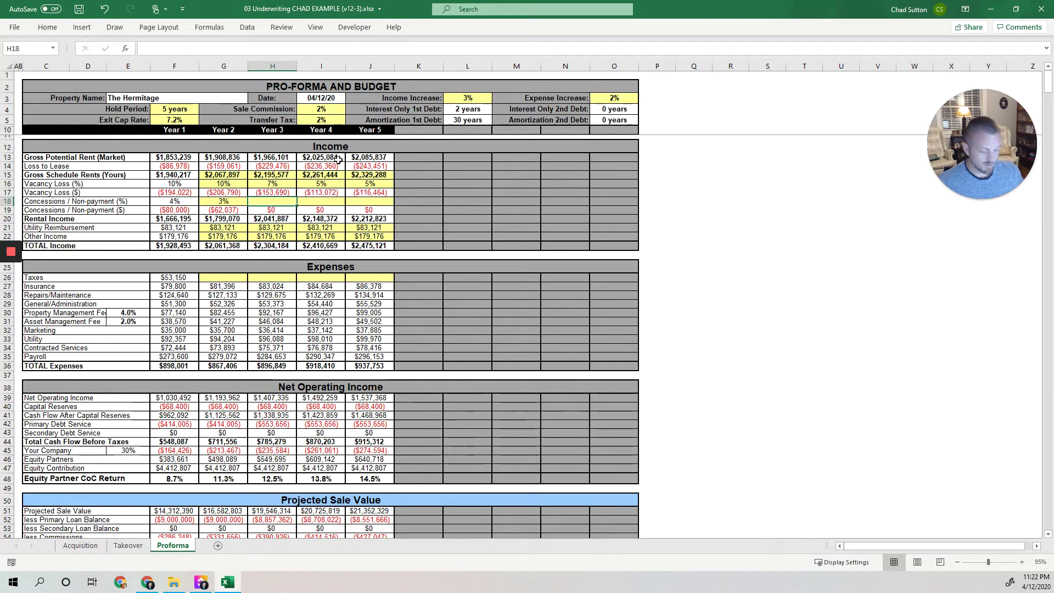
{"action": "type", "text": "2"}
{"action": "key", "text": "Tab"}
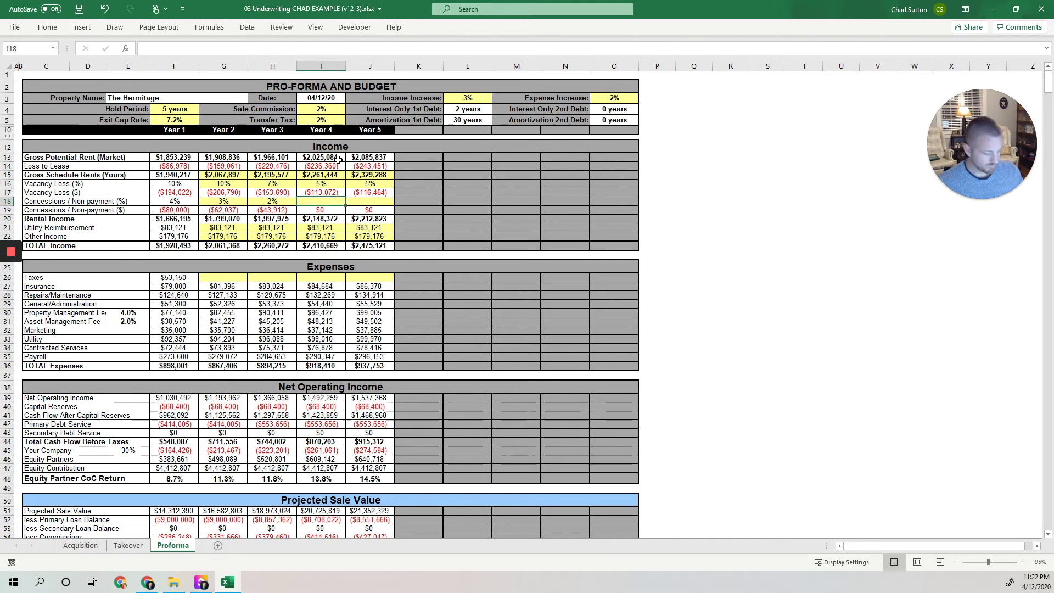
{"action": "type", "text": "1"}
{"action": "key", "text": "Tab"}
{"action": "type", "text": "1"}
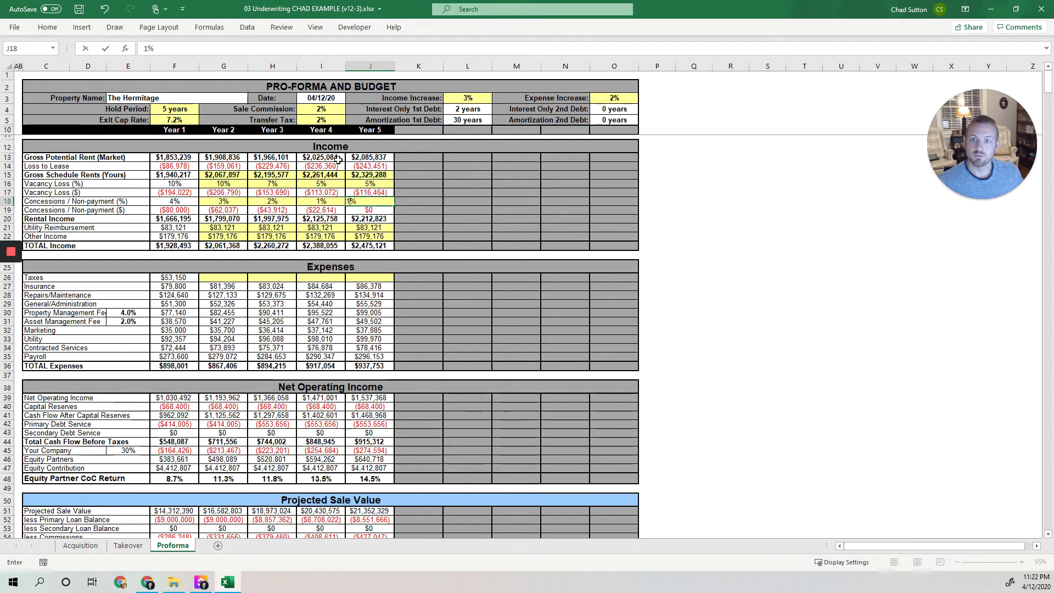
{"action": "key", "text": "Return"}
{"action": "key", "text": "ctrl+s"}
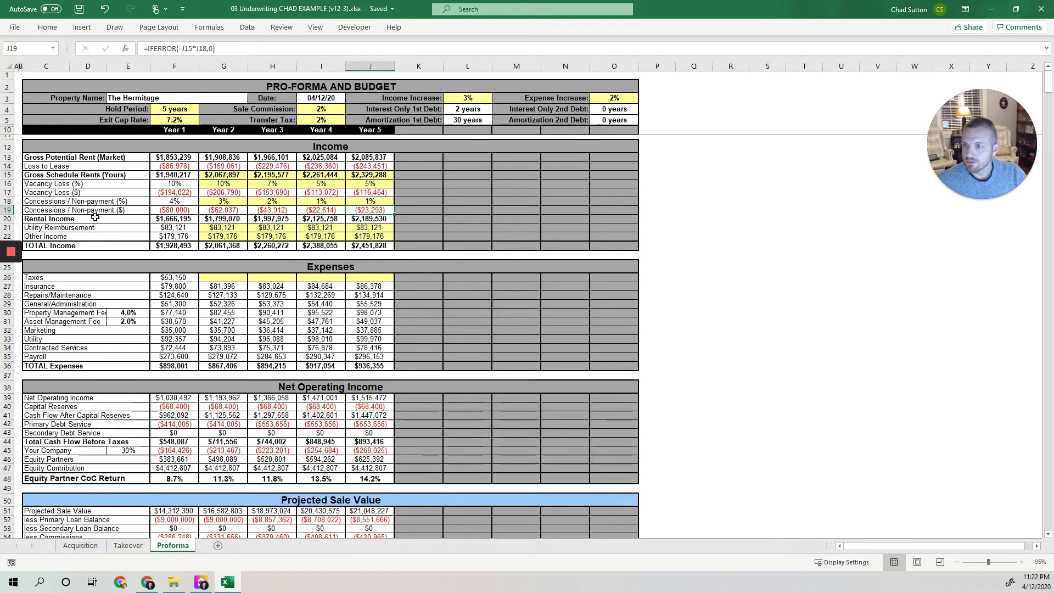
- Inspect the Year 2 Rental Income and Utility Reimbursement formulas against Year 1
{"action": "left_click", "coordinate": [212, 229]}
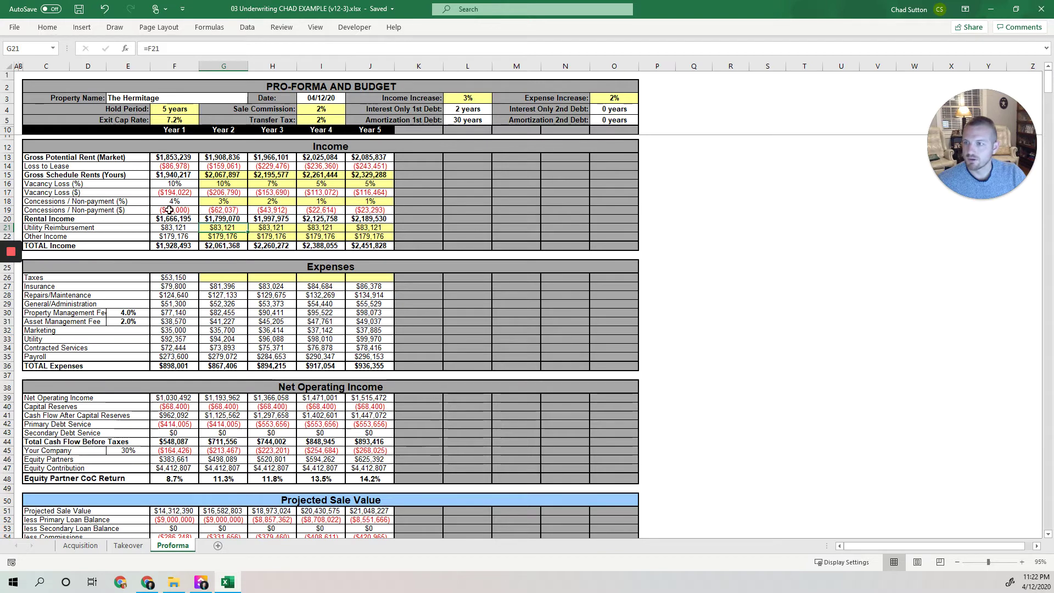
{"action": "left_click_drag", "start_coordinate": [171, 219], "coordinate": [371, 219]}
{"action": "left_click", "coordinate": [227, 219]}
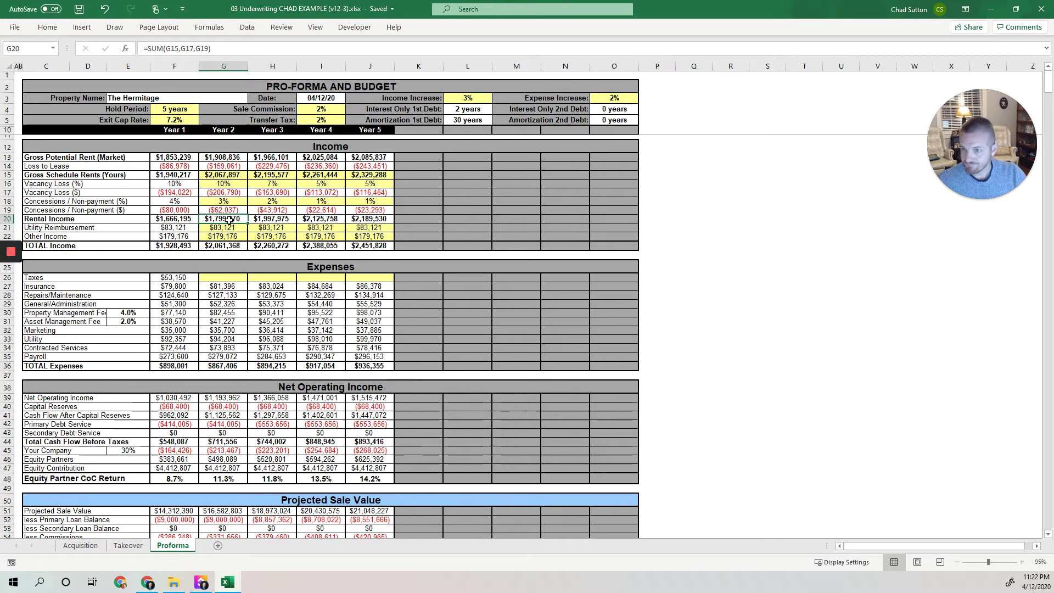
{"action": "left_click_drag", "start_coordinate": [175, 227], "coordinate": [175, 236]}
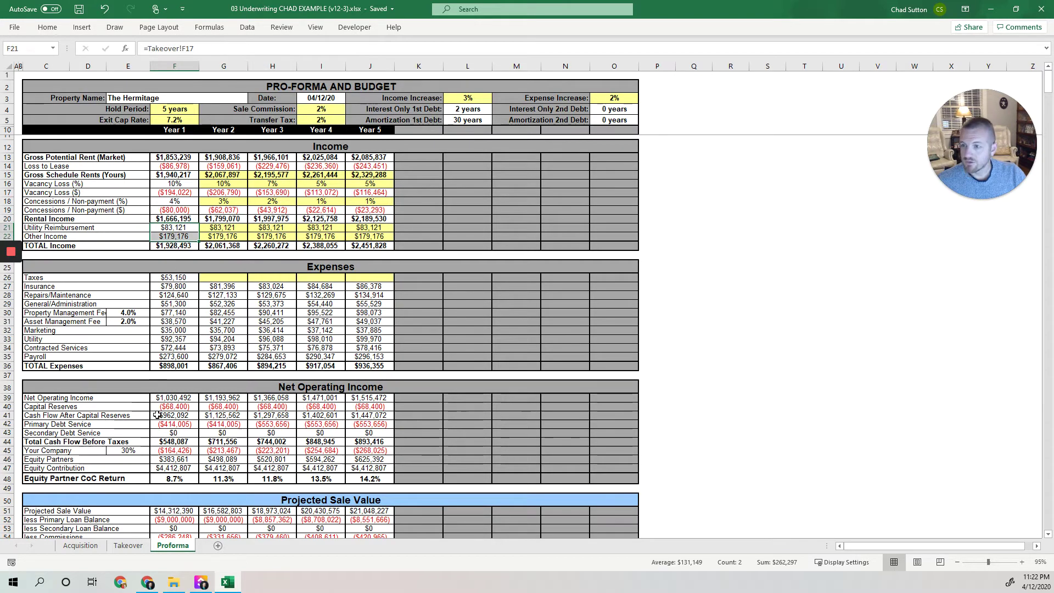
- On the Takeover sheet, view the Year 1 Utility Reimbursement formula =D29*0.9 in F17
{"action": "left_click", "coordinate": [131, 544]}
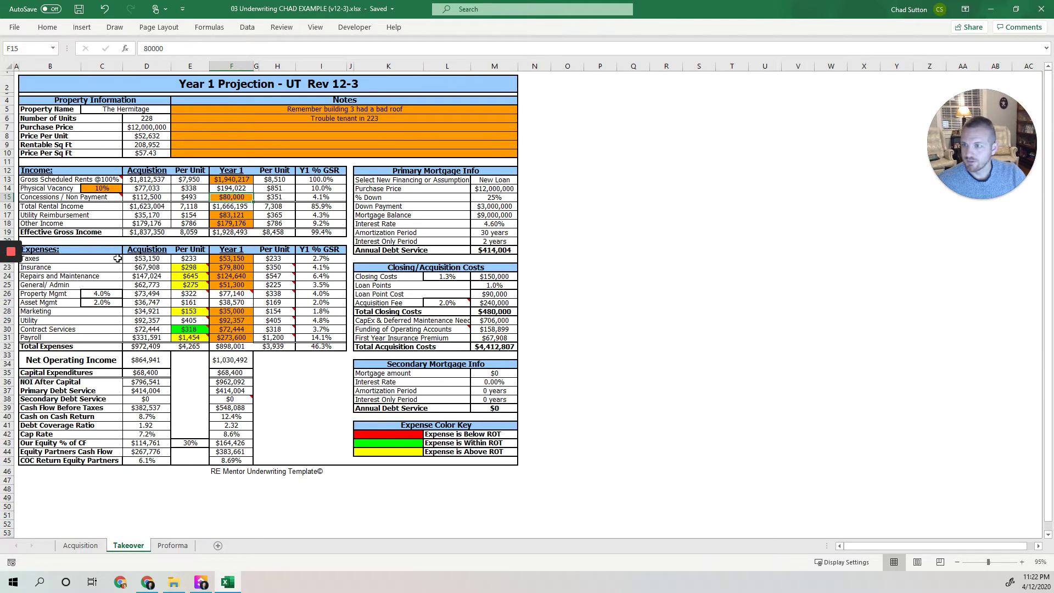
{"action": "left_click", "coordinate": [243, 215]}
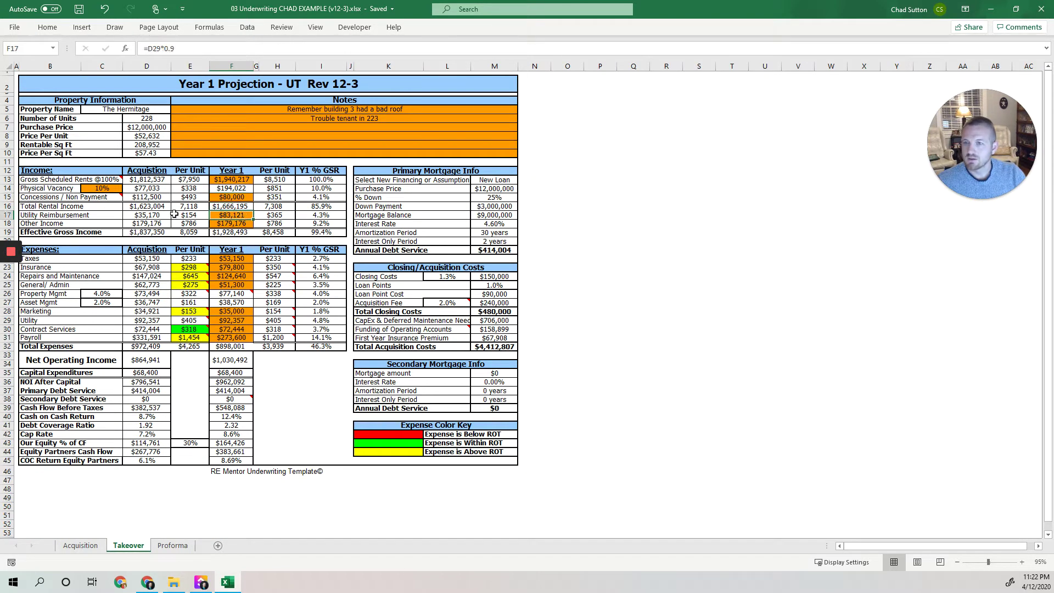
{"action": "double_click", "coordinate": [246, 216]}
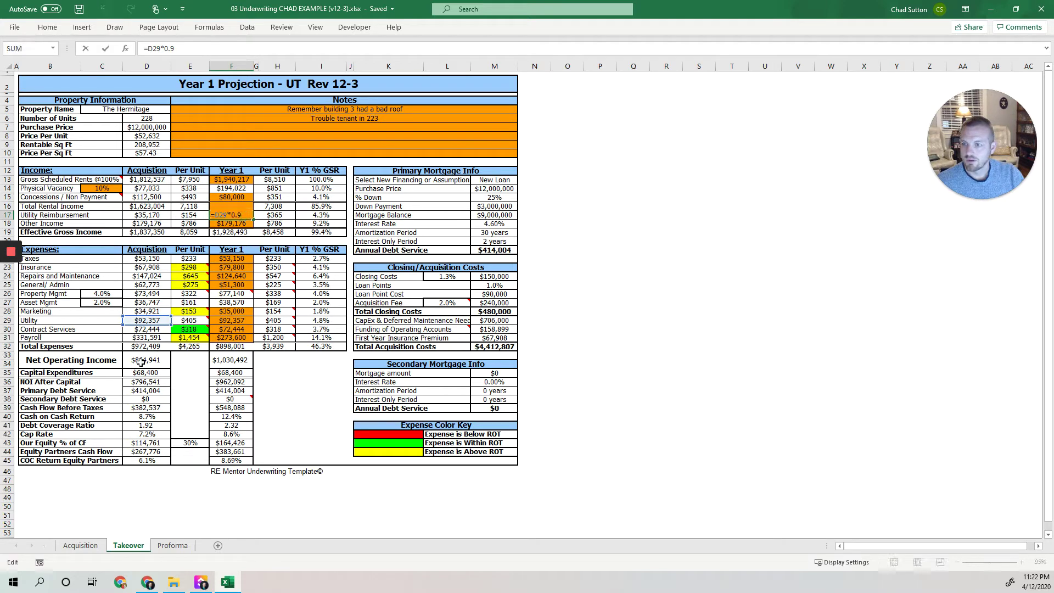
- Review the Proforma Year 2–5 Utility Reimbursement and Other Income formulas, save, and select TOTAL Income
{"action": "key", "text": "ctrl+Return"}
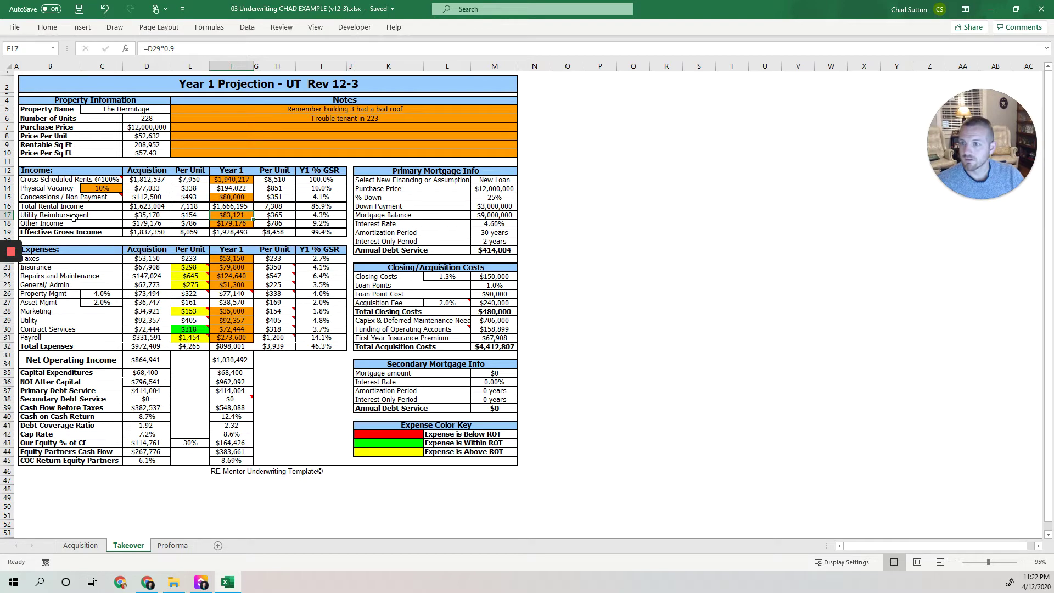
{"action": "left_click", "coordinate": [175, 545]}
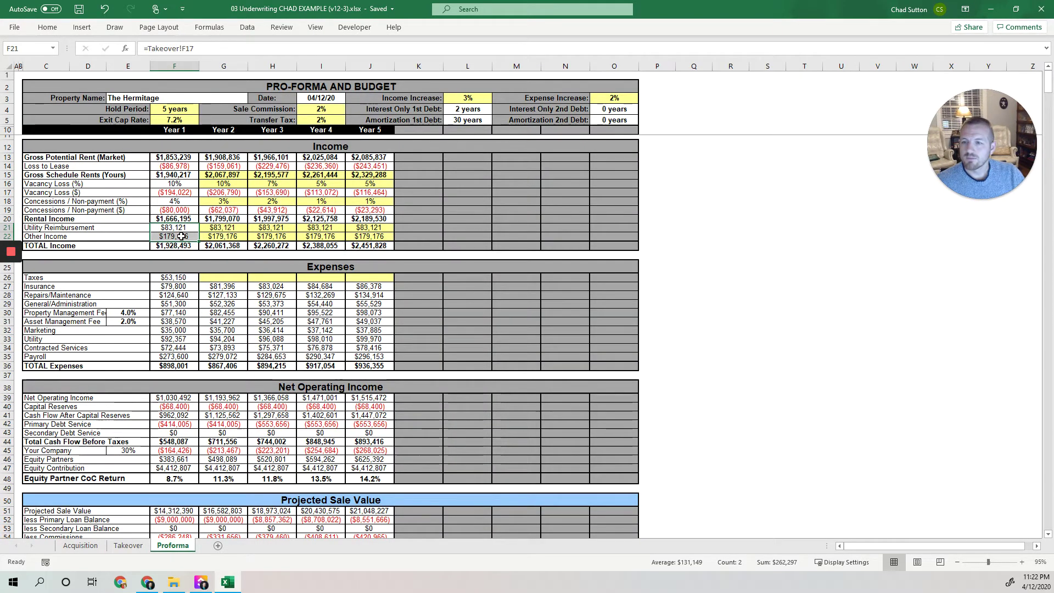
{"action": "left_click_drag", "start_coordinate": [223, 236], "coordinate": [329, 236]}
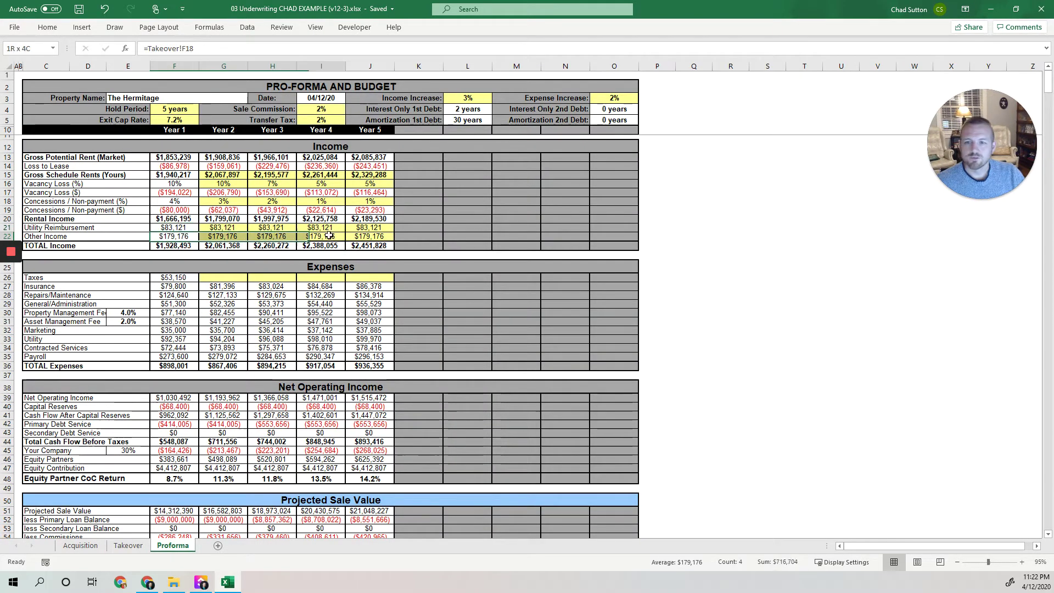
{"action": "left_click", "coordinate": [465, 99]}
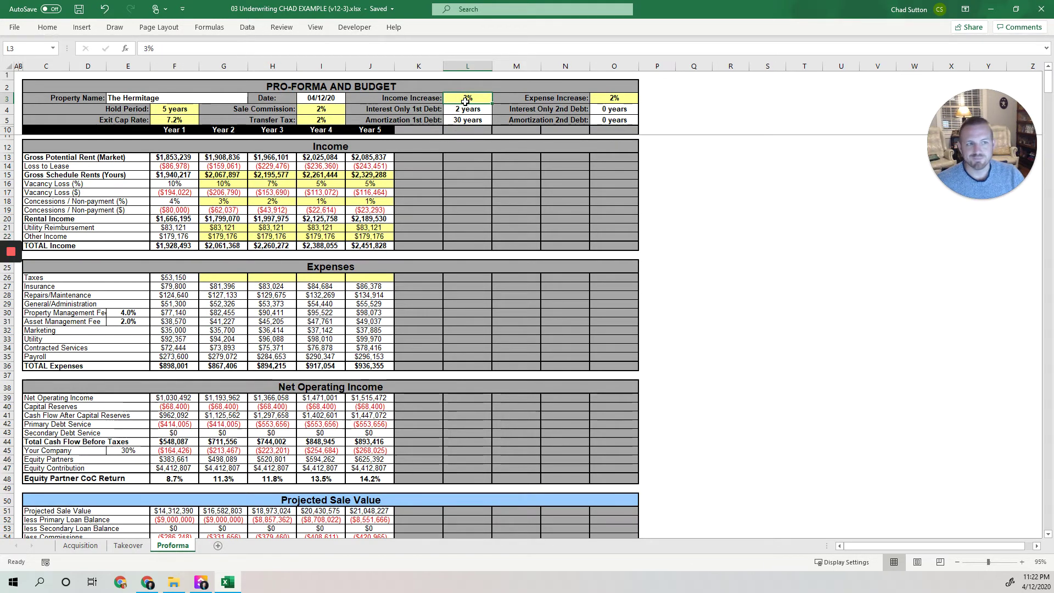
{"action": "left_click", "coordinate": [229, 228]}
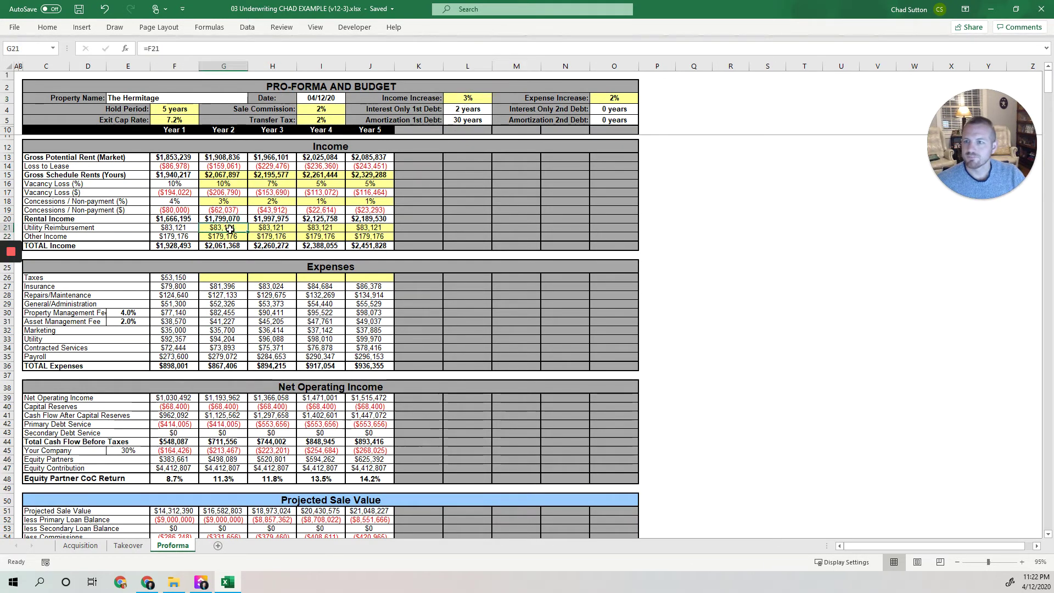
{"action": "left_click_drag", "start_coordinate": [233, 234], "coordinate": [371, 236]}
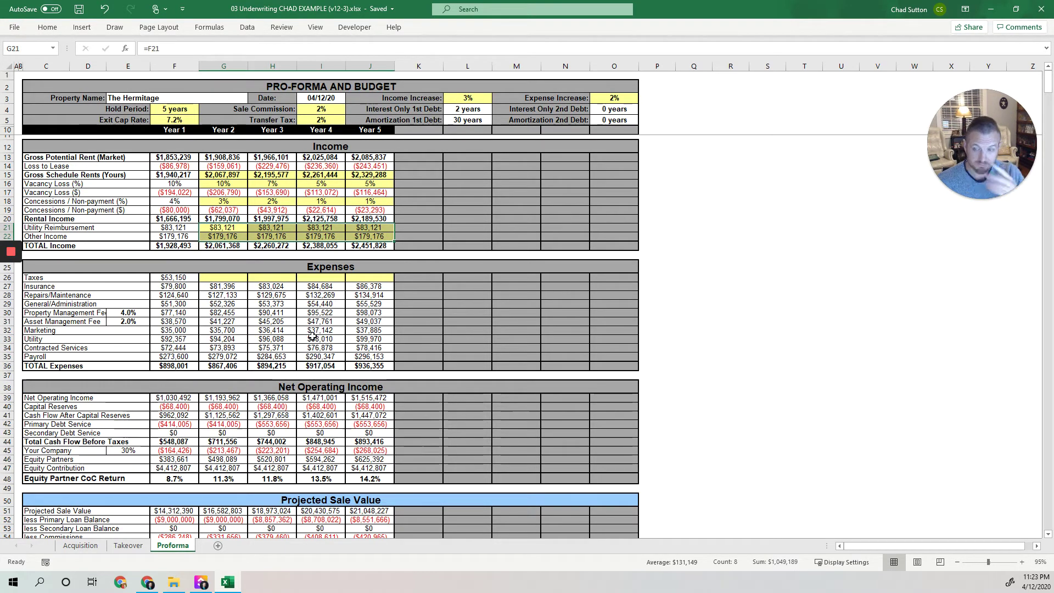
{"action": "key", "text": "ctrl+s"}
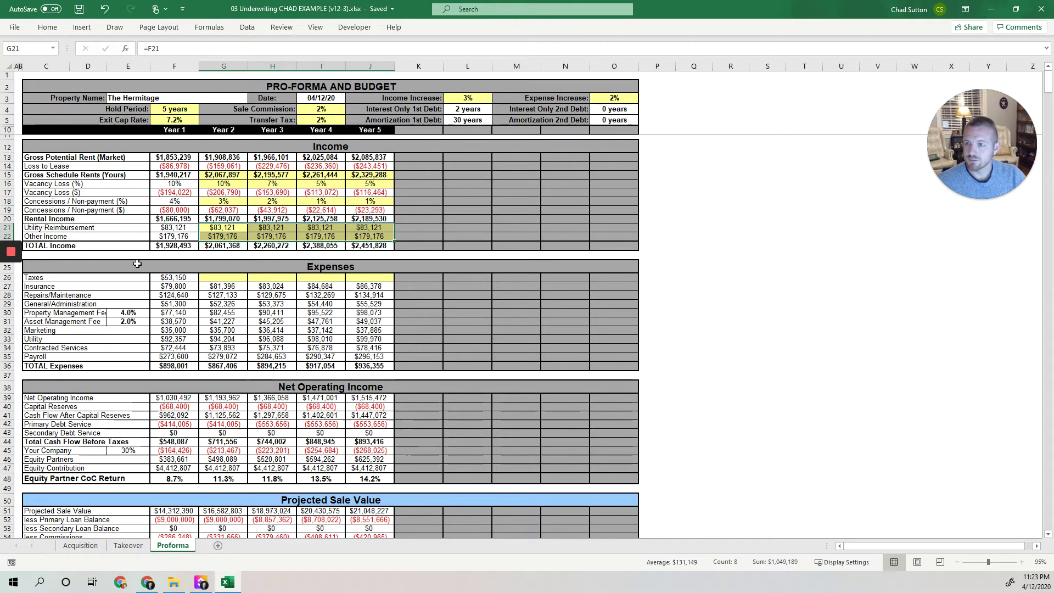
{"action": "left_click_drag", "start_coordinate": [169, 247], "coordinate": [368, 245]}
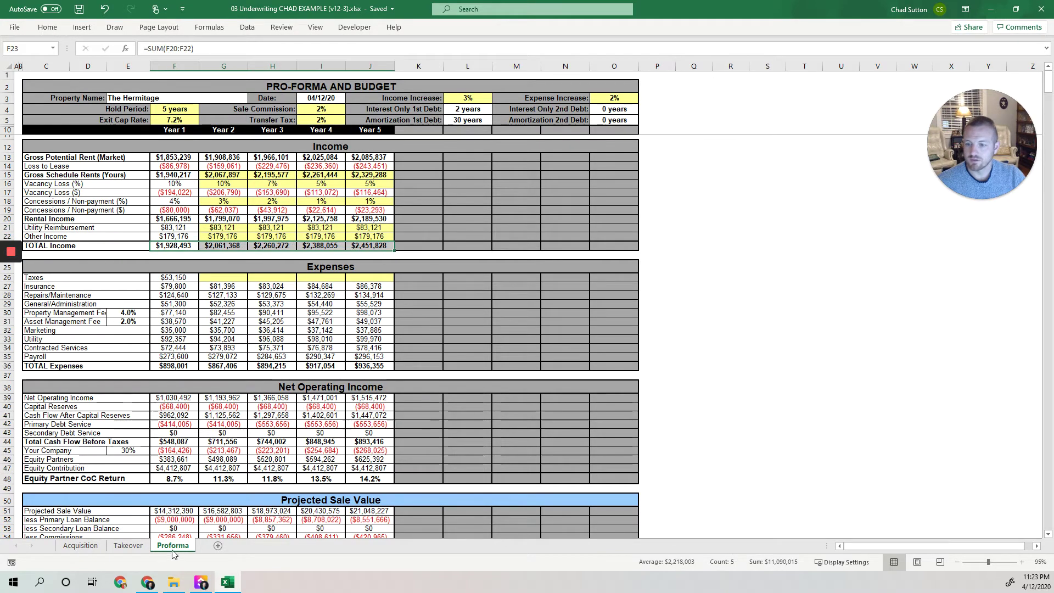
- Check the Takeover sheet's Acquisition Effective Gross Income in D19, then return to Proforma
{"action": "left_click", "coordinate": [133, 546]}
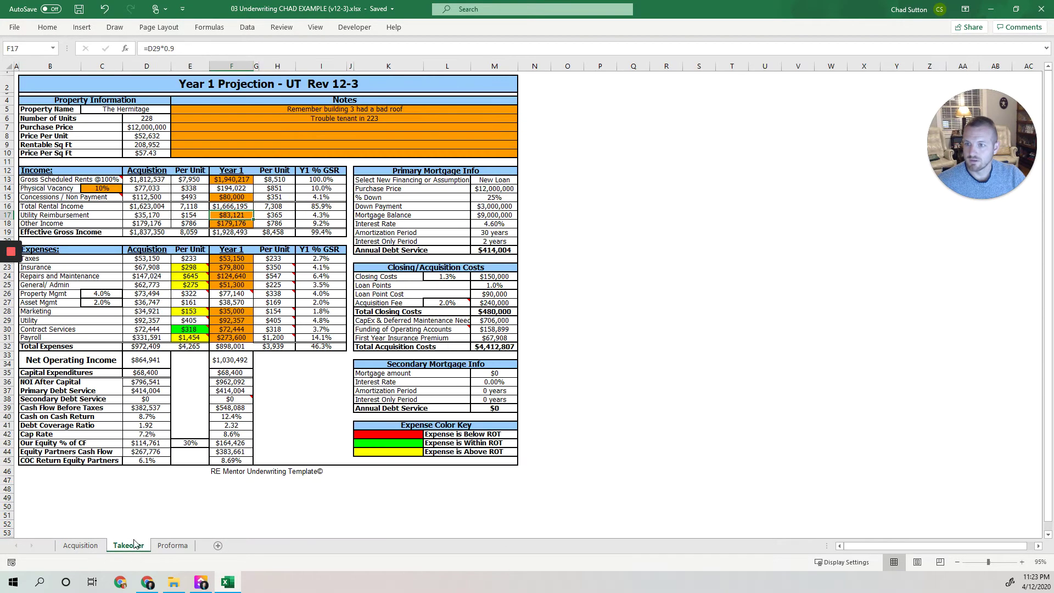
{"action": "left_click", "coordinate": [153, 231]}
{"action": "left_click", "coordinate": [173, 545]}
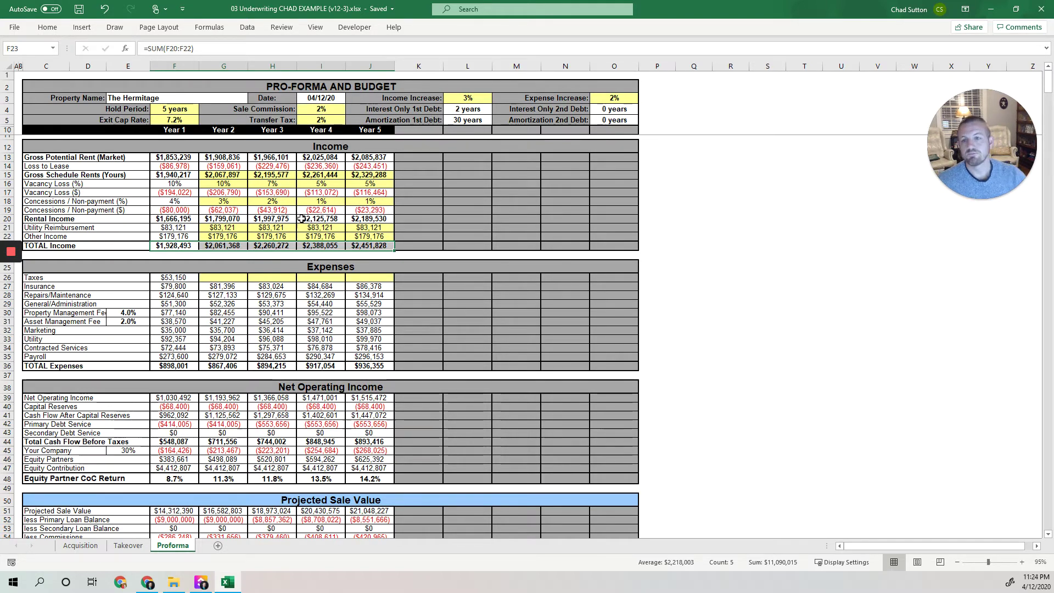
- Enter =F26 in Year 2 Taxes so it carries Year 1's $53,150
{"action": "left_click", "coordinate": [179, 278]}
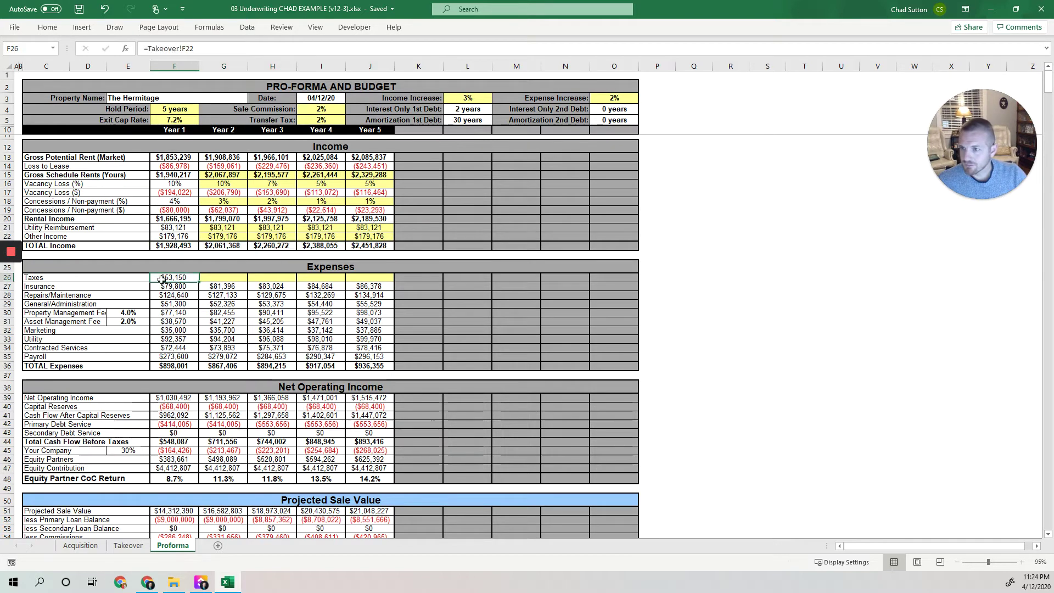
{"action": "left_click", "coordinate": [227, 278]}
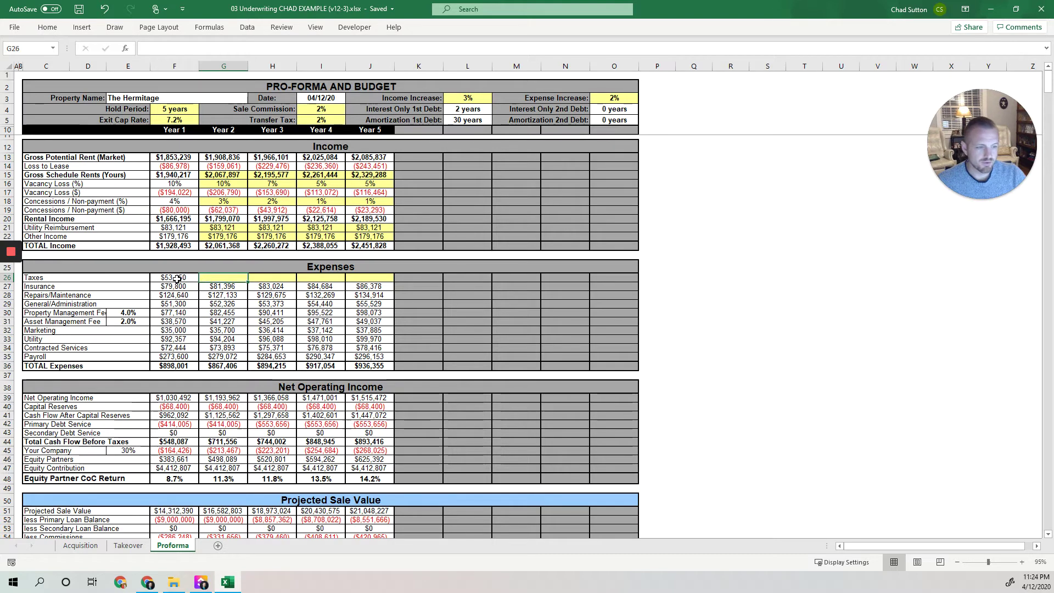
{"action": "left_click", "coordinate": [177, 278]}
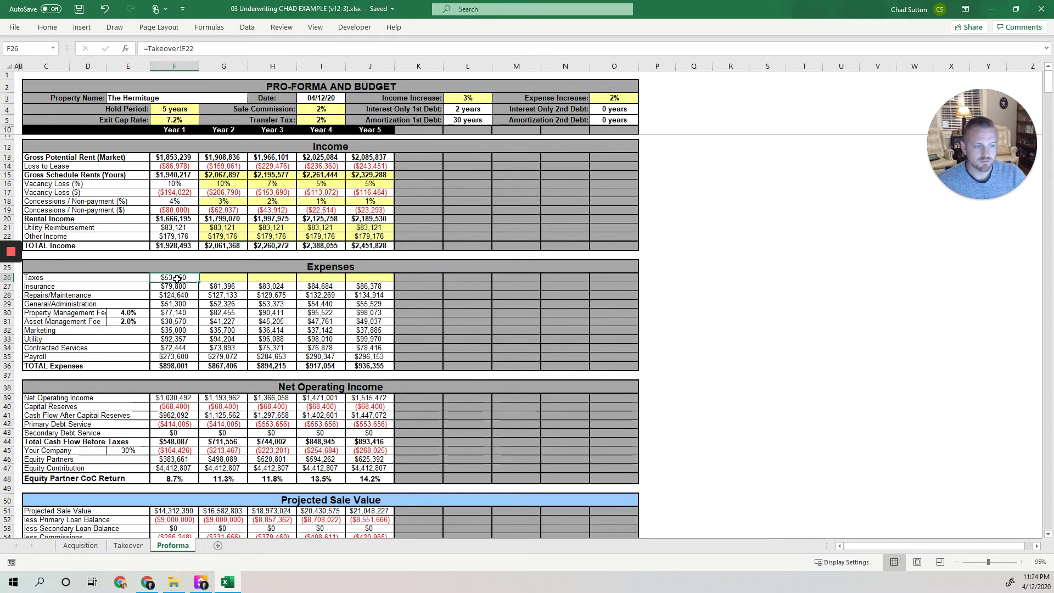
{"action": "left_click", "coordinate": [218, 278]}
{"action": "left_click", "coordinate": [255, 279]}
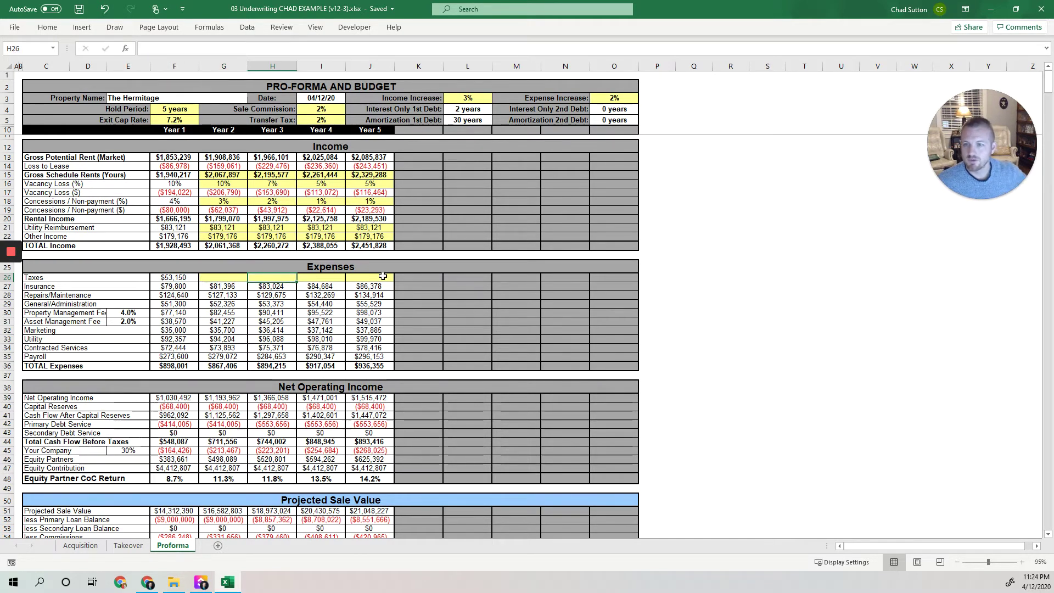
{"action": "key", "text": "Left"}
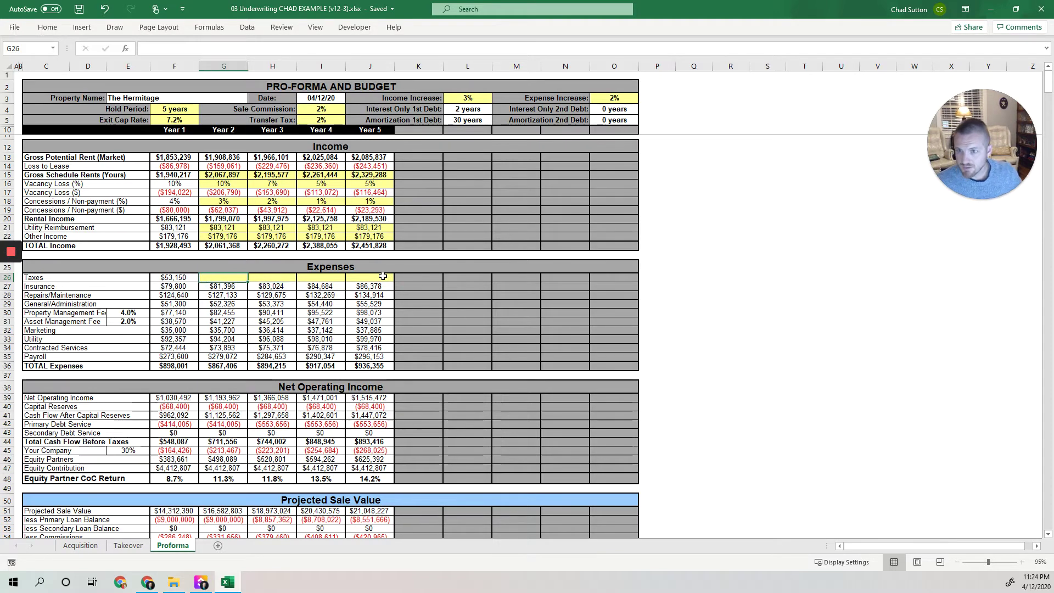
{"action": "type", "text": "="}
{"action": "key", "text": "Left"}
{"action": "key", "text": "Tab"}
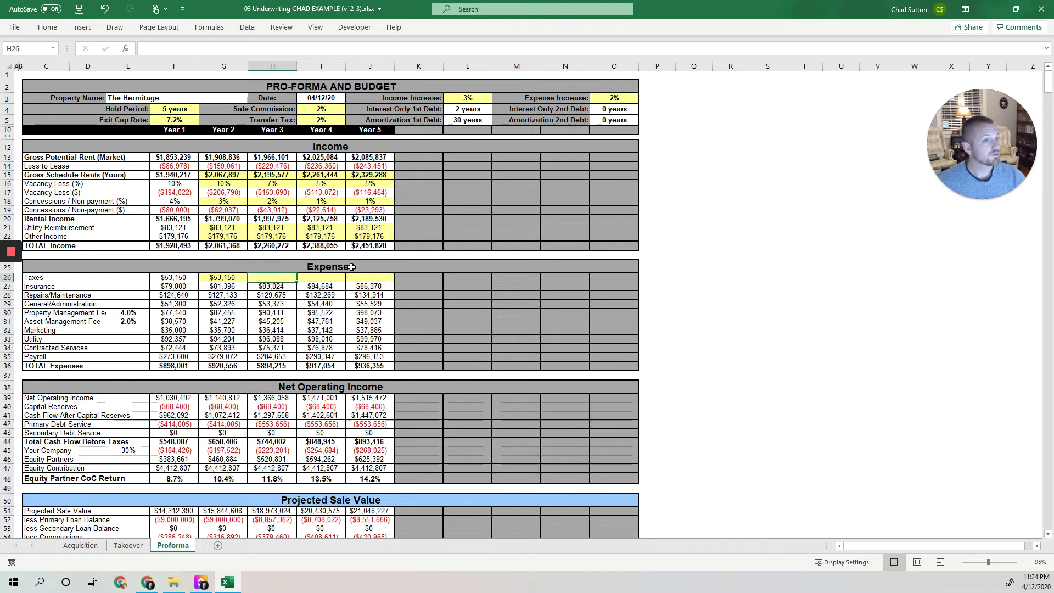
{"action": "left_click", "coordinate": [173, 582]}
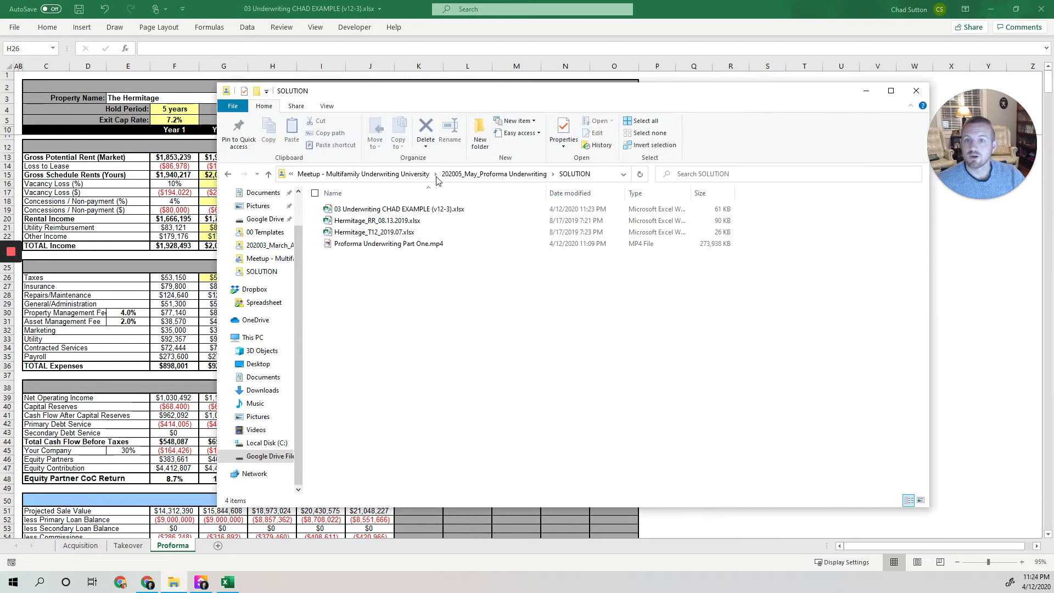
{"action": "left_click", "coordinate": [399, 176]}
{"action": "left_click", "coordinate": [348, 175]}
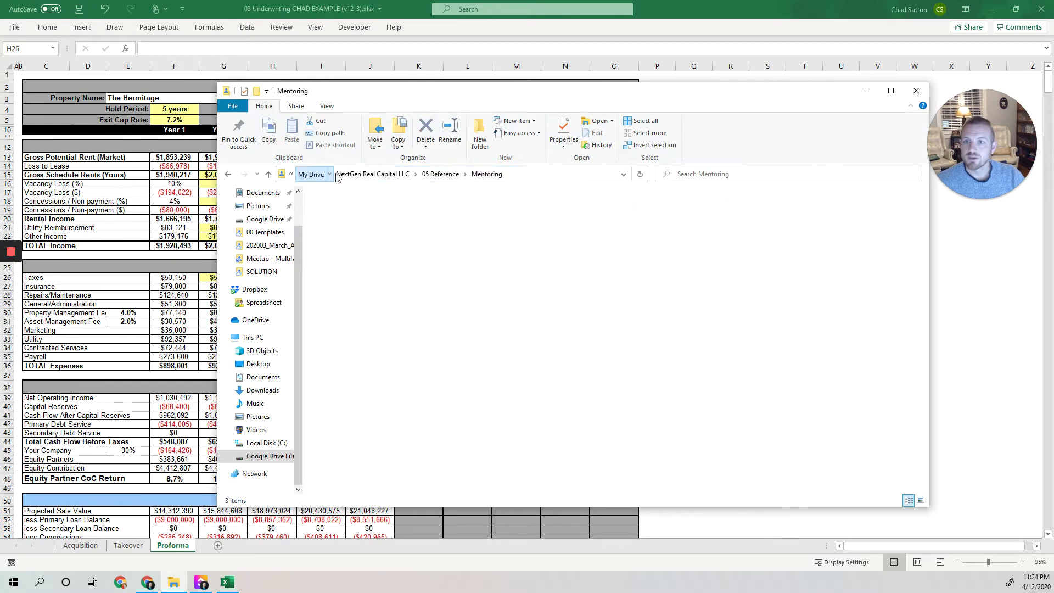
{"action": "left_click", "coordinate": [366, 176]}
{"action": "left_click", "coordinate": [368, 175]}
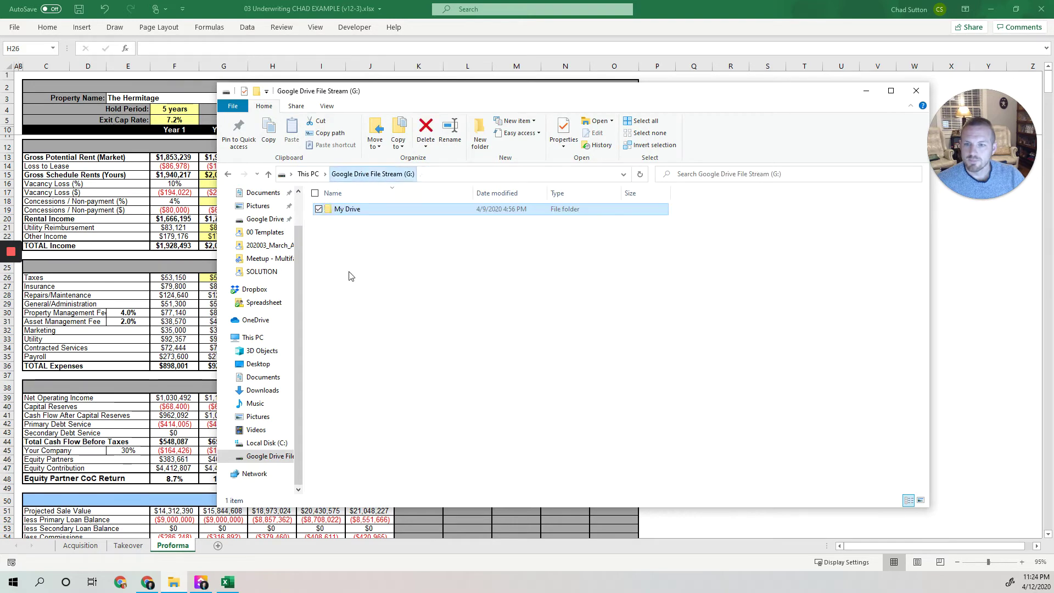
{"action": "double_click", "coordinate": [364, 210]}
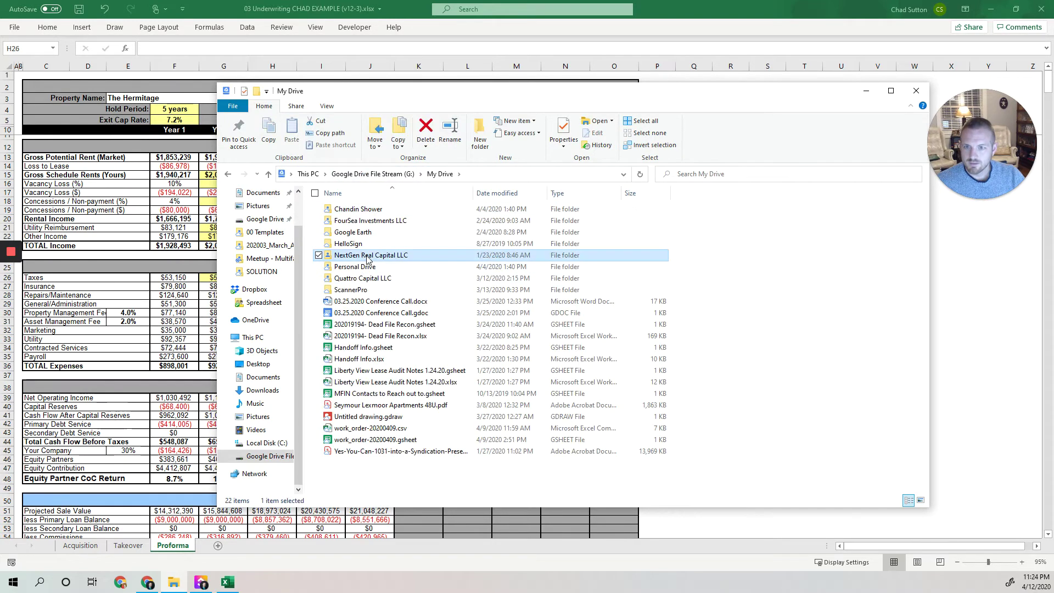
{"action": "double_click", "coordinate": [362, 255]}
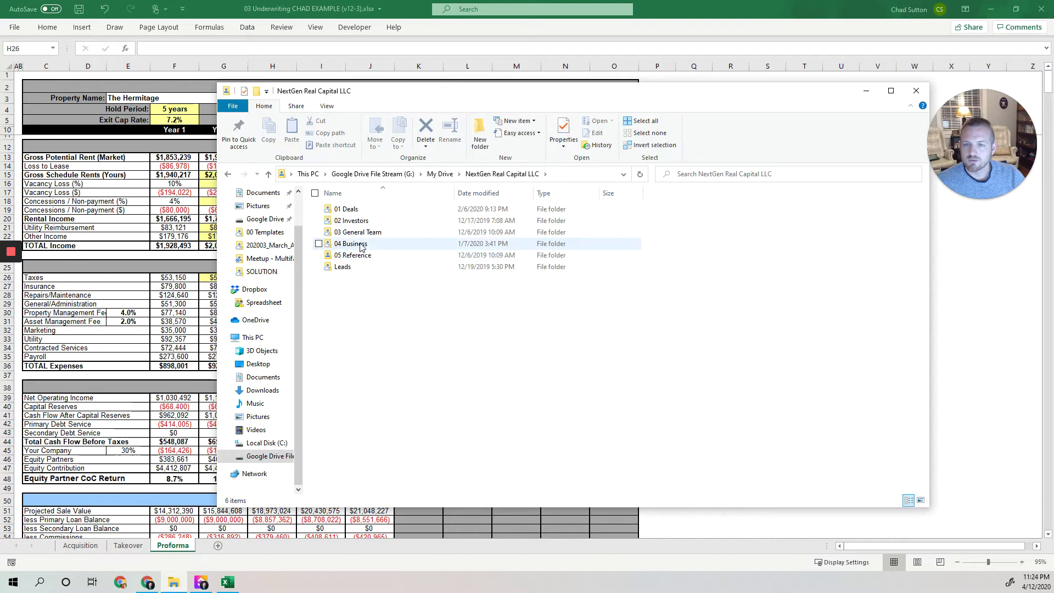
{"action": "double_click", "coordinate": [362, 209]}
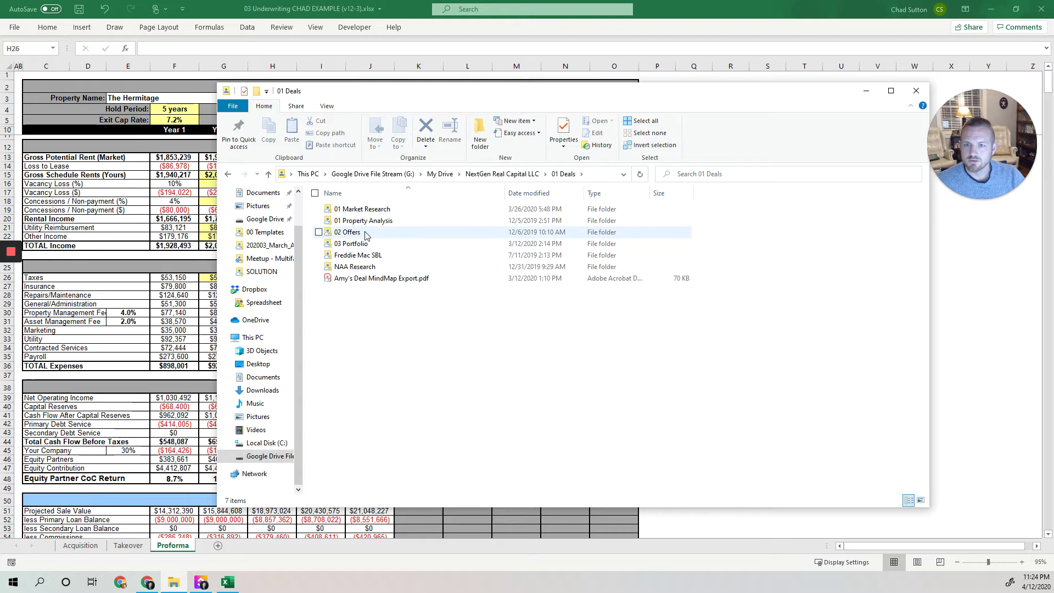
{"action": "left_click", "coordinate": [366, 234]}
{"action": "double_click", "coordinate": [366, 233]}
{"action": "double_click", "coordinate": [365, 222]}
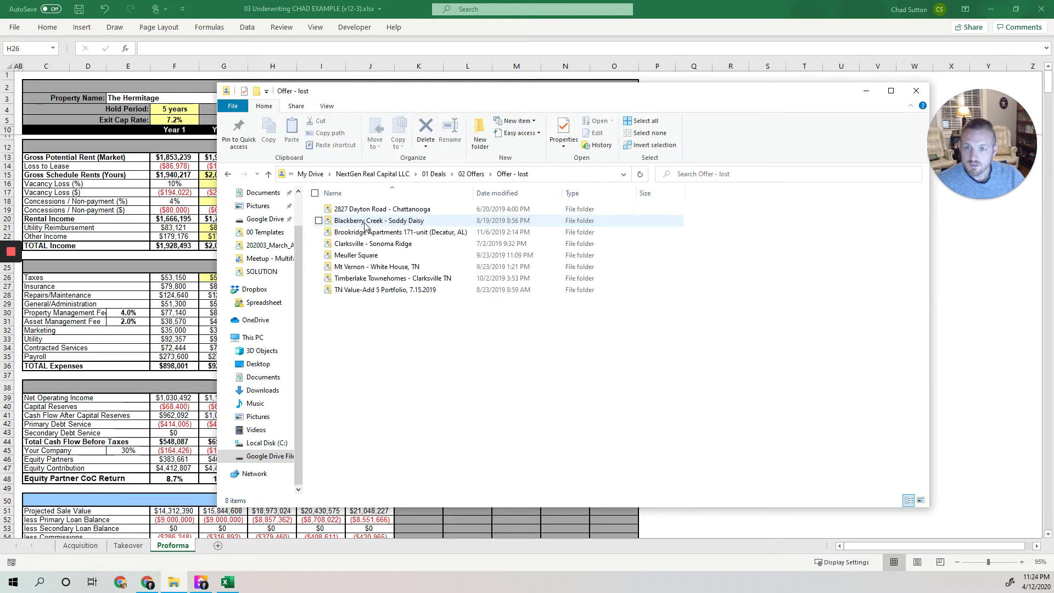
{"action": "double_click", "coordinate": [371, 291]}
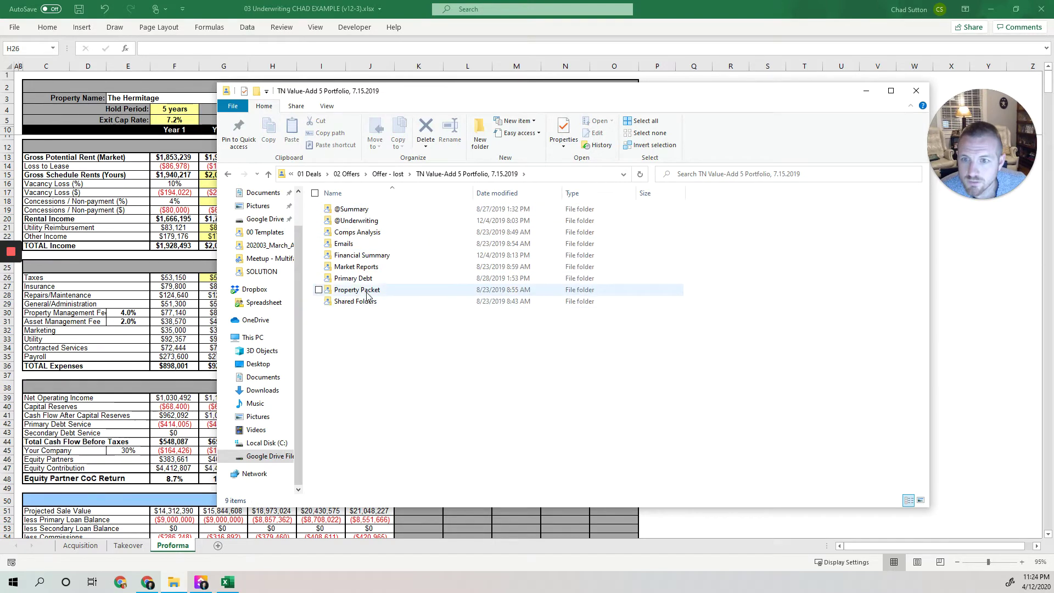
{"action": "double_click", "coordinate": [360, 221]}
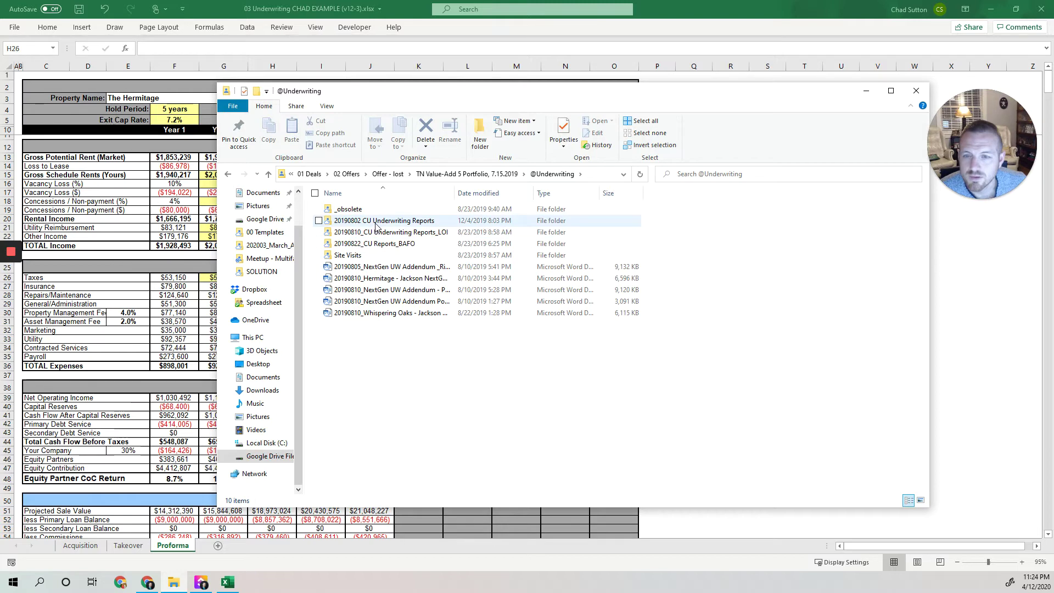
- Open the 20190822_CU Reports_BAFO folder and the Hermitage DealSummaryMain workbook
{"action": "key", "text": "alt+Left"}
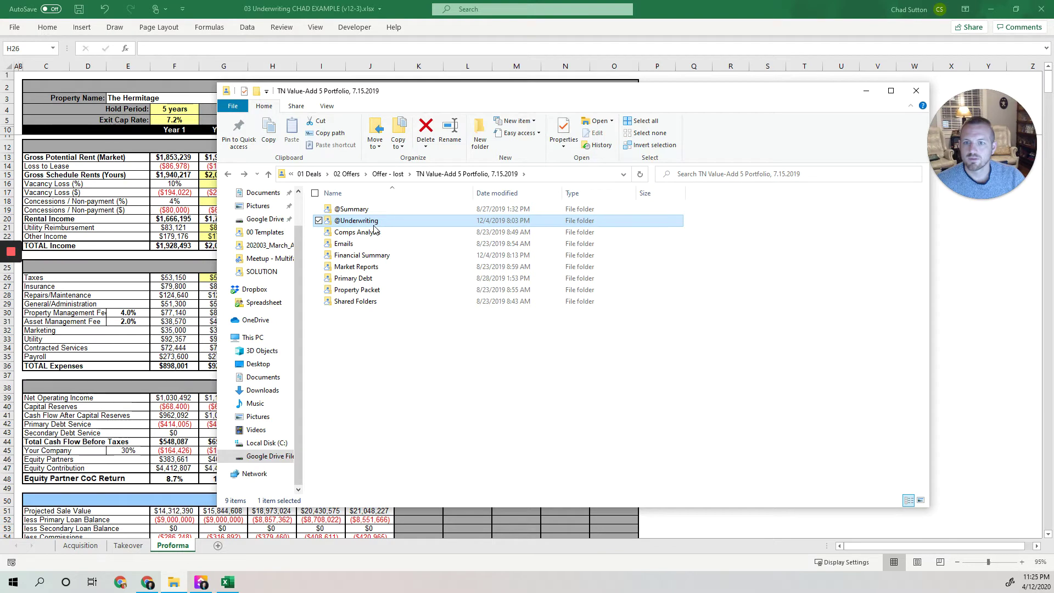
{"action": "double_click", "coordinate": [376, 222]}
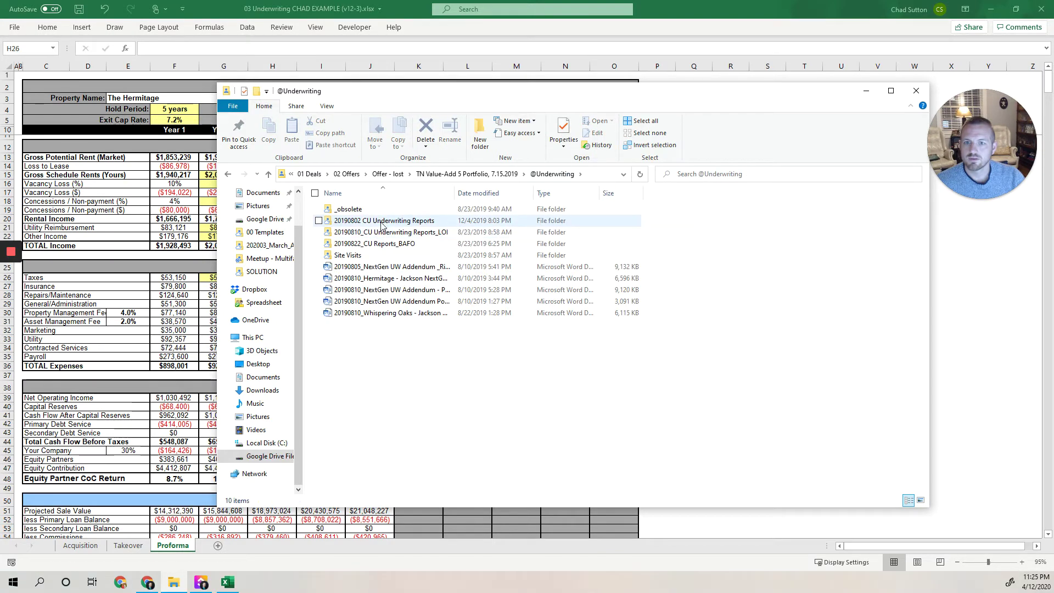
{"action": "double_click", "coordinate": [383, 222]}
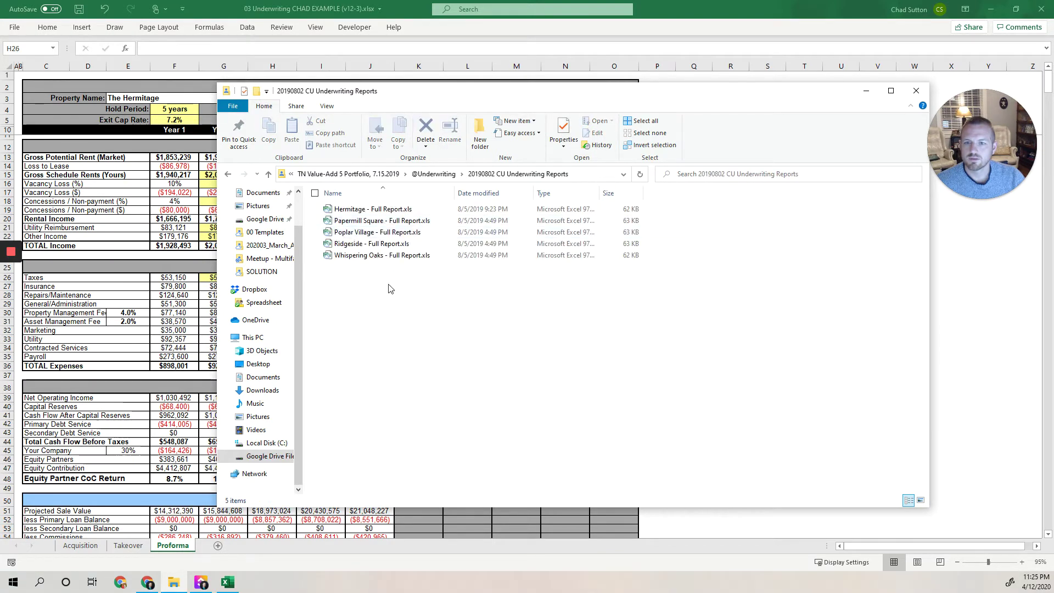
{"action": "key", "text": "alt+Left"}
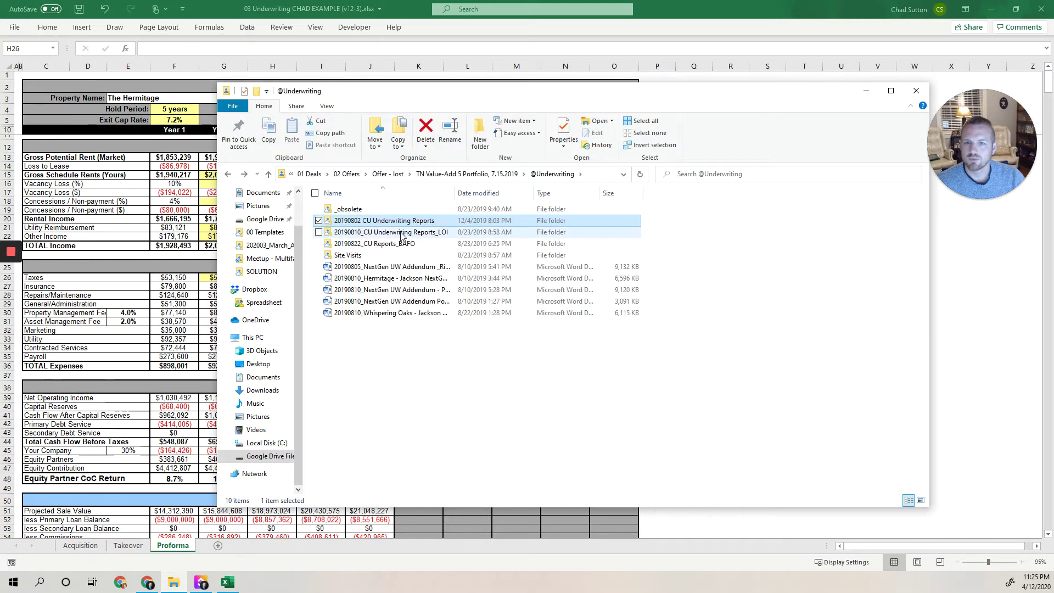
{"action": "left_click", "coordinate": [403, 248]}
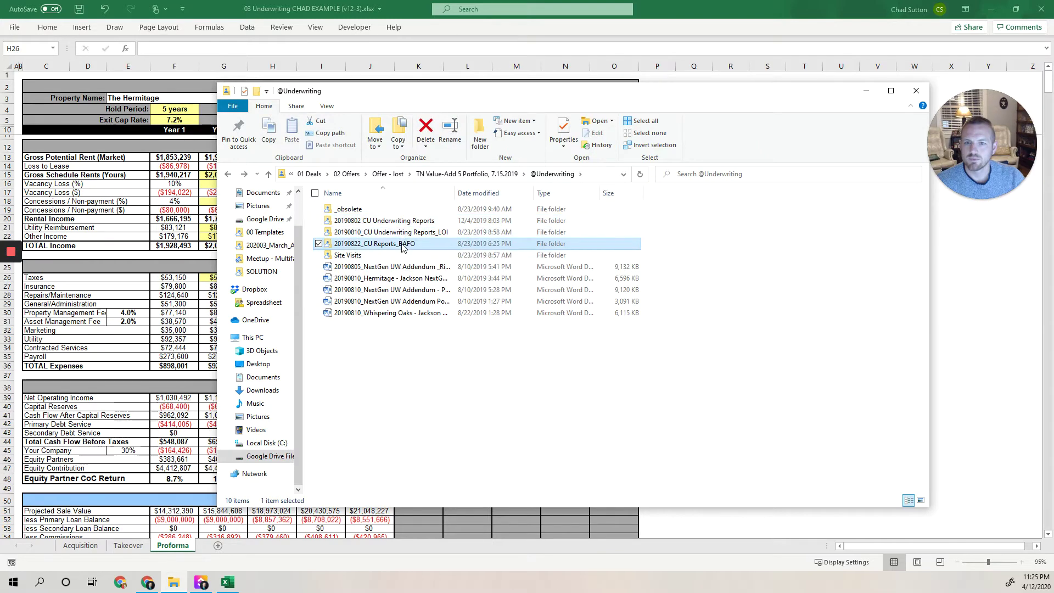
{"action": "double_click", "coordinate": [403, 245]}
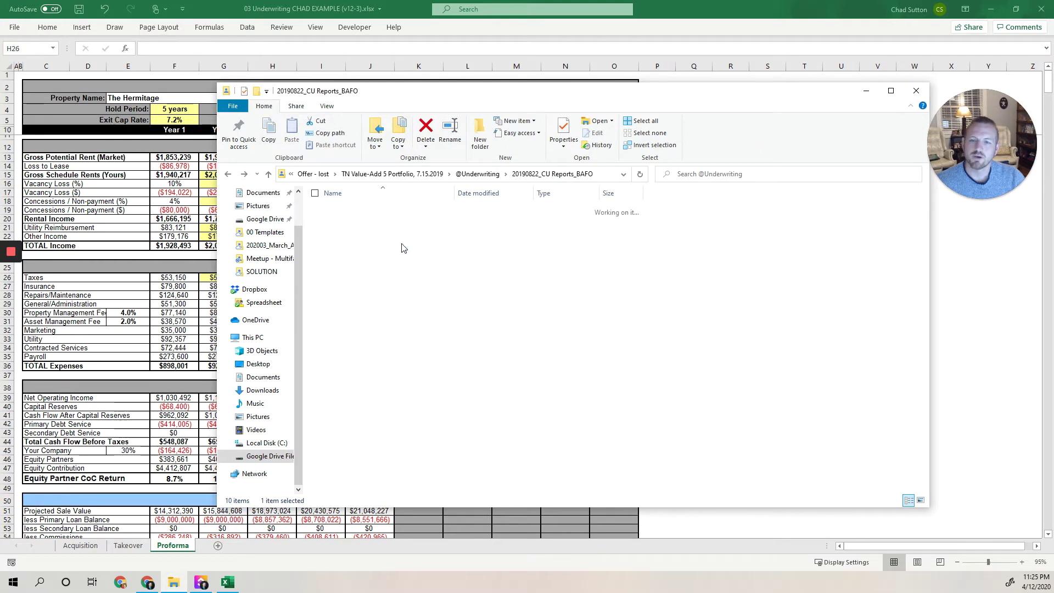
{"action": "double_click", "coordinate": [454, 194]}
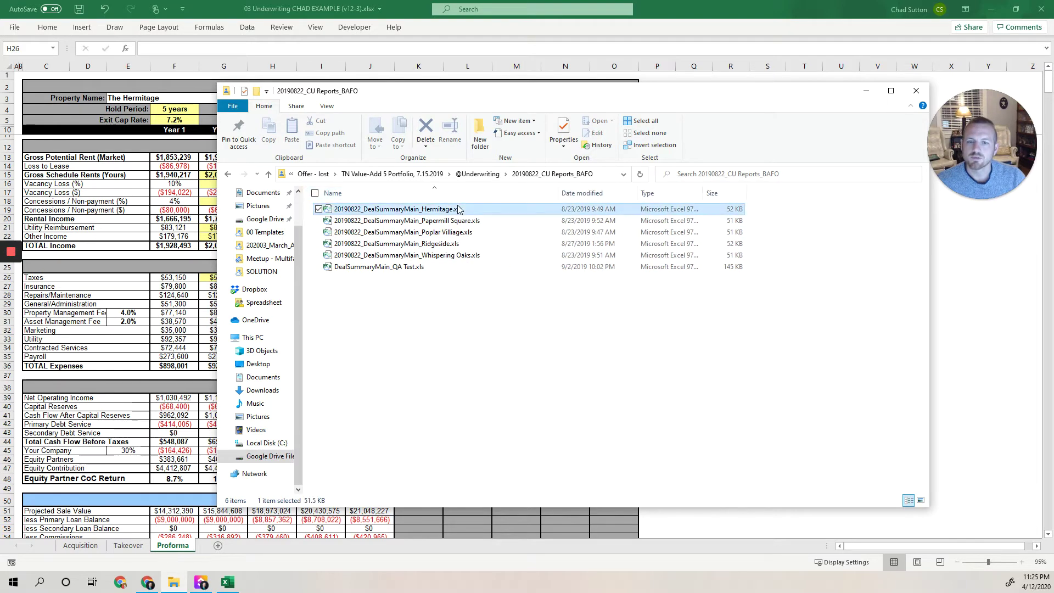
{"action": "key", "text": "alt+Tab"}
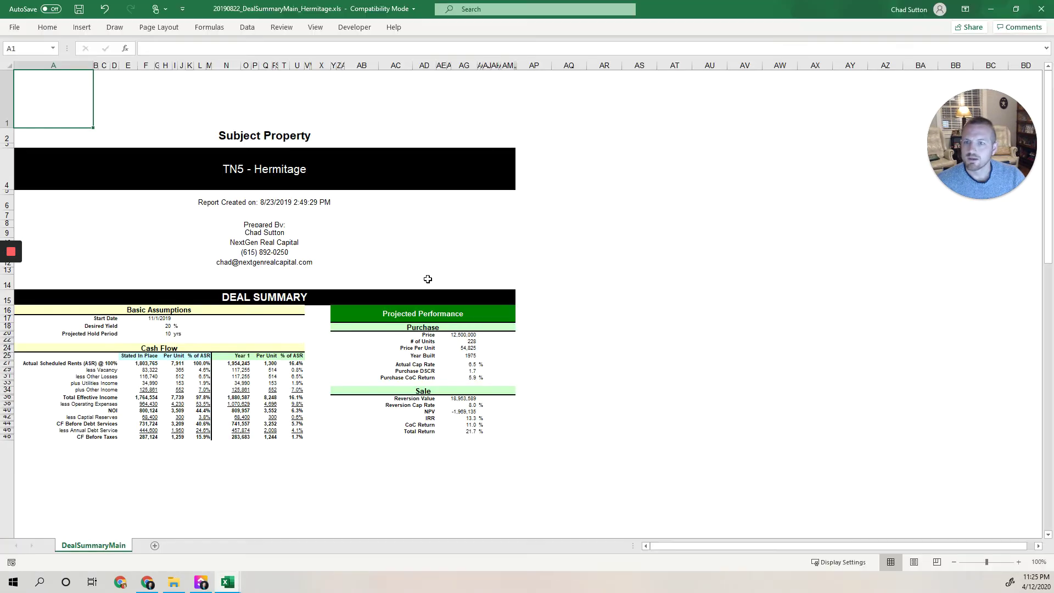
- Check the 12,500,000 purchase price and scroll down to the Cash Flow table
{"action": "left_click", "coordinate": [451, 336]}
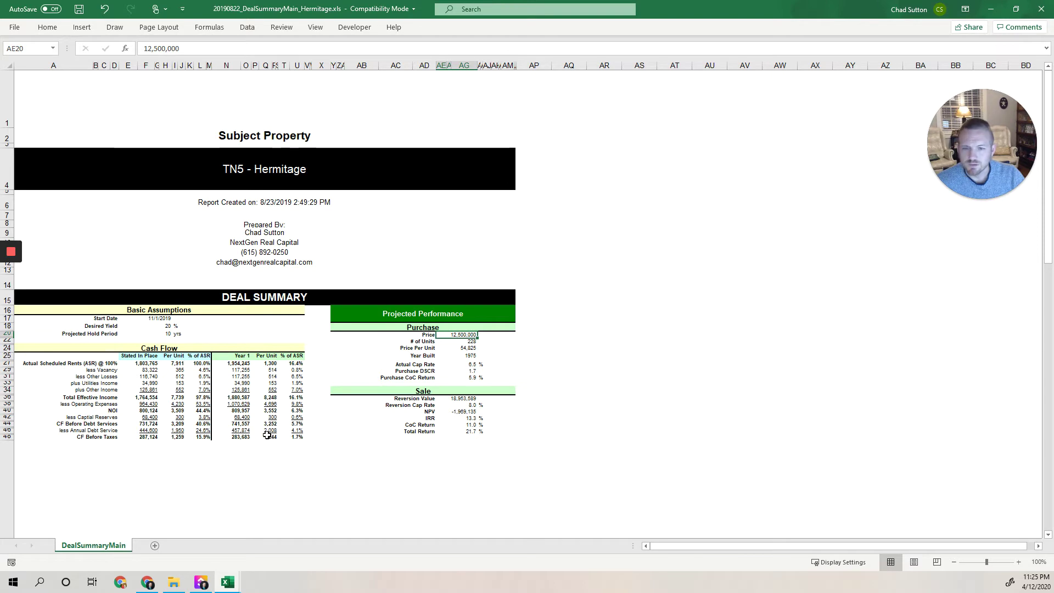
{"action": "scroll", "coordinate": [272, 431], "scroll_direction": "down", "scroll_amount": 17}
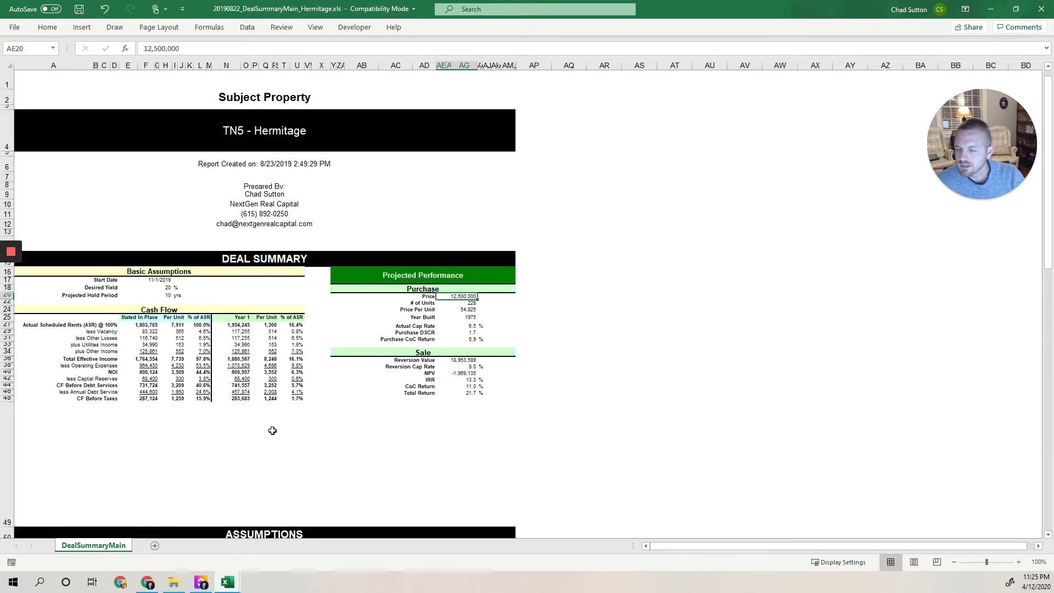
{"action": "scroll", "coordinate": [272, 431], "scroll_direction": "down", "scroll_amount": 4}
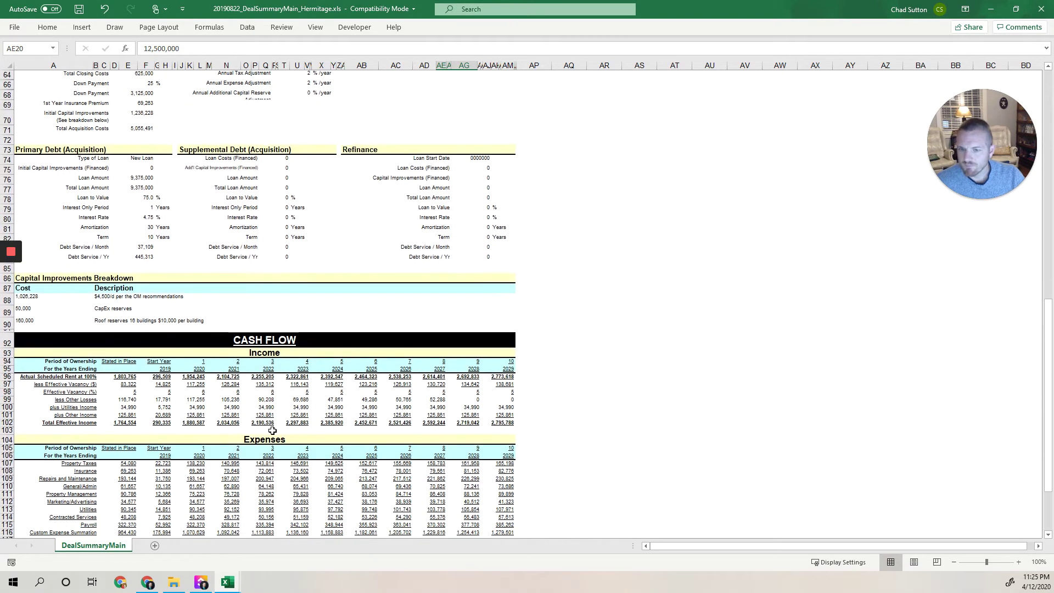
{"action": "scroll", "coordinate": [262, 417], "scroll_direction": "up", "scroll_amount": 3, "text": "ctrl"}
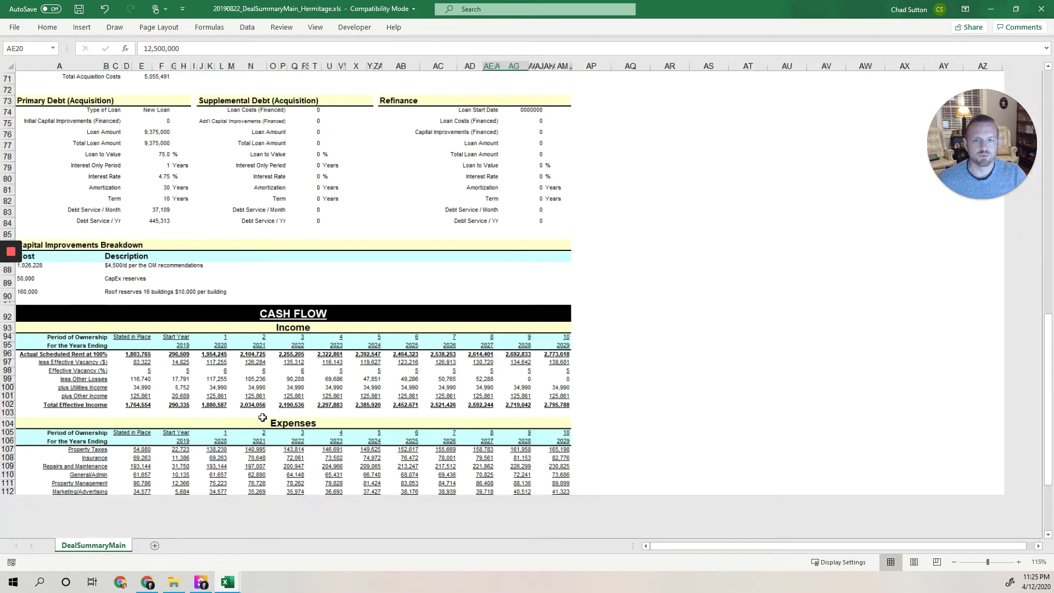
{"action": "scroll", "coordinate": [262, 417], "scroll_direction": "up", "scroll_amount": 20}
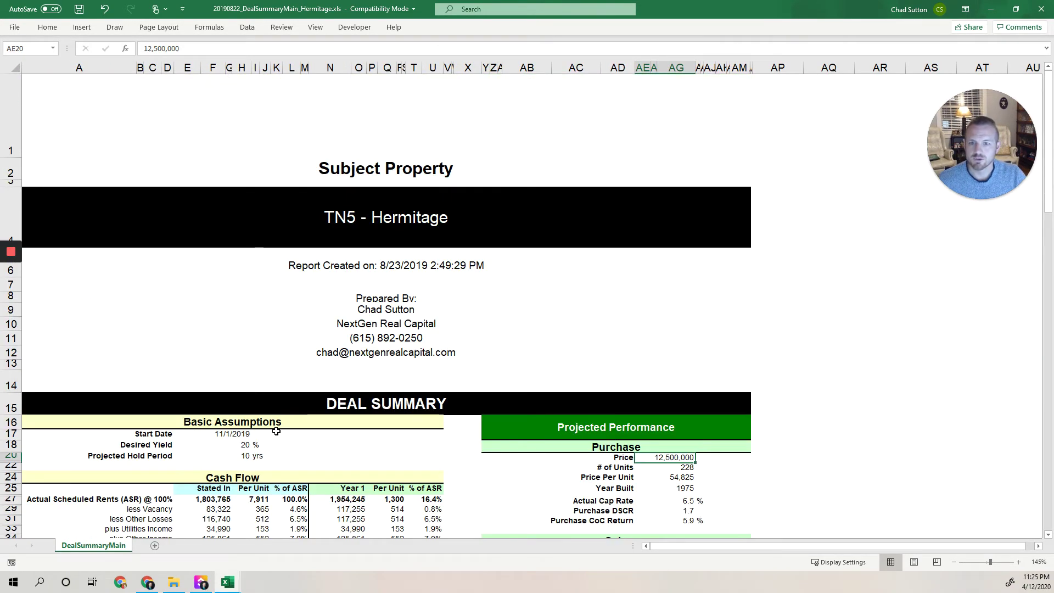
{"action": "scroll", "coordinate": [276, 431], "scroll_direction": "down", "scroll_amount": 18}
{"action": "scroll", "coordinate": [276, 430], "scroll_direction": "down", "scroll_amount": 10}
{"action": "scroll", "coordinate": [276, 430], "scroll_direction": "down", "scroll_amount": 1}
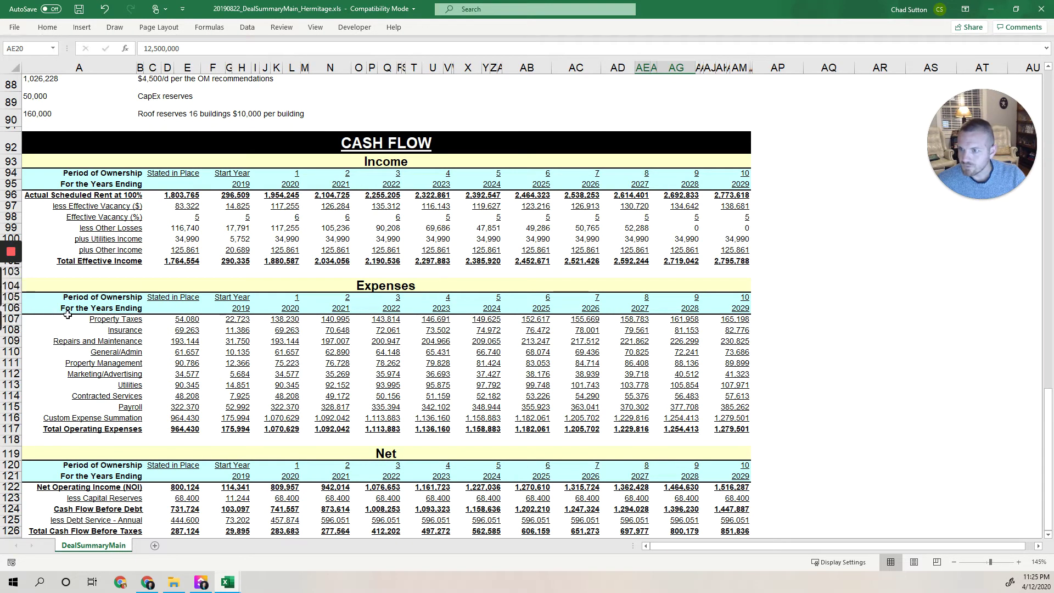
- Select the Property Taxes row, from 138,230 in 2020 across every projected year
{"action": "left_click", "coordinate": [83, 321]}
{"action": "left_click_drag", "start_coordinate": [83, 321], "coordinate": [287, 319]}
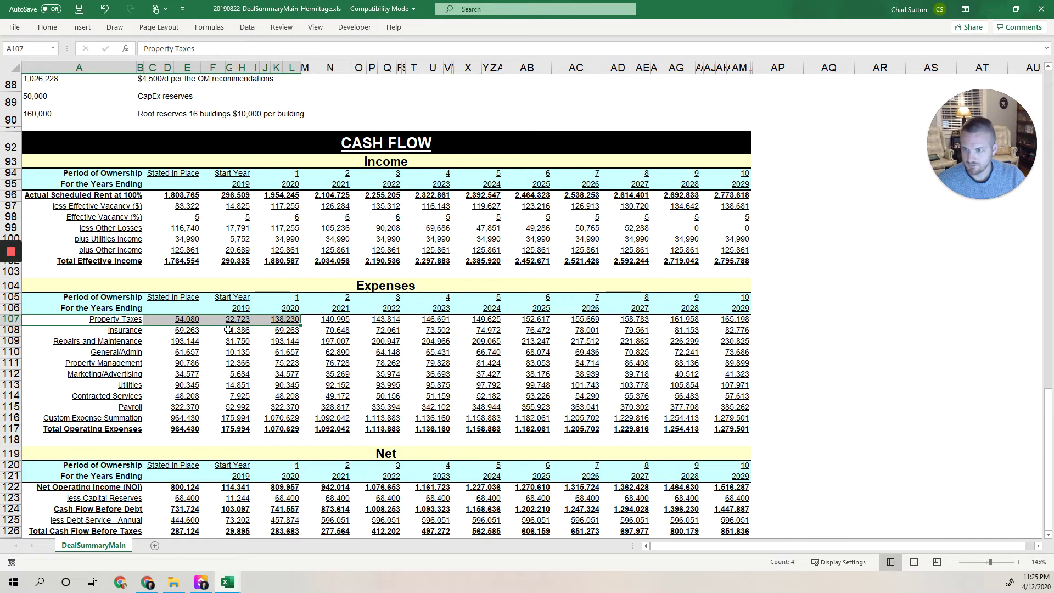
{"action": "left_click", "coordinate": [290, 319]}
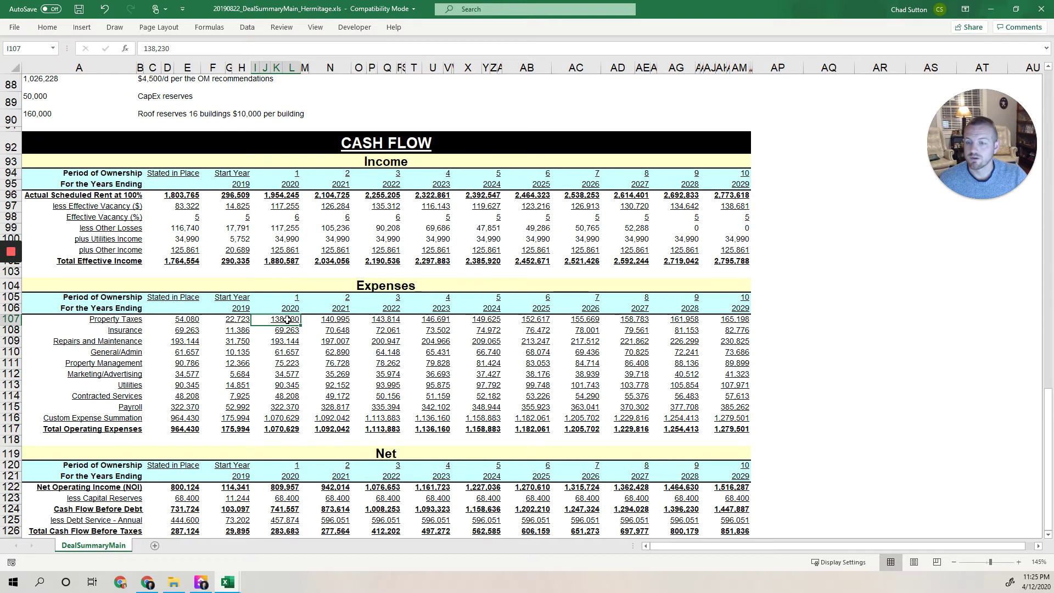
{"action": "left_click_drag", "start_coordinate": [287, 319], "coordinate": [747, 321]}
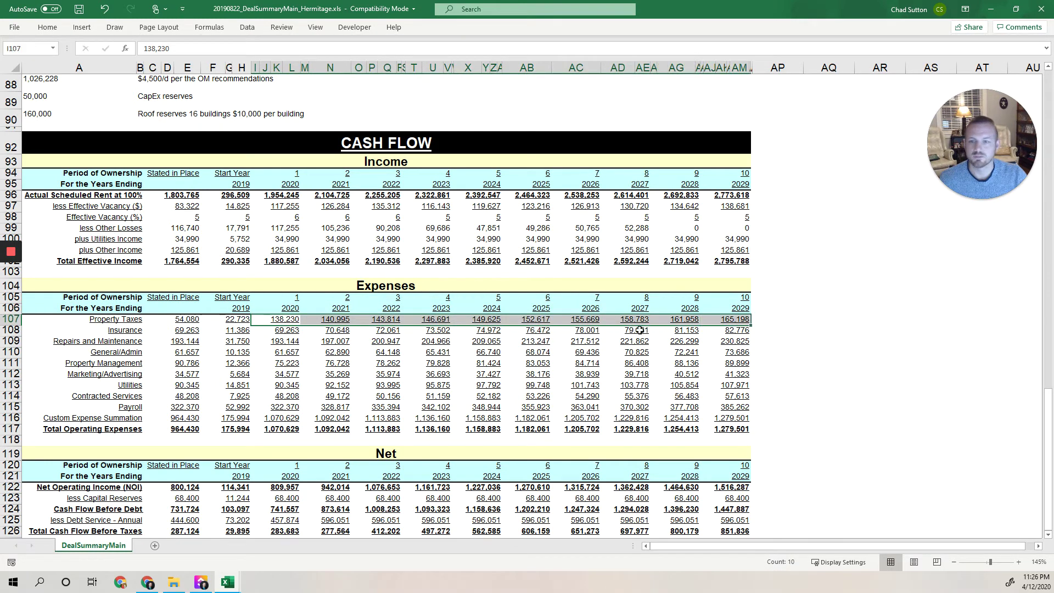
- Minimize the deal summary and open 20190810 Hermitage - Financials.xlsx from the Financial Summary folder
{"action": "left_click", "coordinate": [991, 13]}
{"action": "left_click", "coordinate": [173, 581]}
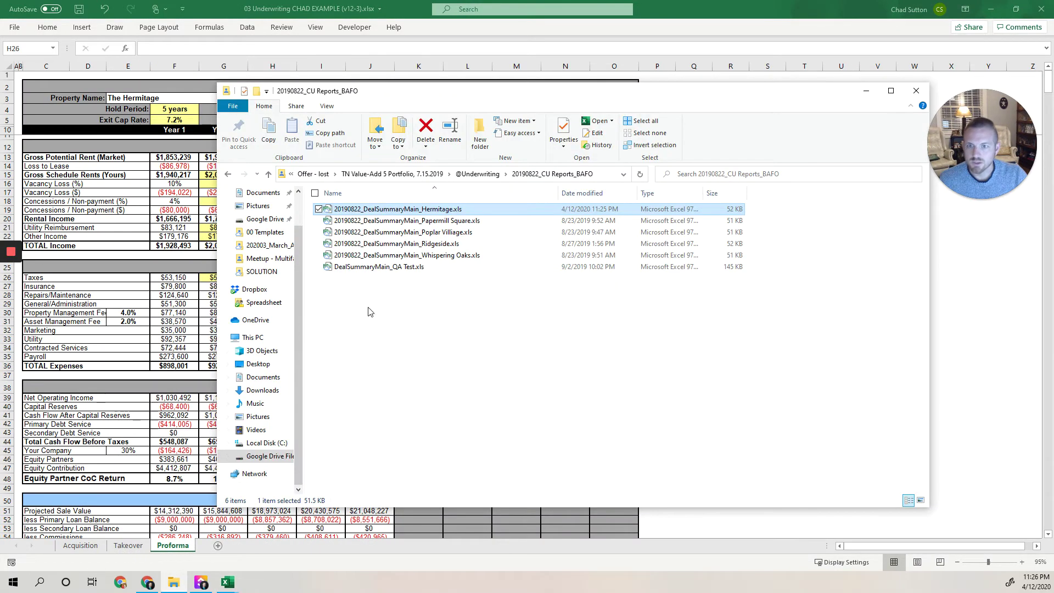
{"action": "key", "text": "alt+Up"}
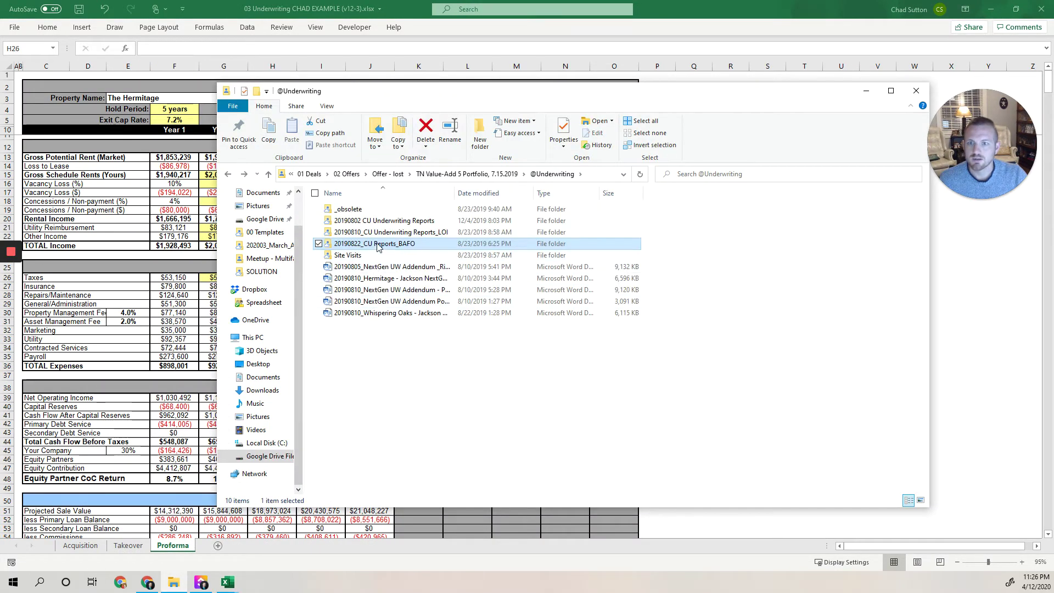
{"action": "key", "text": "alt+Up"}
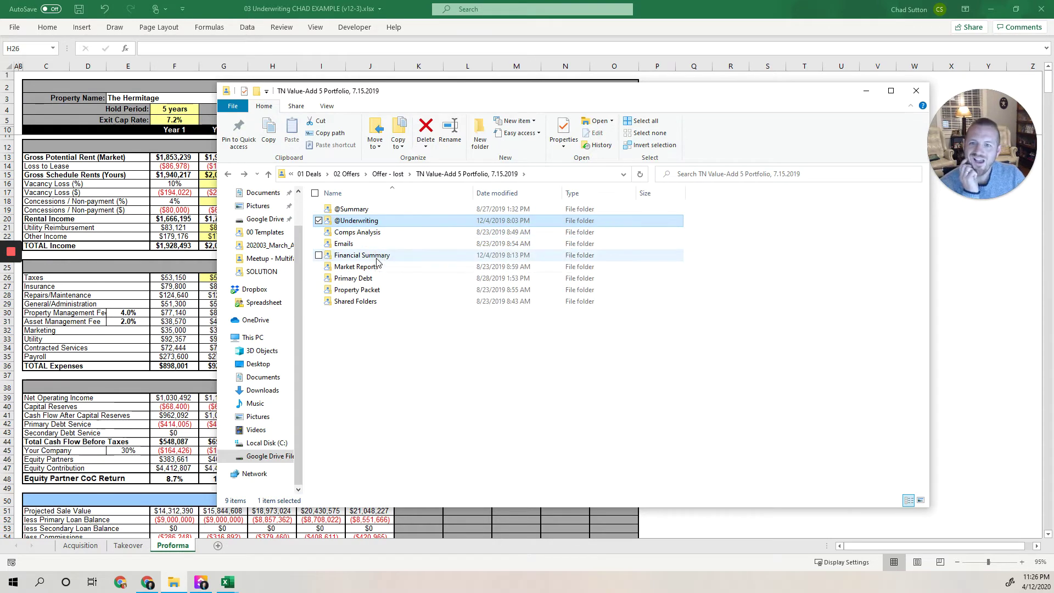
{"action": "double_click", "coordinate": [376, 255]}
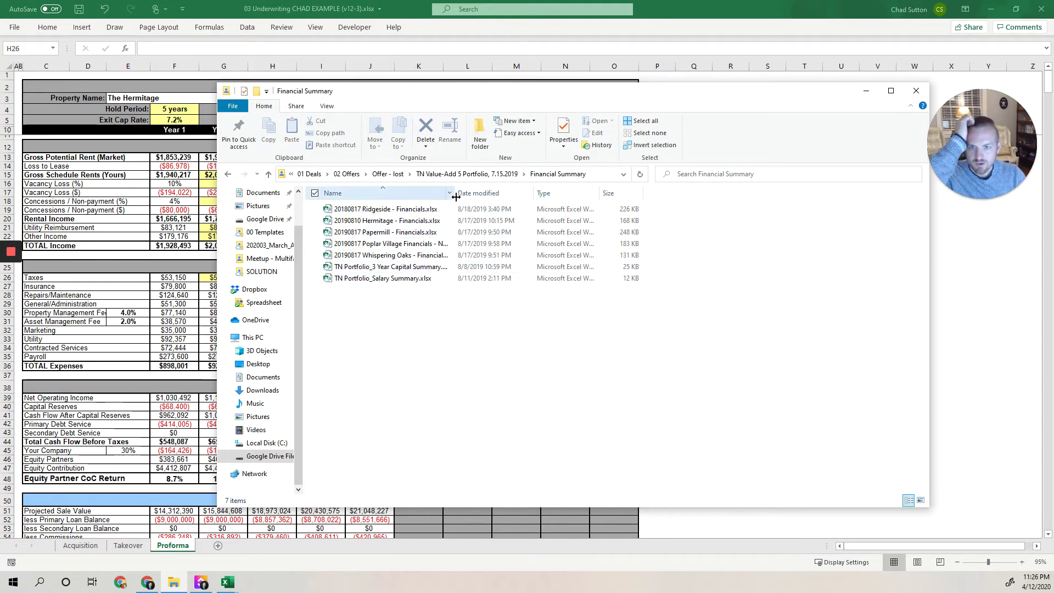
{"action": "left_click_drag", "start_coordinate": [454, 192], "coordinate": [531, 192]}
{"action": "double_click", "coordinate": [406, 221]}
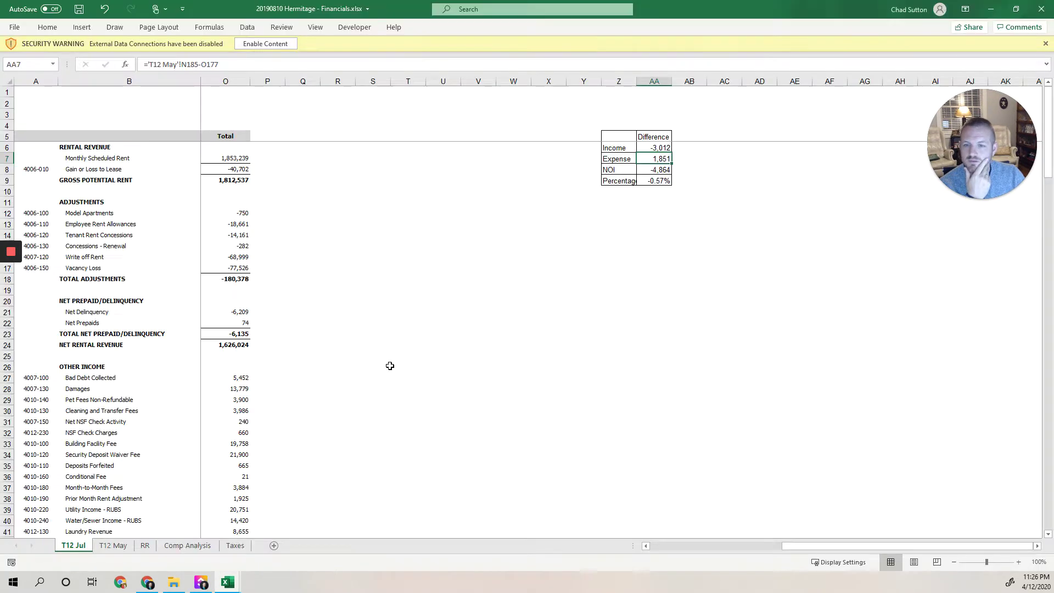
- Compare the $148,028 2023 tax on the Taxes sheet with earlier years, then close the financials workbook
{"action": "left_click", "coordinate": [235, 546]}
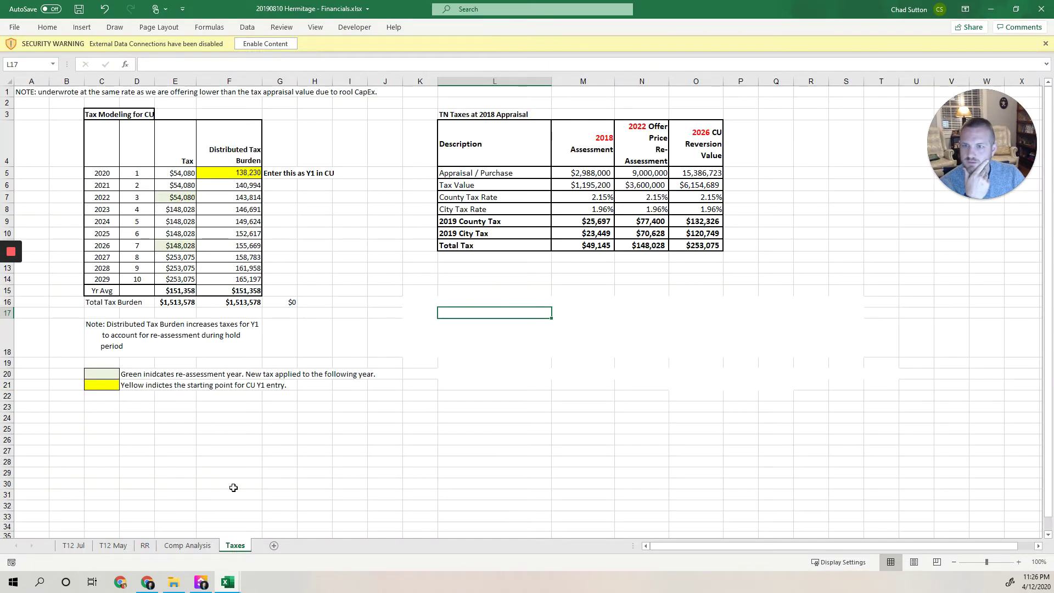
{"action": "left_click", "coordinate": [183, 209]}
{"action": "left_click_drag", "start_coordinate": [183, 171], "coordinate": [186, 202]}
{"action": "left_click", "coordinate": [186, 209]}
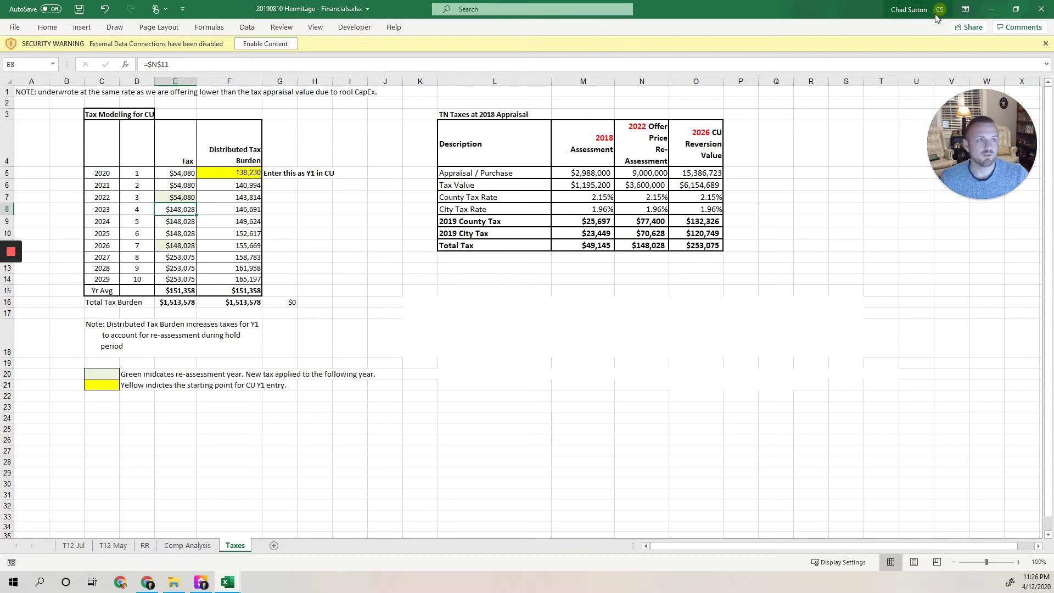
{"action": "left_click", "coordinate": [1041, 8]}
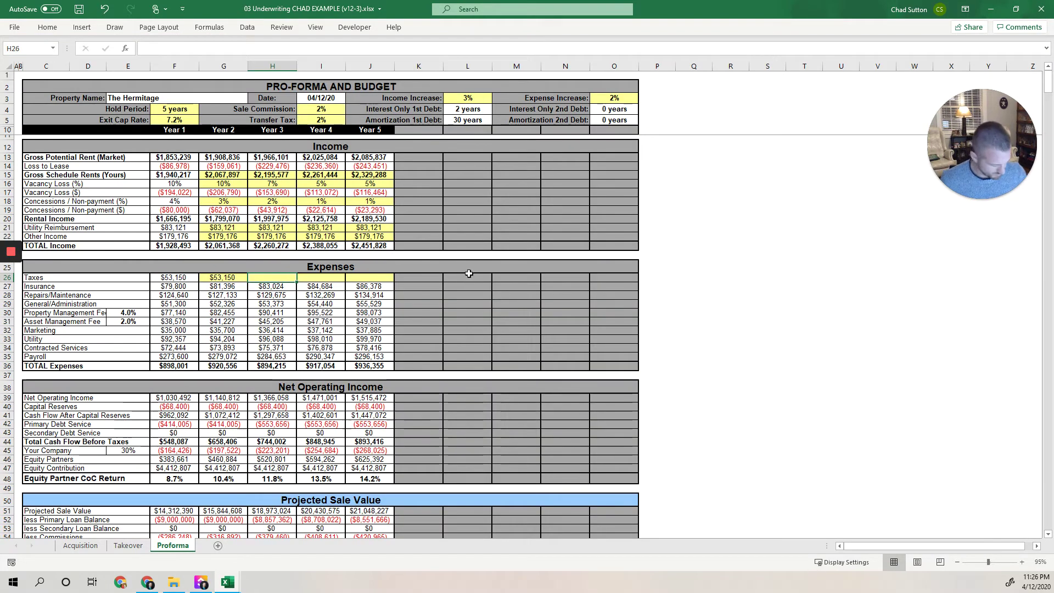
- Enter 148028 as Year 3 taxes, link Years 4–5 to it, and close the DealSummary workbook
{"action": "type", "text": "148028"}
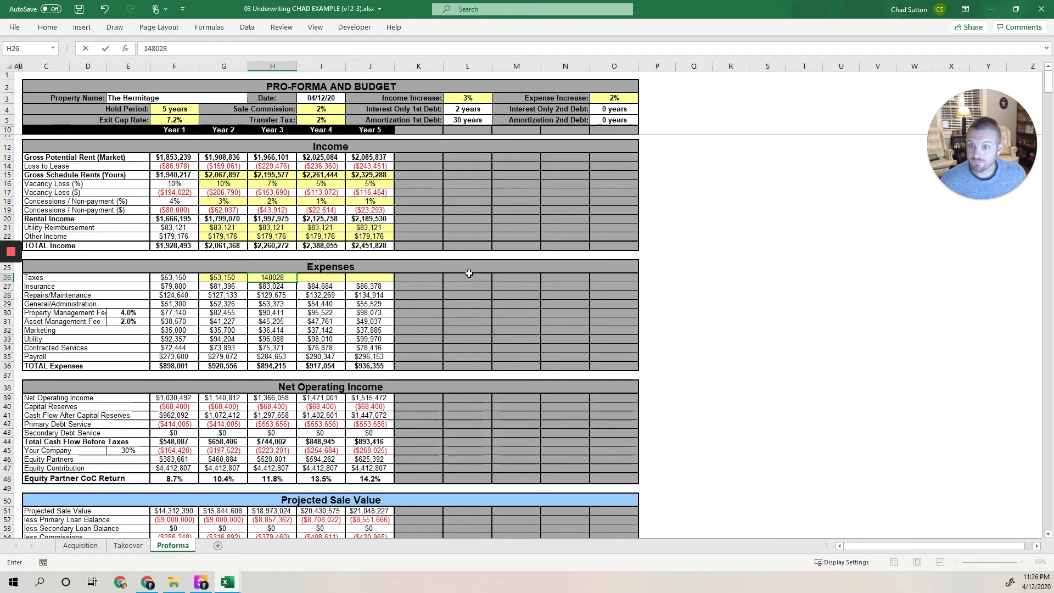
{"action": "key", "text": "Tab"}
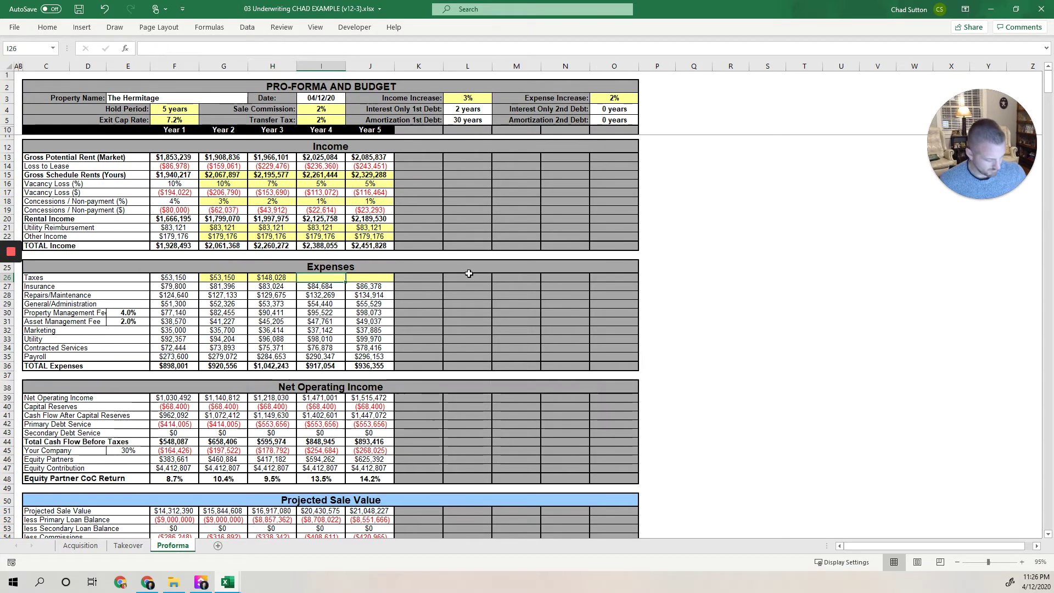
{"action": "type", "text": "="}
{"action": "key", "text": "Left"}
{"action": "key", "text": "Tab"}
{"action": "type", "text": "="}
{"action": "key", "text": "Left"}
{"action": "key", "text": "Return"}
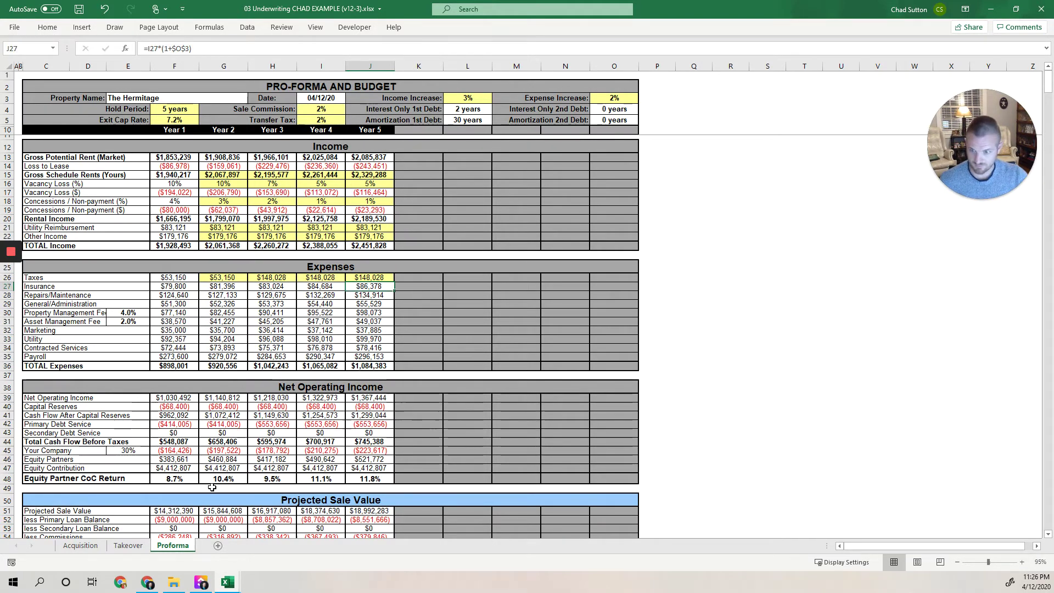
{"action": "mouse_move", "coordinate": [228, 581]}
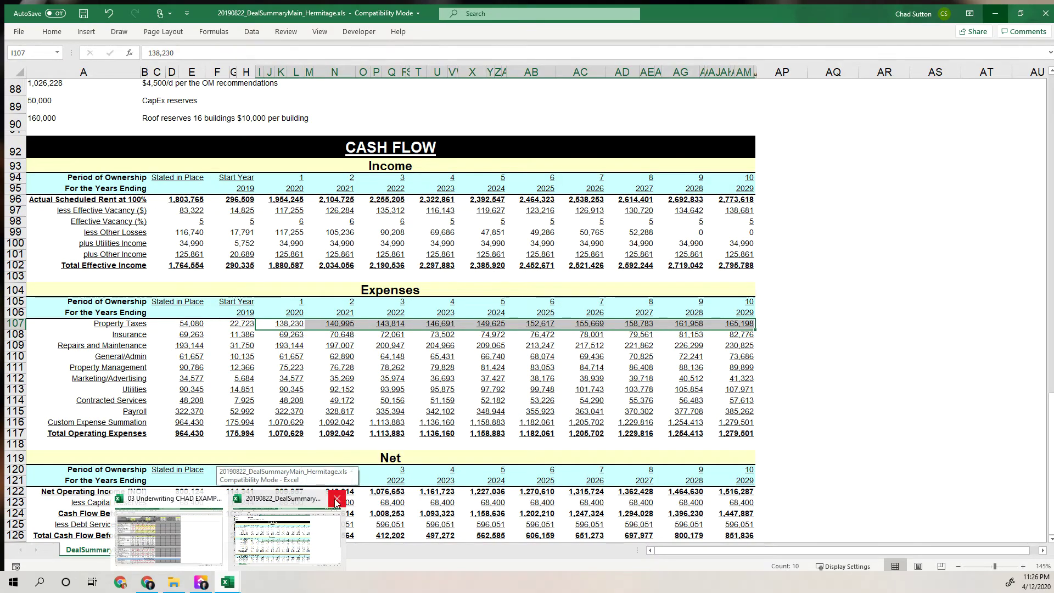
{"action": "left_click", "coordinate": [336, 498]}
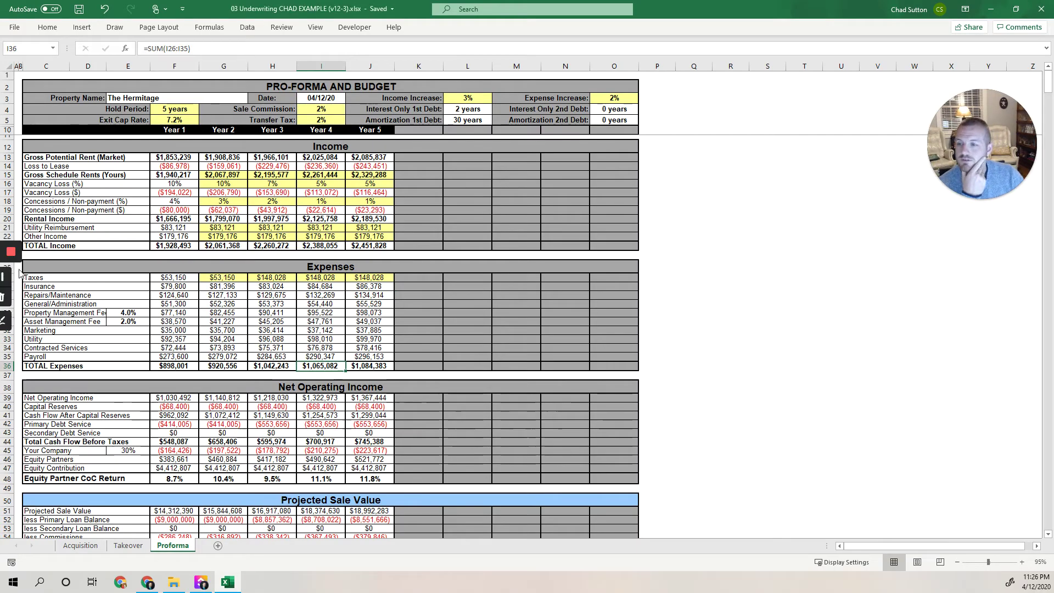
{"action": "left_click", "coordinate": [82, 278]}
{"action": "left_click_drag", "start_coordinate": [82, 278], "coordinate": [372, 279]}
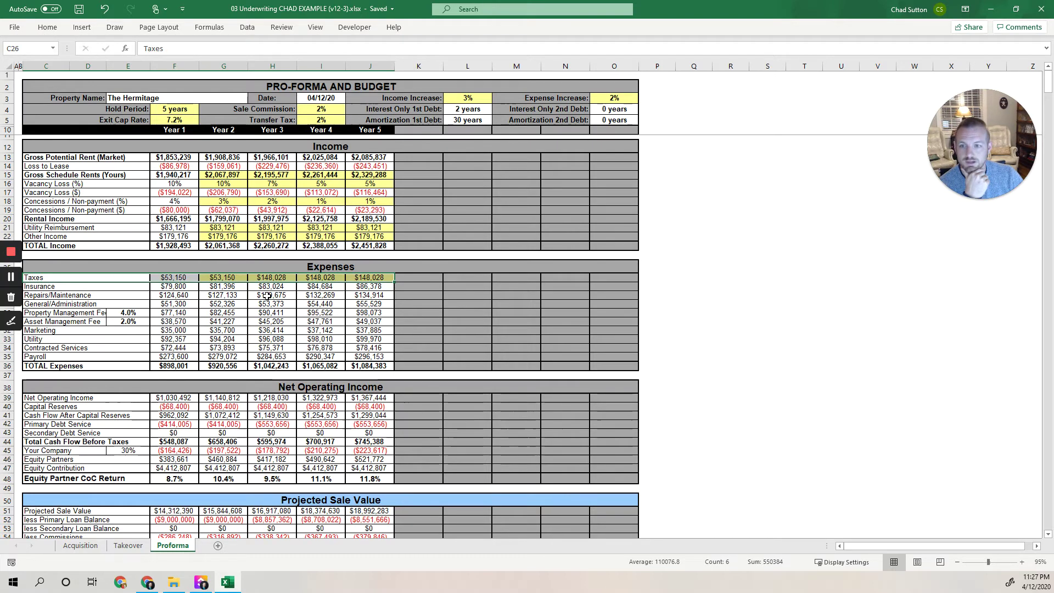
{"action": "left_click", "coordinate": [315, 311]}
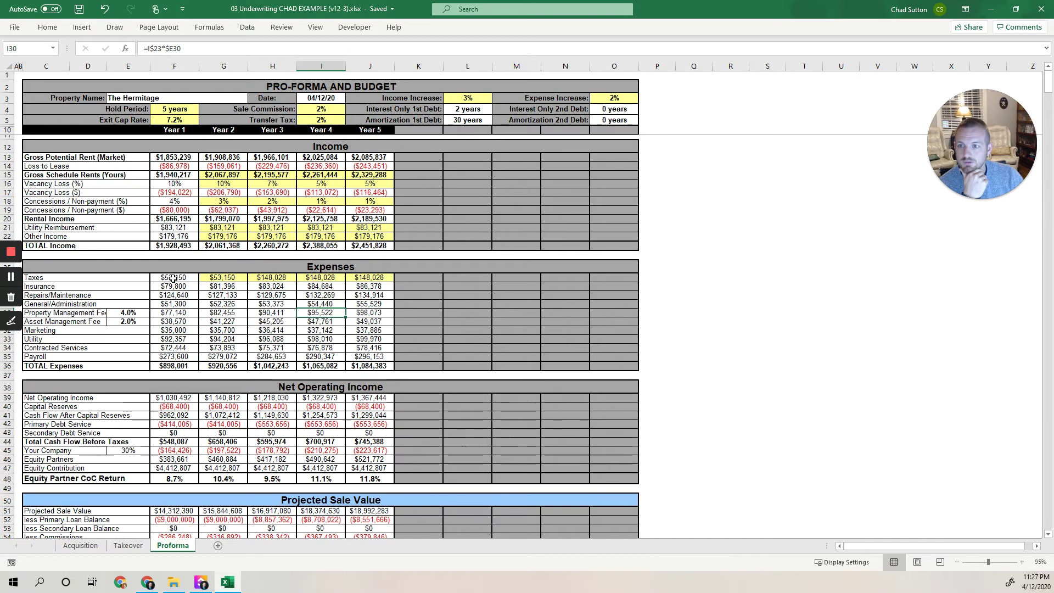
{"action": "left_click_drag", "start_coordinate": [173, 278], "coordinate": [369, 278]}
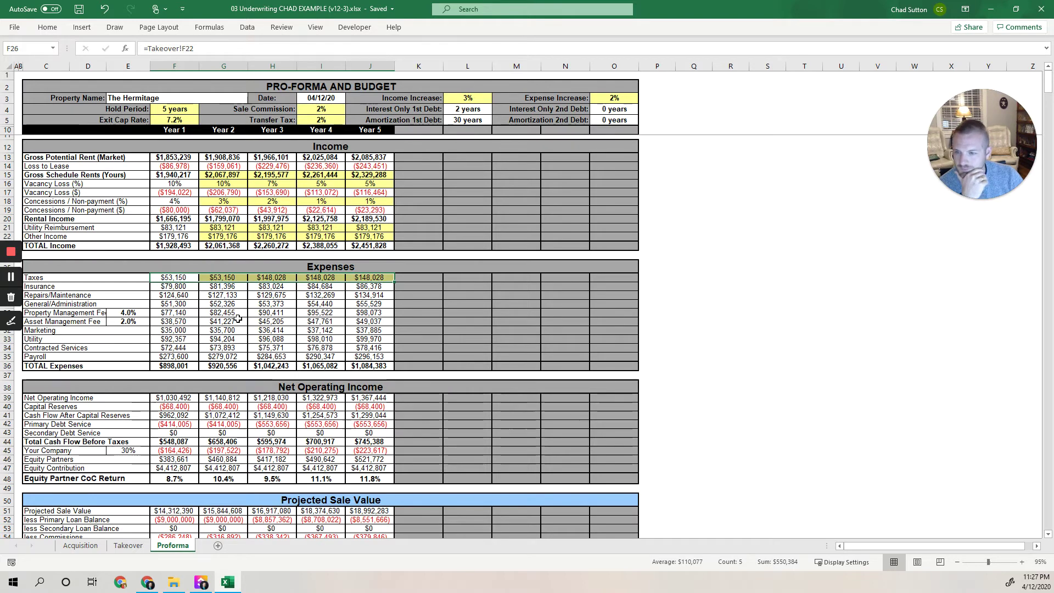
{"action": "left_click_drag", "start_coordinate": [172, 277], "coordinate": [189, 357]}
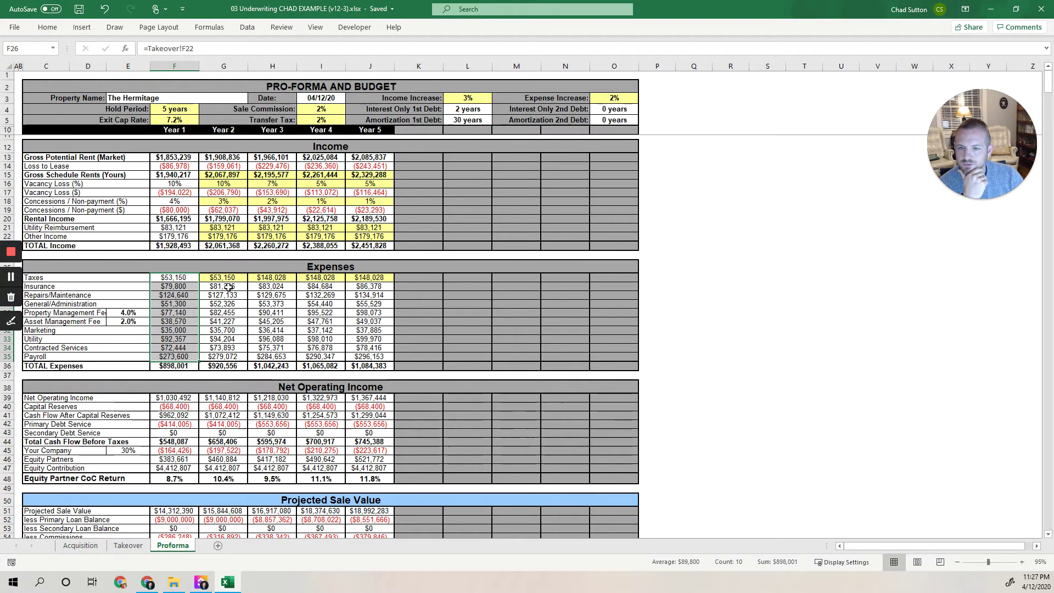
{"action": "left_click_drag", "start_coordinate": [228, 287], "coordinate": [370, 358]}
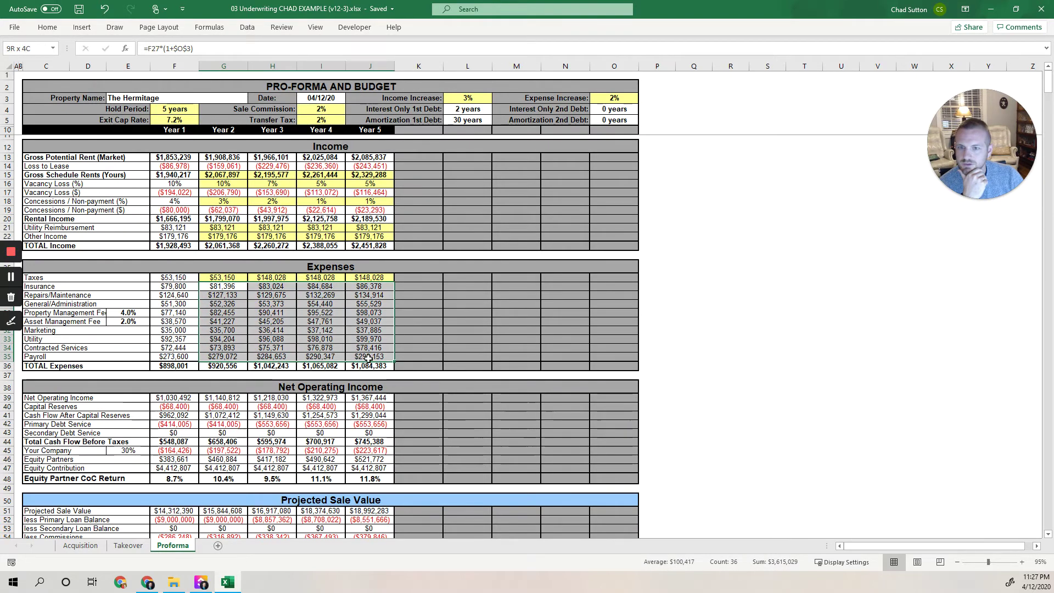
{"action": "left_click", "coordinate": [629, 98]}
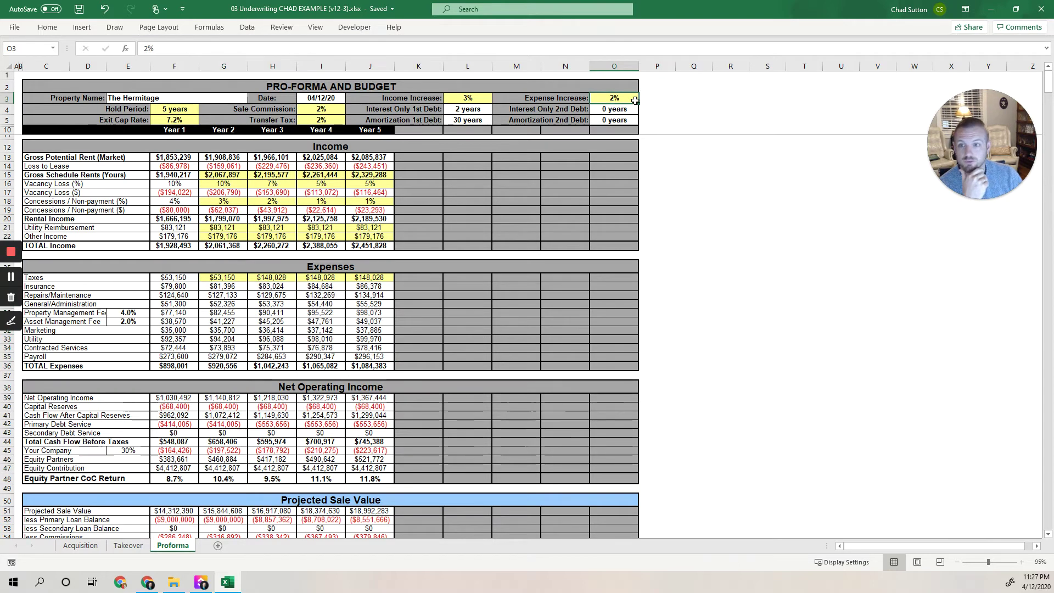
{"action": "type", "text": "3"}
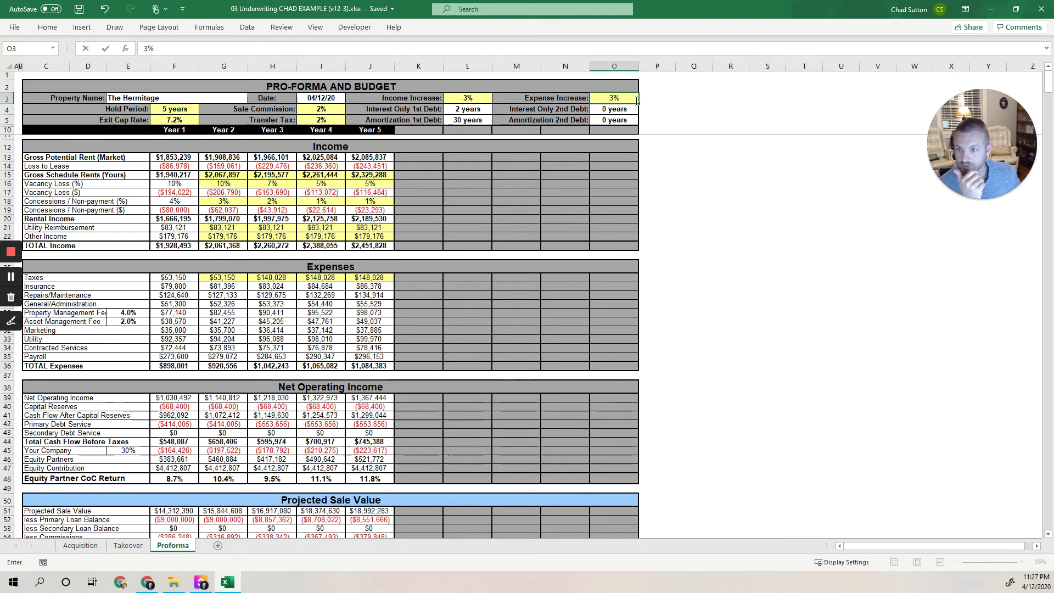
{"action": "key", "text": "ctrl+Return"}
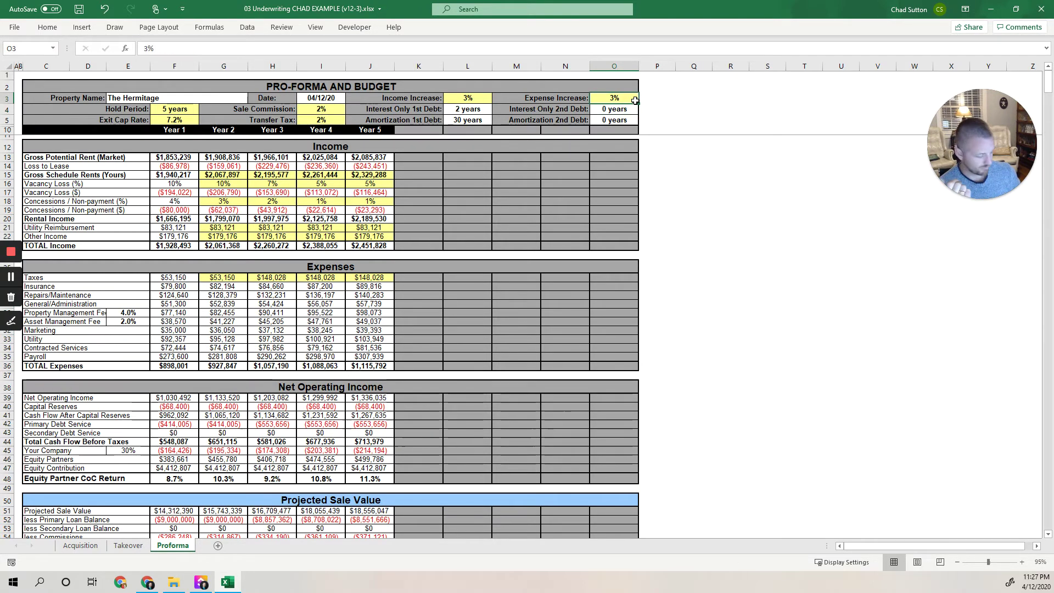
{"action": "type", "text": "2"}
{"action": "key", "text": "Return"}
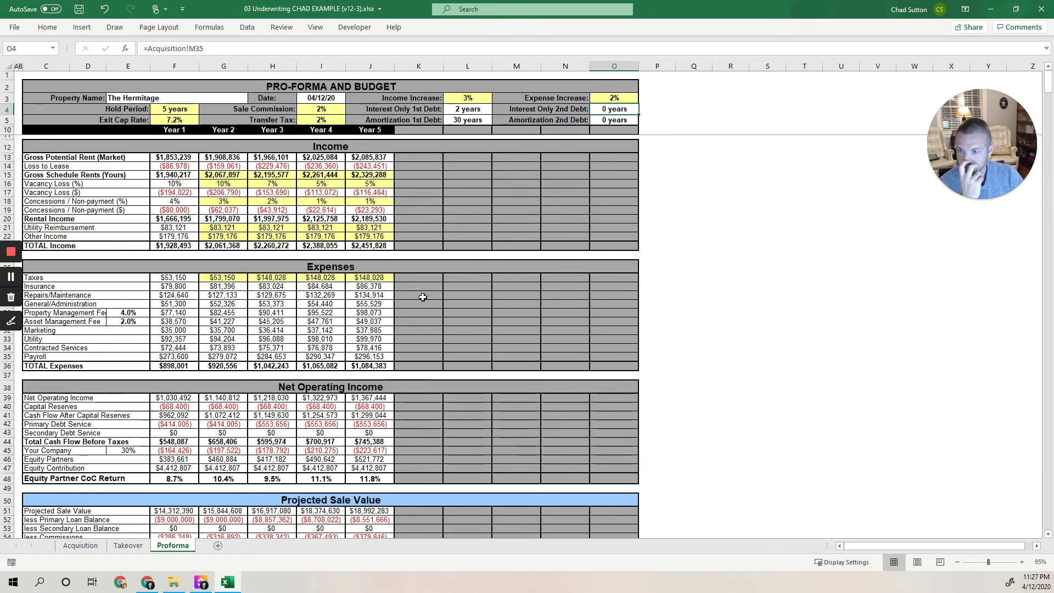
{"action": "scroll", "coordinate": [422, 297], "scroll_direction": "down", "scroll_amount": 5}
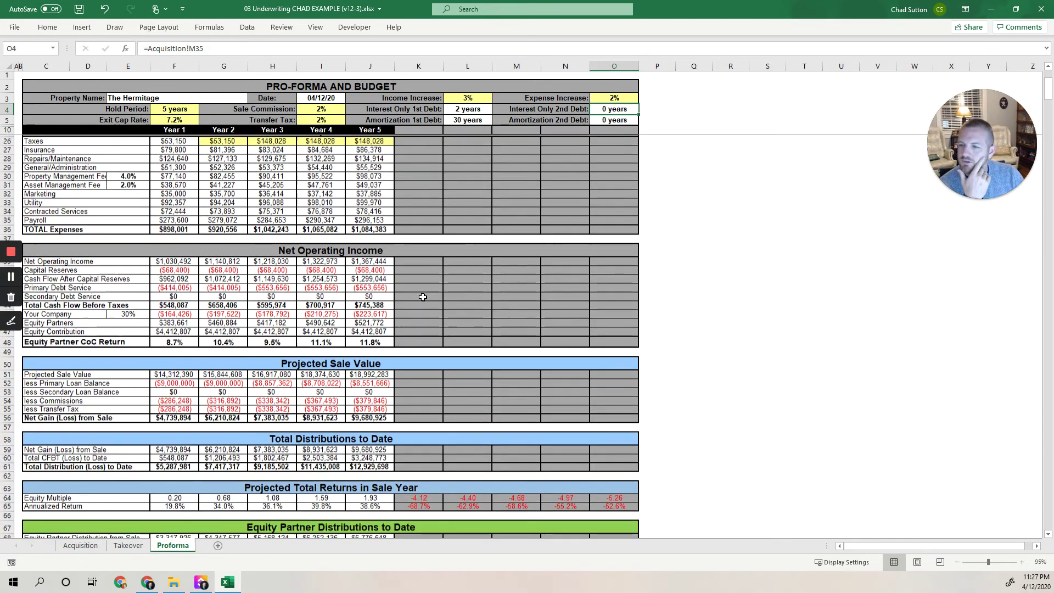
{"action": "scroll", "coordinate": [423, 297], "scroll_direction": "down", "scroll_amount": 3}
{"action": "left_click_drag", "start_coordinate": [80, 180], "coordinate": [364, 182]}
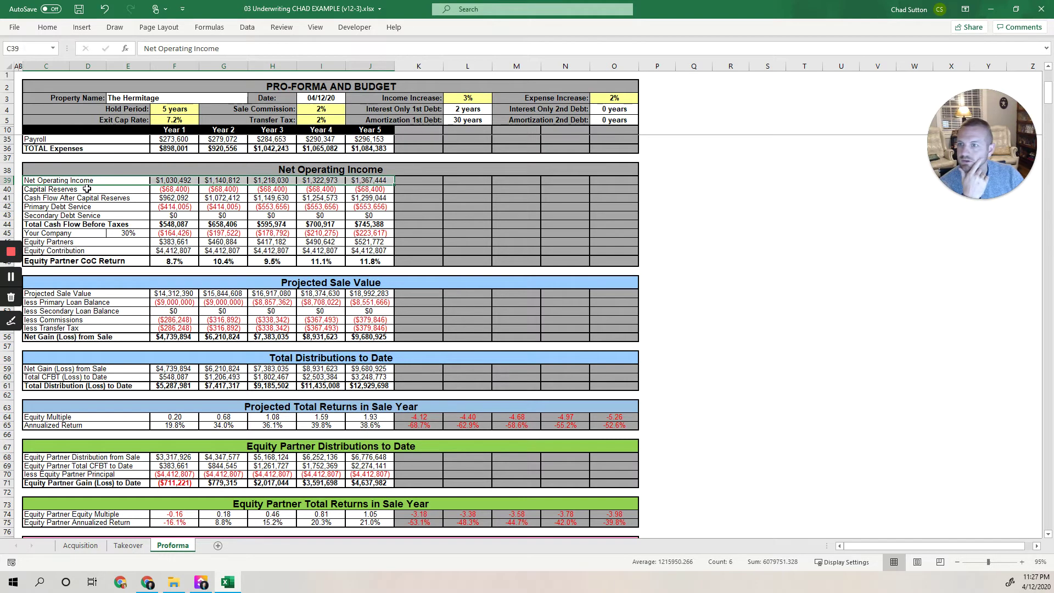
{"action": "left_click_drag", "start_coordinate": [87, 189], "coordinate": [370, 189]}
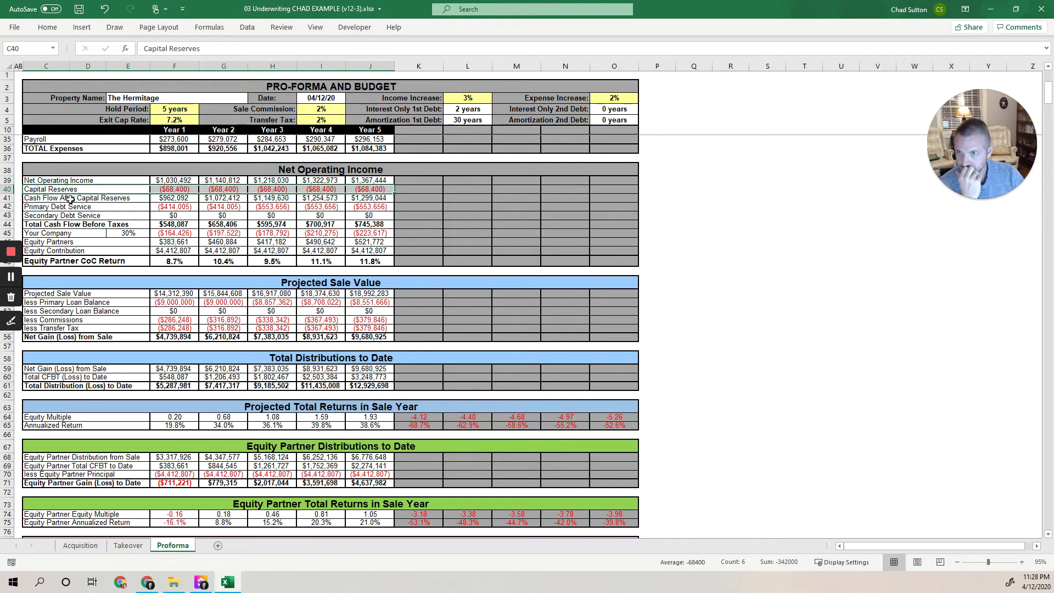
{"action": "left_click_drag", "start_coordinate": [65, 206], "coordinate": [241, 208]}
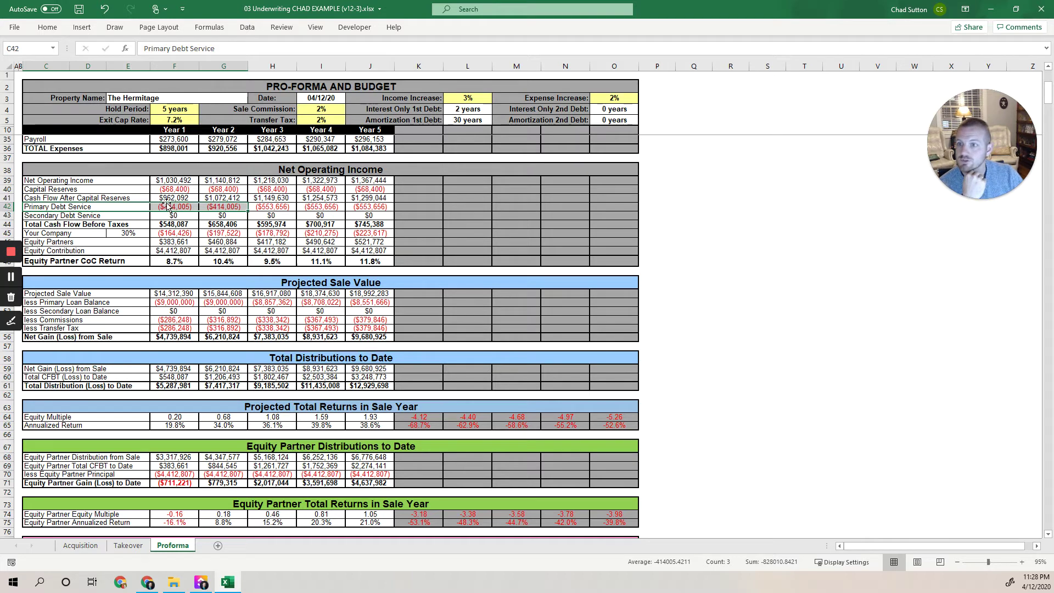
{"action": "left_click_drag", "start_coordinate": [167, 207], "coordinate": [220, 208]}
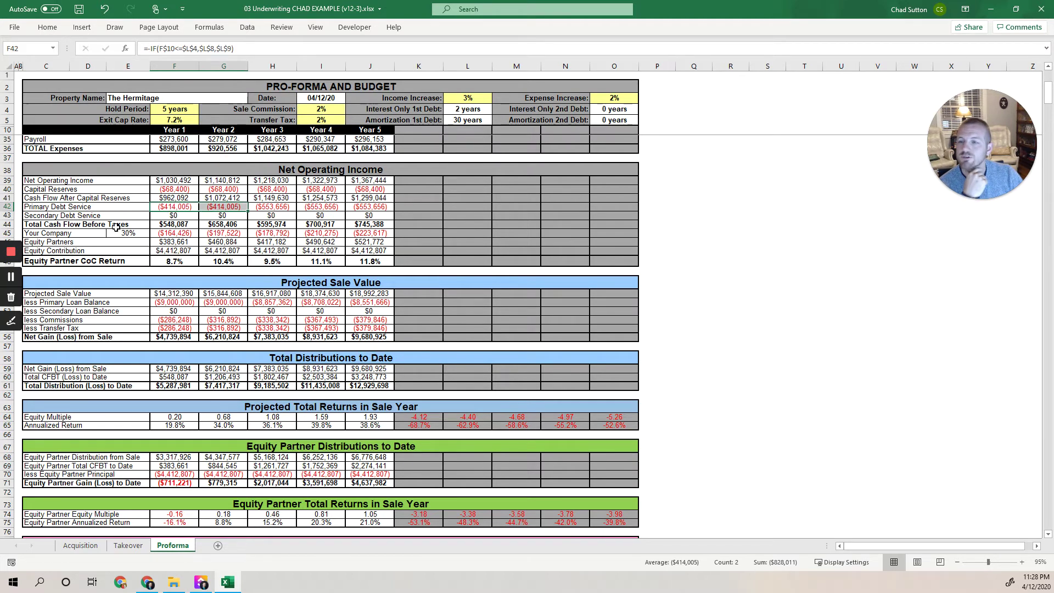
{"action": "left_click", "coordinate": [273, 207]}
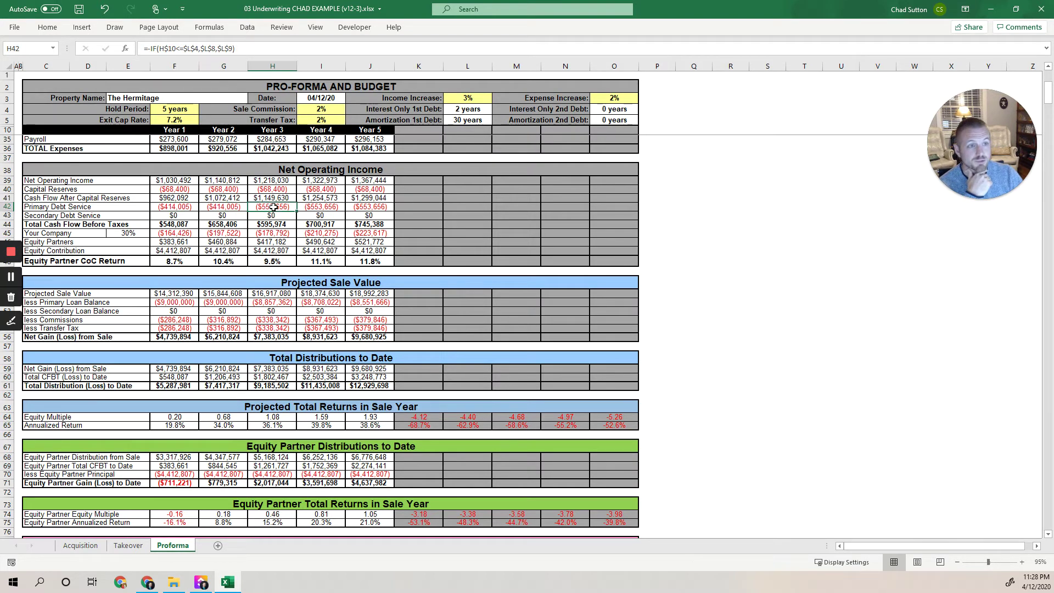
{"action": "left_click_drag", "start_coordinate": [273, 207], "coordinate": [354, 208]}
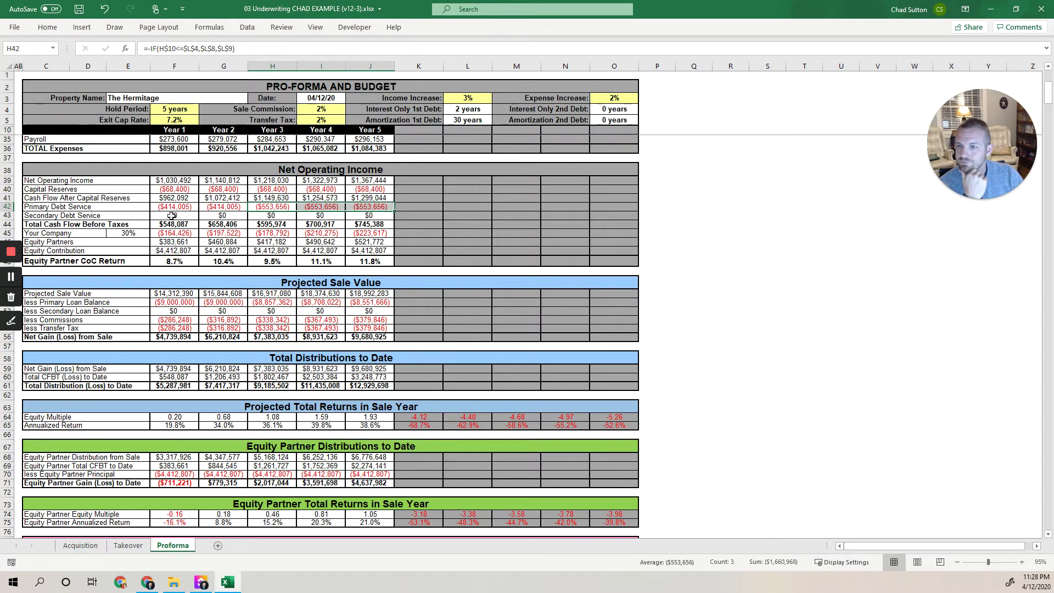
{"action": "left_click_drag", "start_coordinate": [171, 215], "coordinate": [367, 219]}
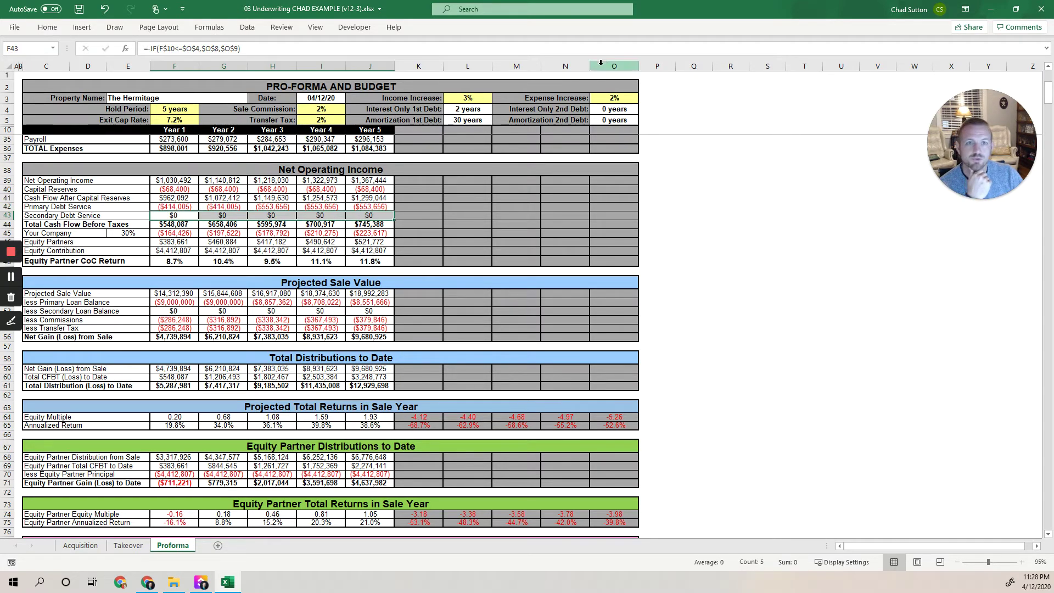
{"action": "left_click", "coordinate": [68, 225]}
{"action": "key", "text": "shift+Right"}
{"action": "key", "text": "shift+Right"}
{"action": "key", "text": "shift+Right"}
{"action": "key", "text": "shift+Right"}
{"action": "key", "text": "shift+Right"}
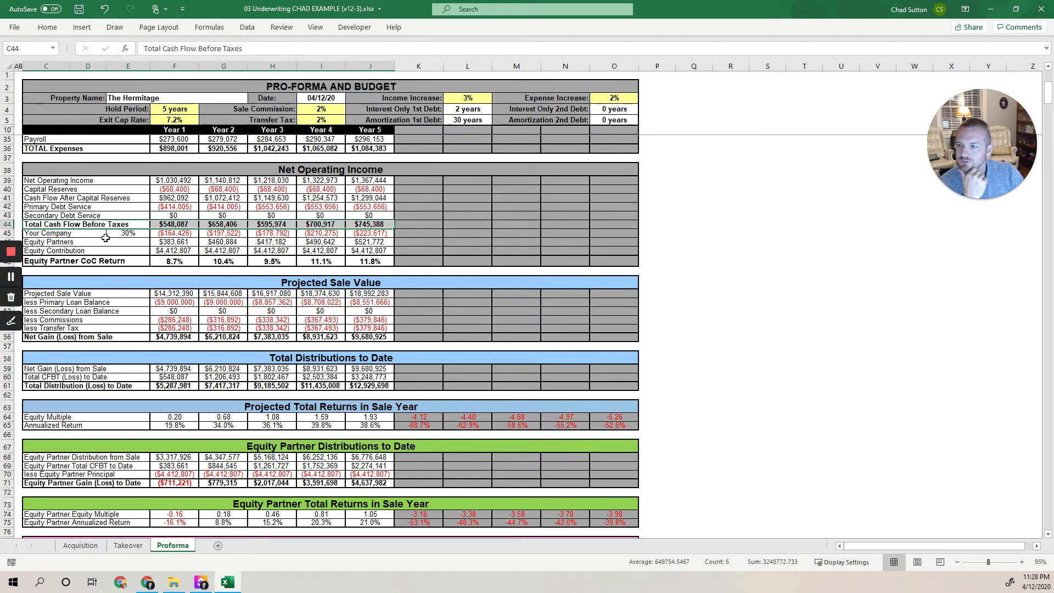
{"action": "left_click_drag", "start_coordinate": [73, 234], "coordinate": [369, 234]}
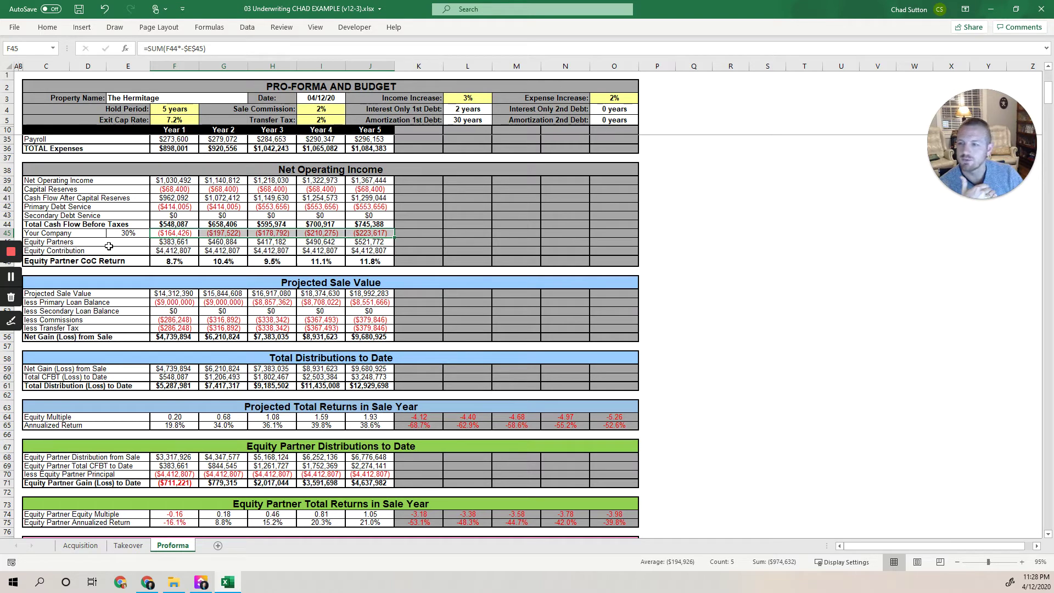
{"action": "left_click_drag", "start_coordinate": [109, 246], "coordinate": [359, 241]}
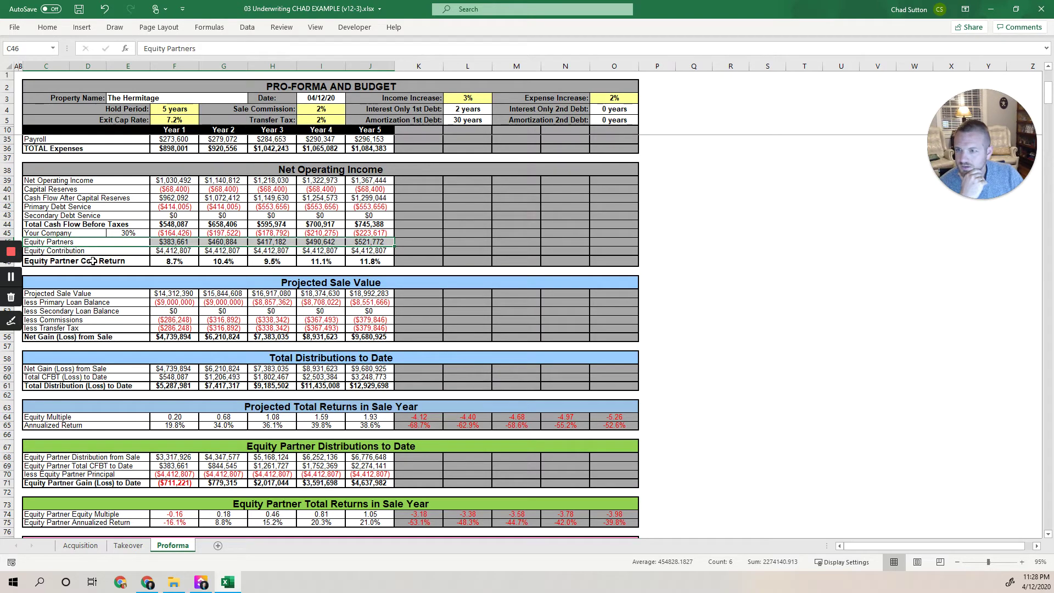
{"action": "left_click_drag", "start_coordinate": [92, 261], "coordinate": [359, 259]}
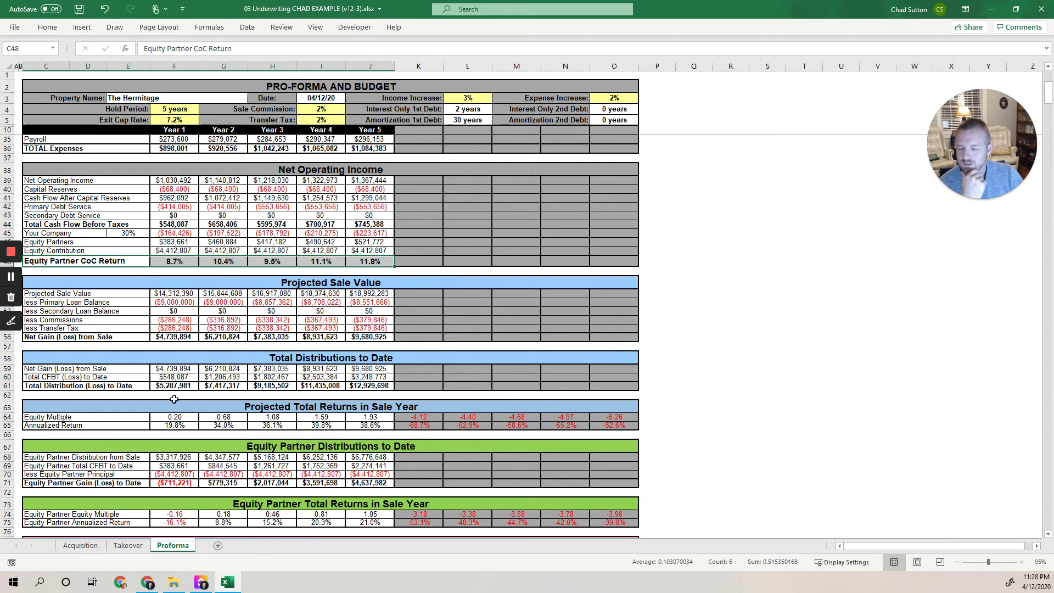
{"action": "left_click", "coordinate": [141, 546]}
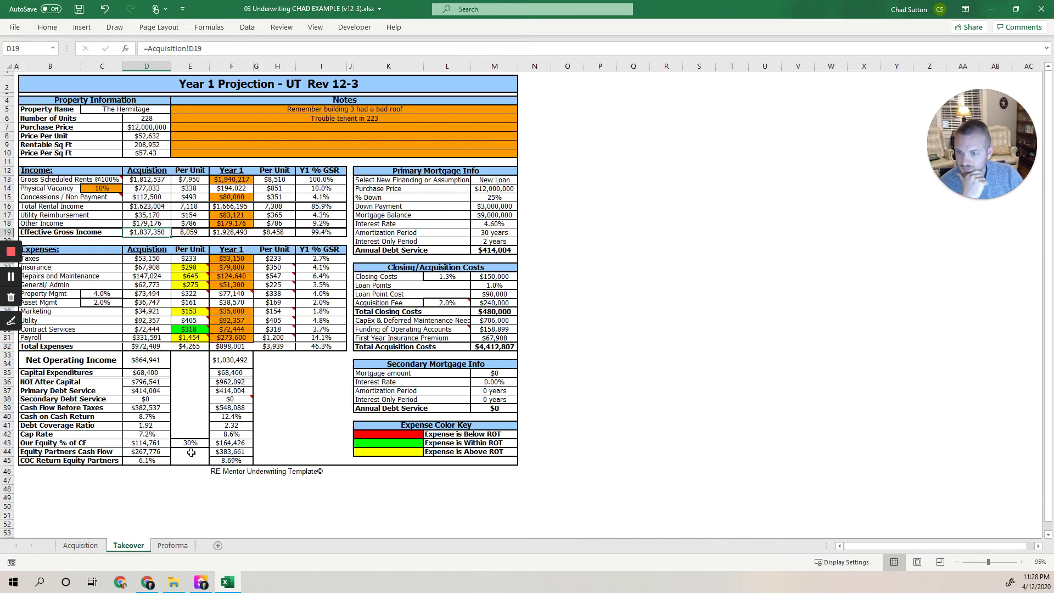
{"action": "left_click", "coordinate": [172, 545]}
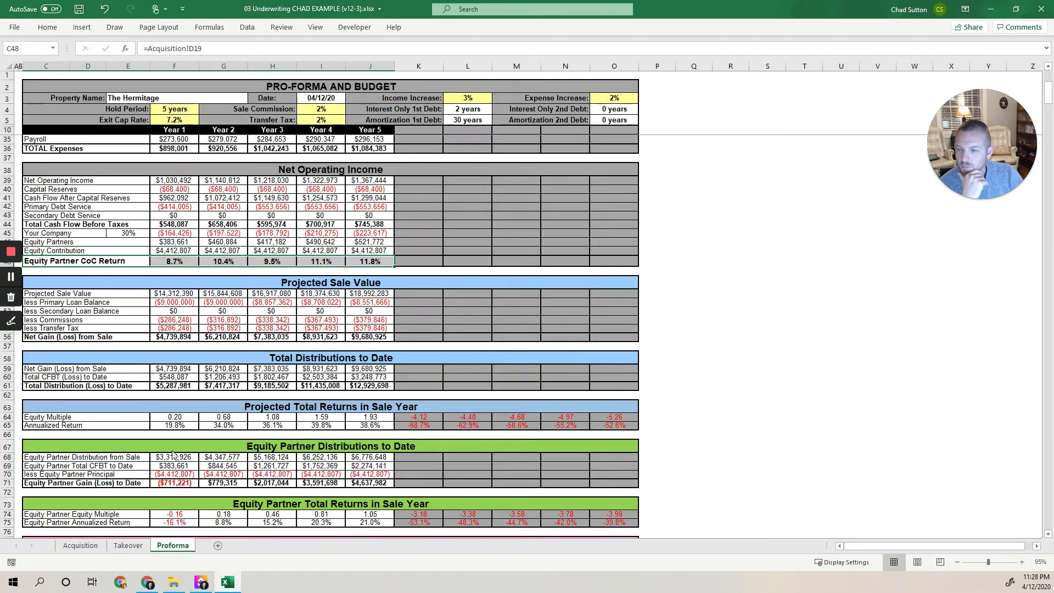
{"action": "left_click", "coordinate": [224, 263]}
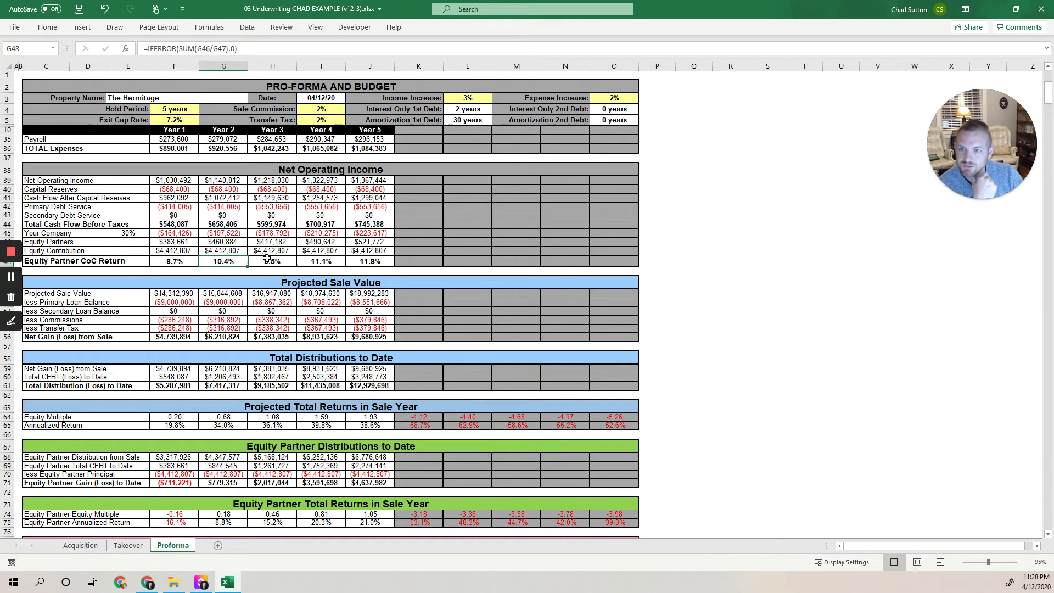
{"action": "left_click", "coordinate": [271, 262]}
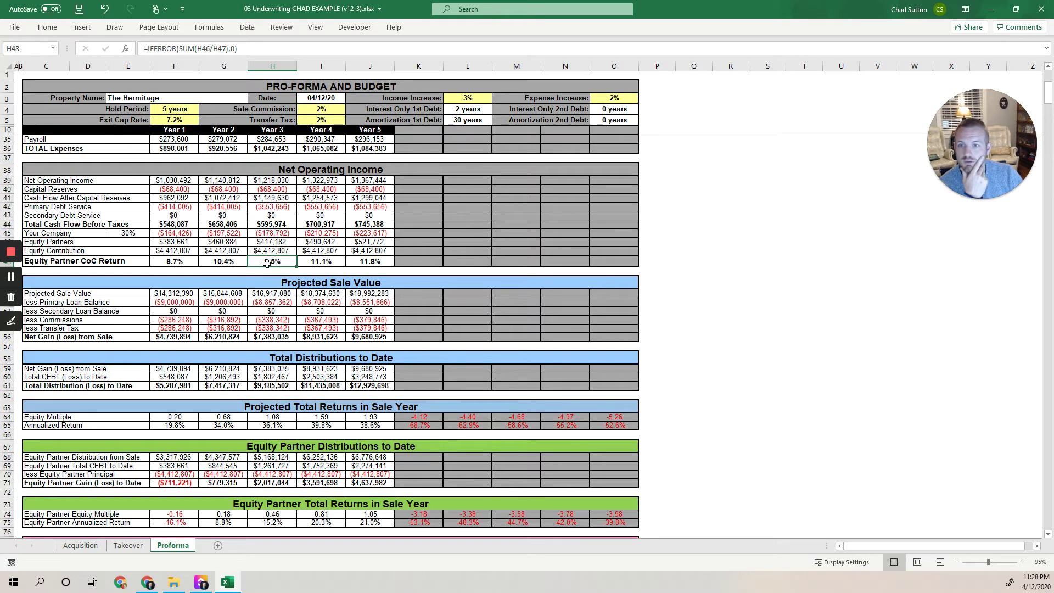
{"action": "key", "text": "Right"}
{"action": "key", "text": "Right"}
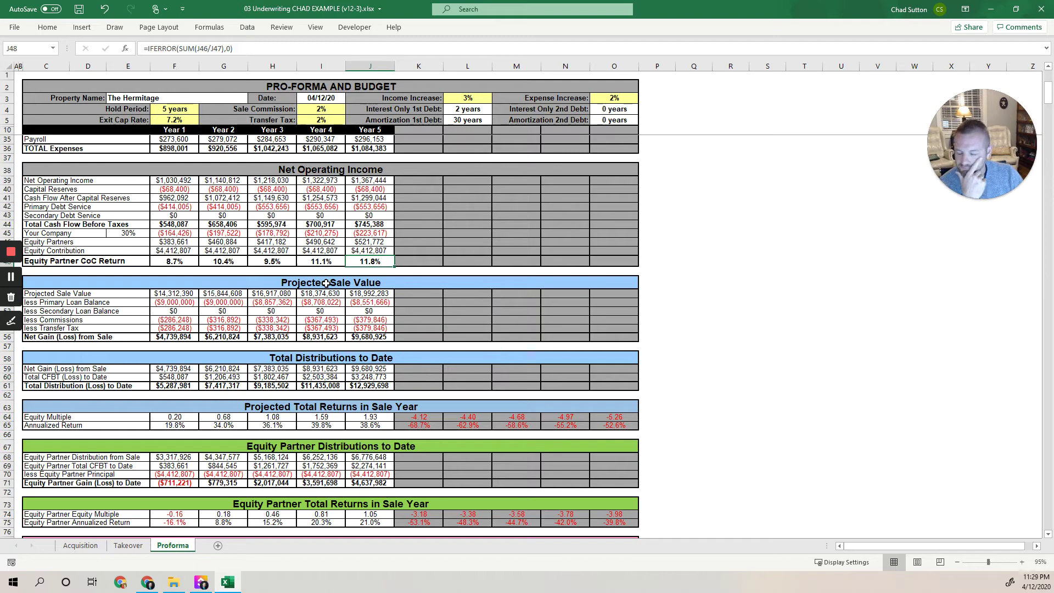
{"action": "scroll", "coordinate": [293, 284], "scroll_direction": "down", "scroll_amount": 4}
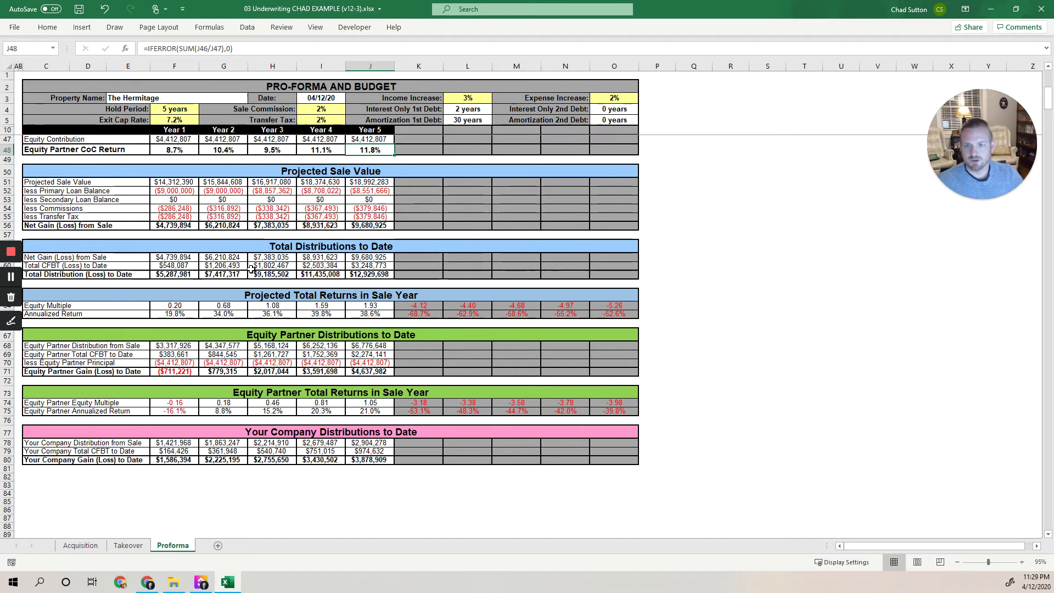
{"action": "left_click", "coordinate": [438, 307]}
{"action": "left_click_drag", "start_coordinate": [437, 309], "coordinate": [614, 310]}
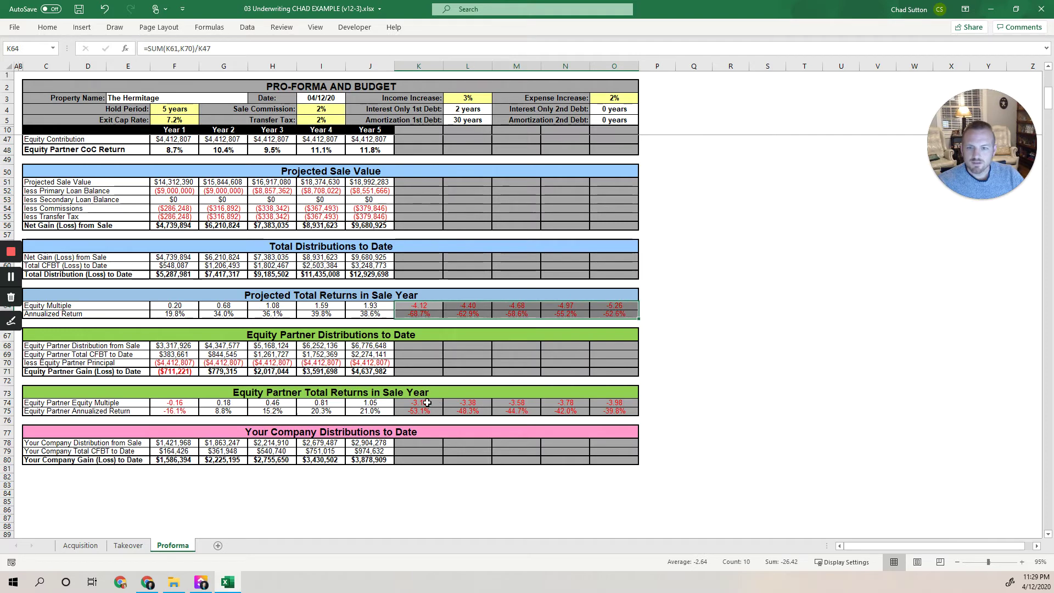
{"action": "left_click_drag", "start_coordinate": [437, 402], "coordinate": [615, 411]}
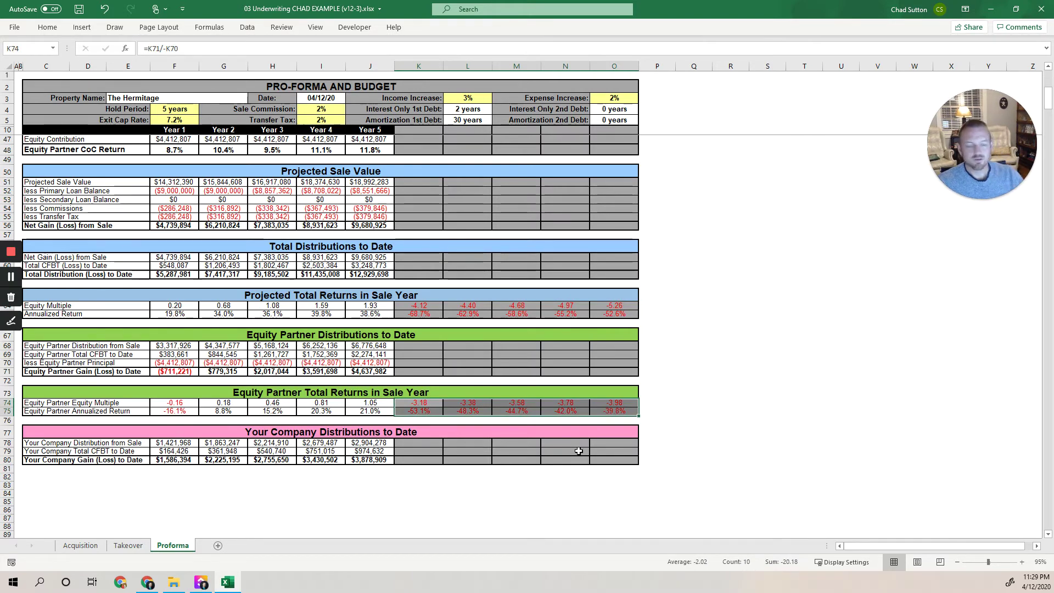
{"action": "scroll", "coordinate": [262, 348], "scroll_direction": "up", "scroll_amount": 1}
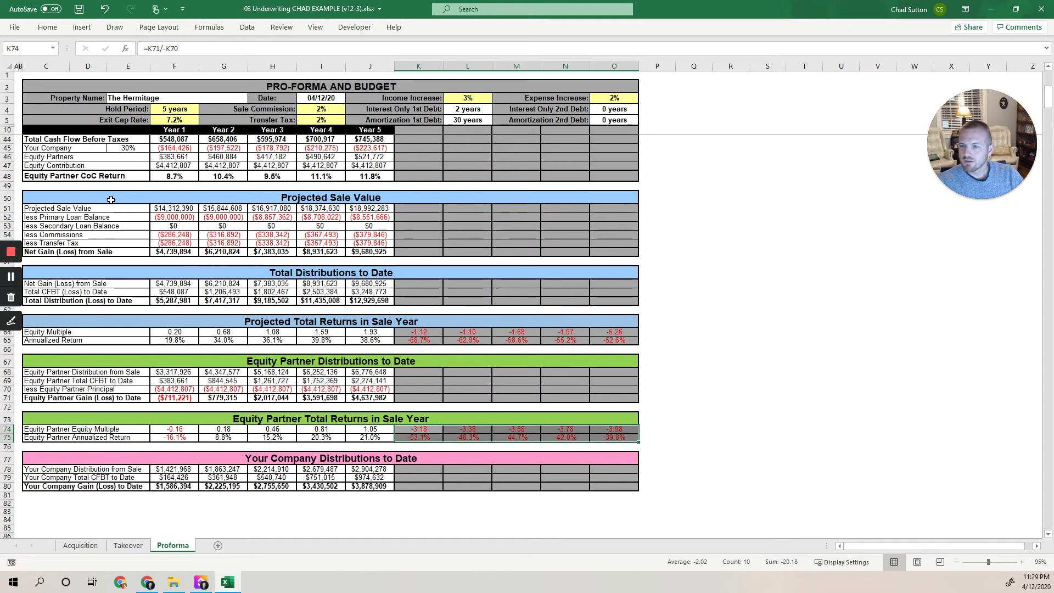
{"action": "left_click_drag", "start_coordinate": [111, 199], "coordinate": [323, 253]}
{"action": "left_click", "coordinate": [83, 208]}
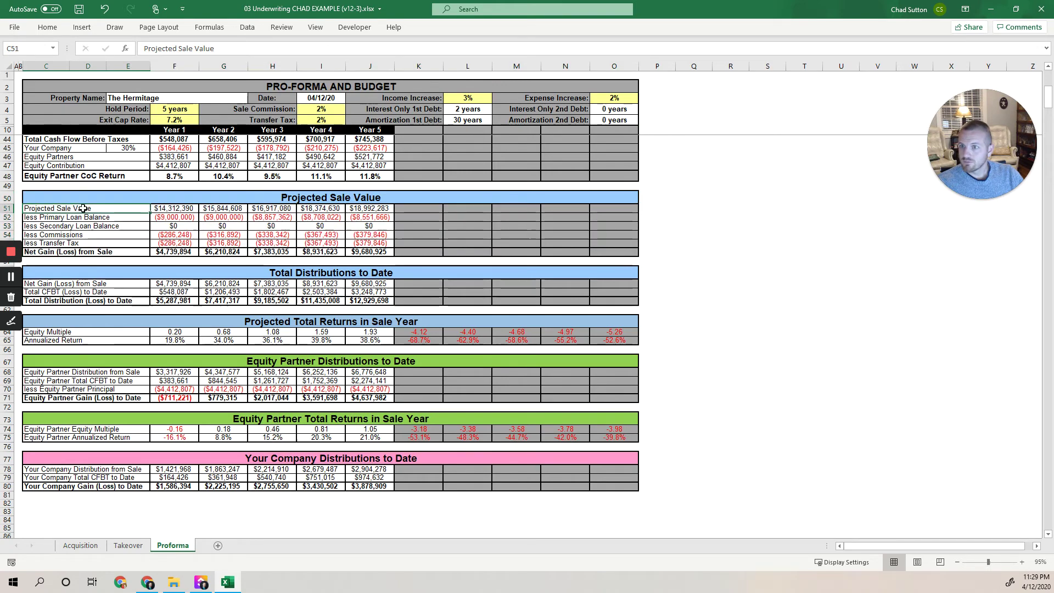
{"action": "scroll", "coordinate": [83, 207], "scroll_direction": "up", "scroll_amount": 2}
{"action": "left_click_drag", "start_coordinate": [66, 153], "coordinate": [359, 161]}
{"action": "left_click", "coordinate": [262, 265]}
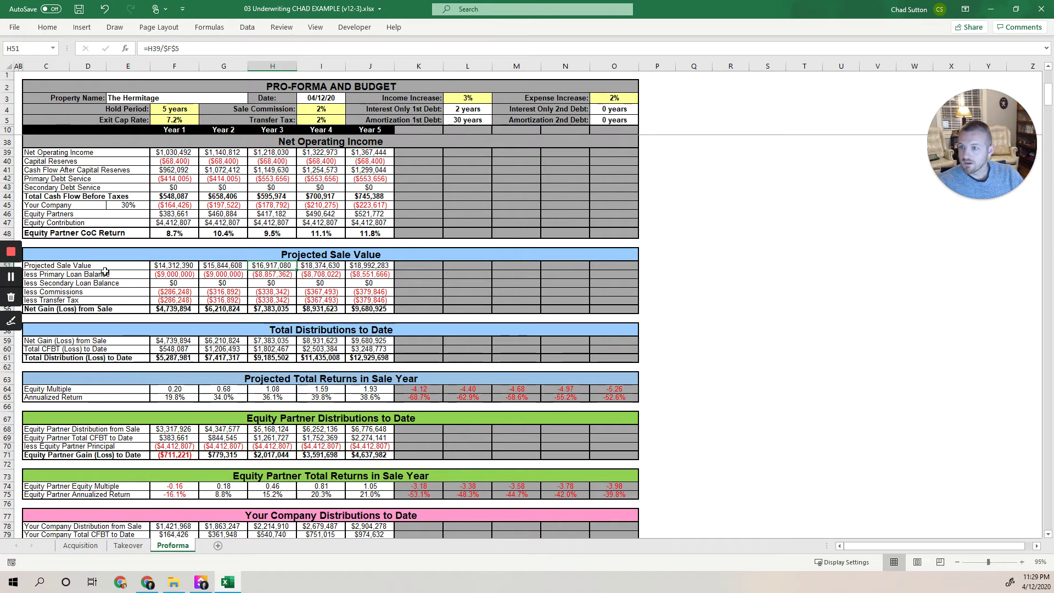
{"action": "left_click_drag", "start_coordinate": [102, 271], "coordinate": [380, 279]}
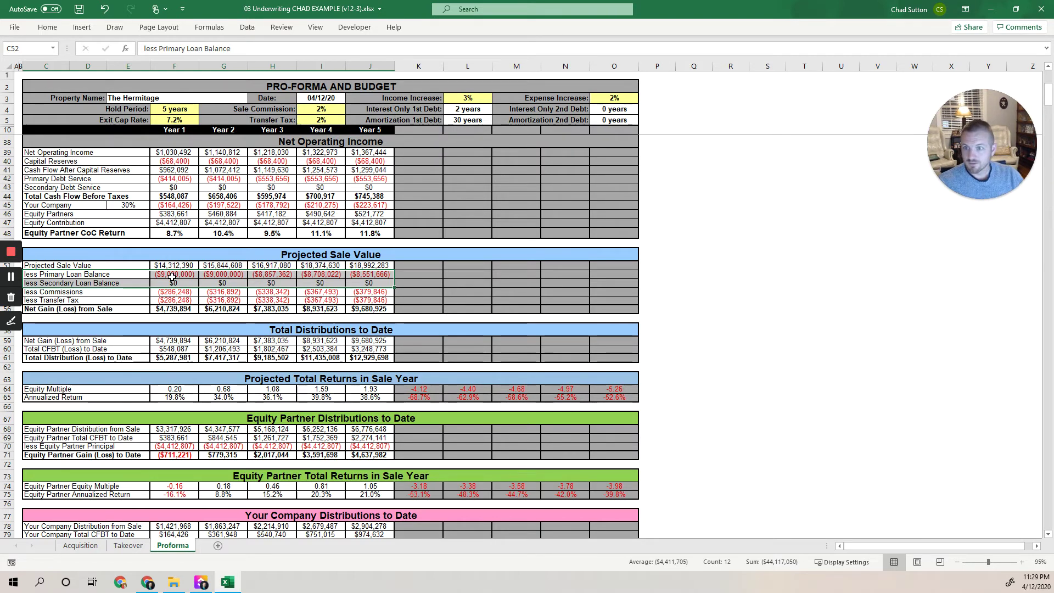
{"action": "left_click_drag", "start_coordinate": [173, 274], "coordinate": [222, 274]}
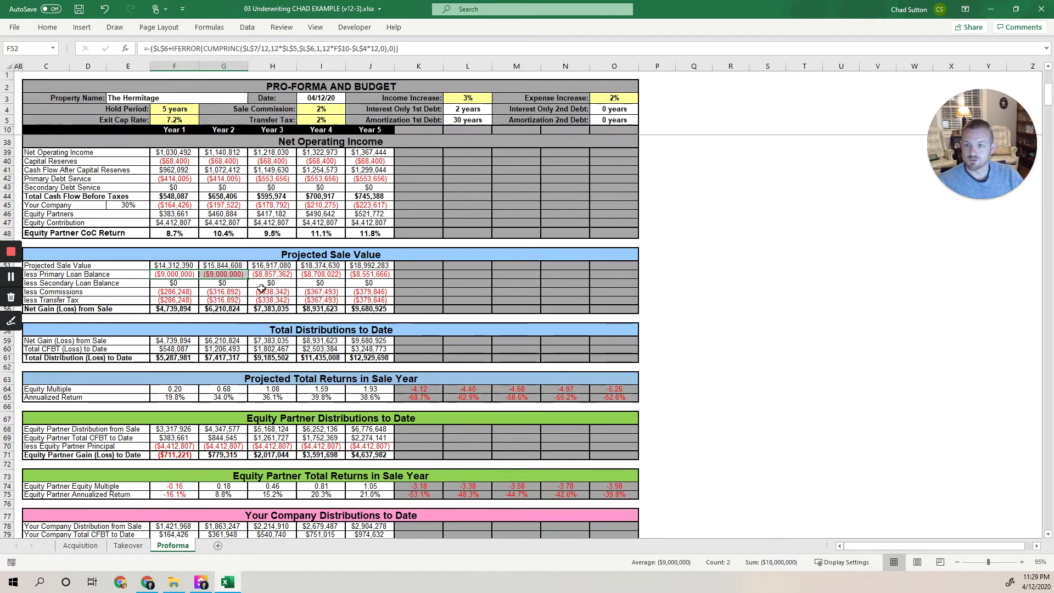
{"action": "left_click_drag", "start_coordinate": [271, 274], "coordinate": [365, 273]}
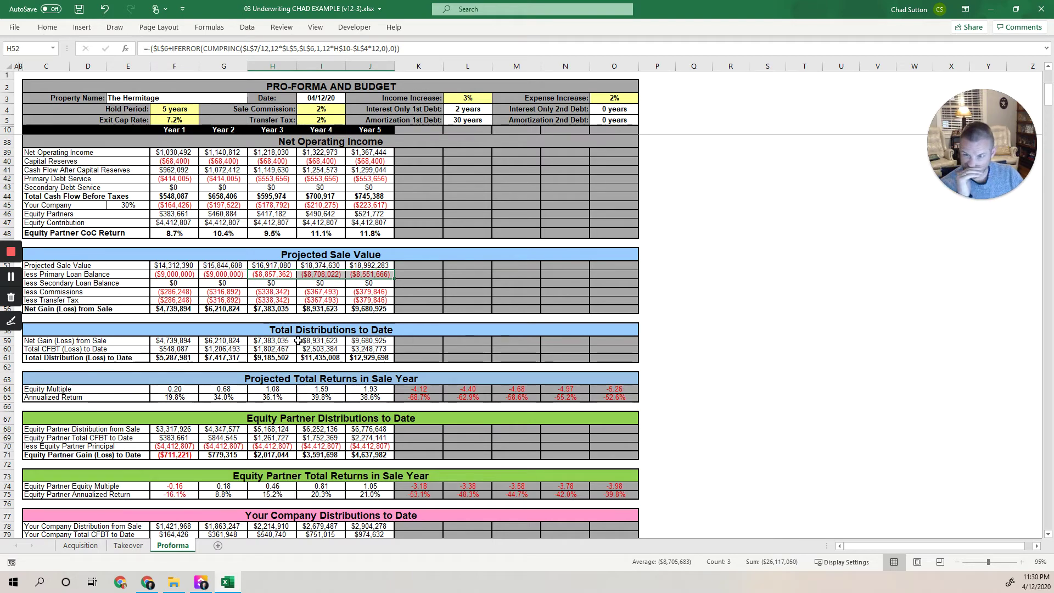
{"action": "left_click_drag", "start_coordinate": [60, 292], "coordinate": [366, 301]}
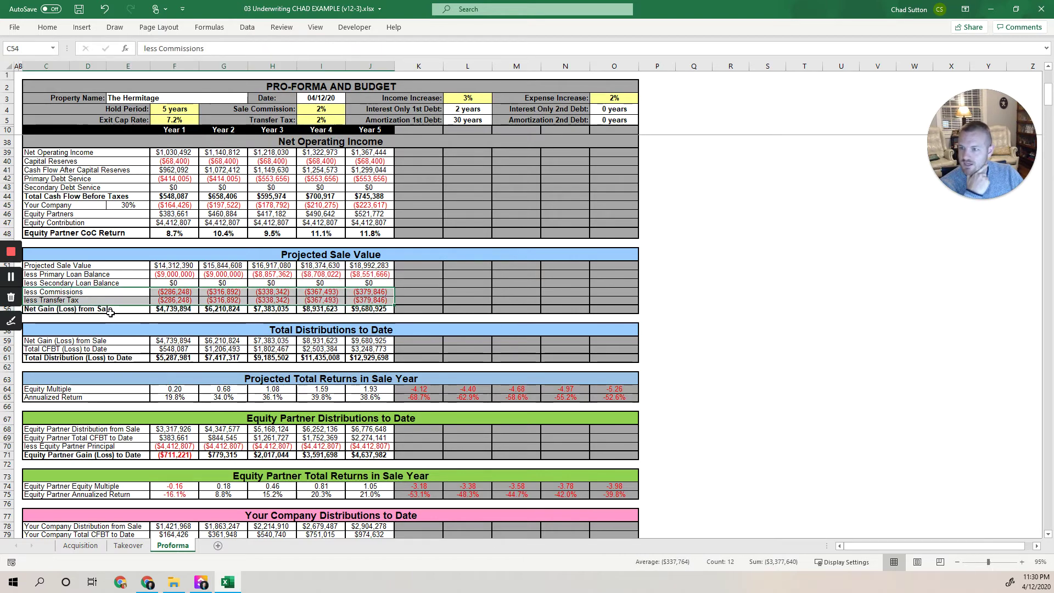
{"action": "left_click_drag", "start_coordinate": [110, 309], "coordinate": [368, 310]}
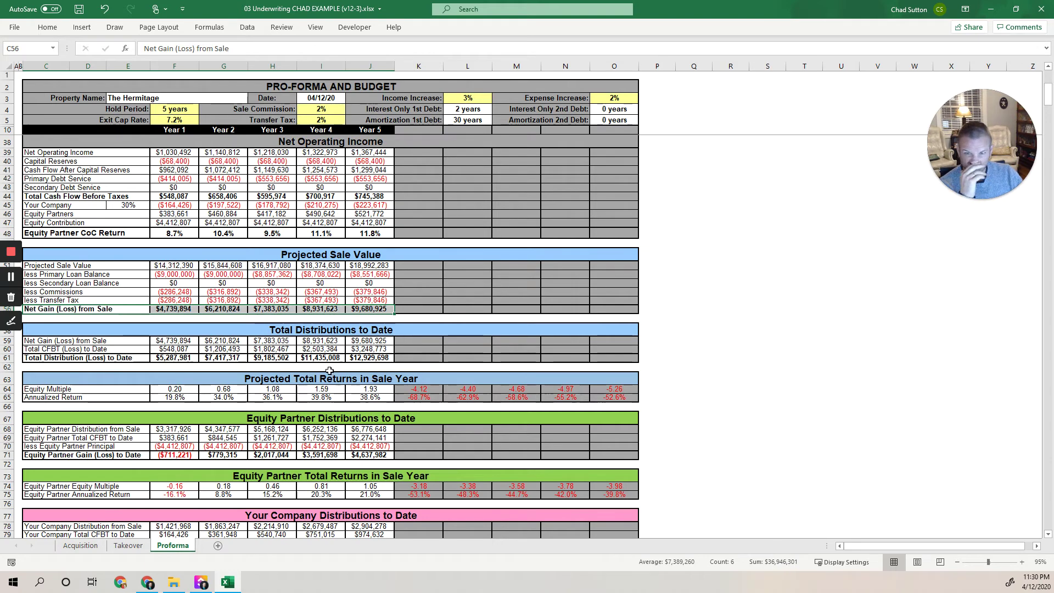
{"action": "left_click_drag", "start_coordinate": [152, 331], "coordinate": [170, 357]}
{"action": "left_click_drag", "start_coordinate": [81, 343], "coordinate": [368, 341]}
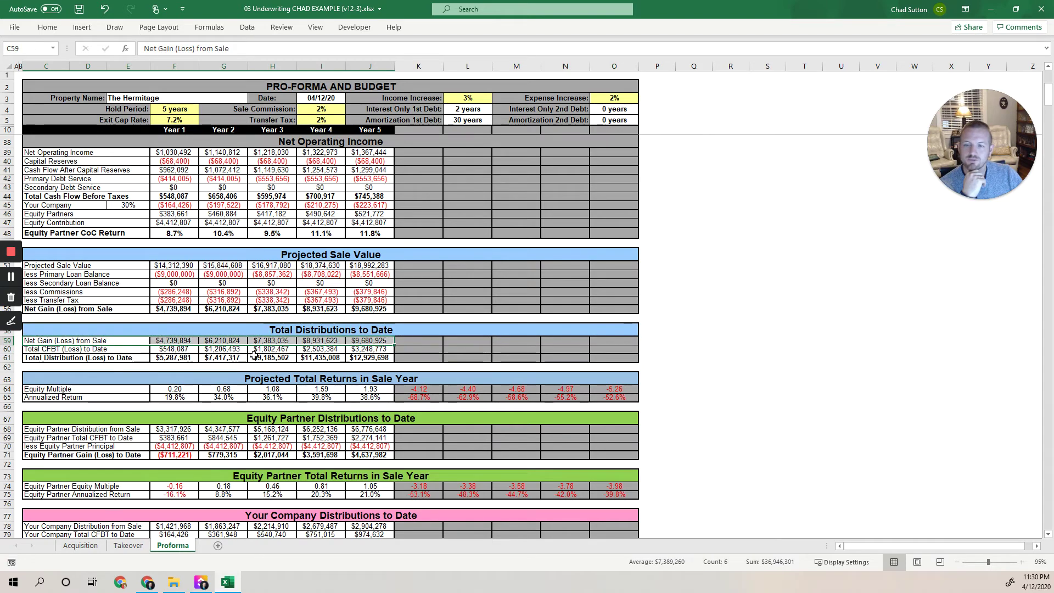
{"action": "left_click", "coordinate": [70, 352]}
{"action": "left_click_drag", "start_coordinate": [147, 349], "coordinate": [377, 349]}
{"action": "left_click", "coordinate": [377, 349]}
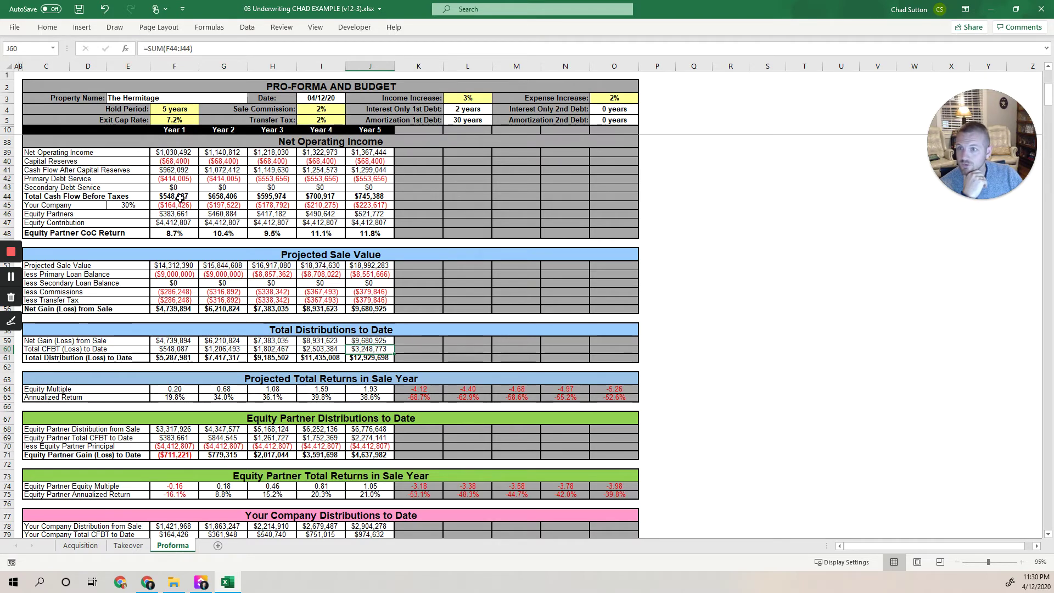
{"action": "left_click_drag", "start_coordinate": [180, 198], "coordinate": [363, 203]}
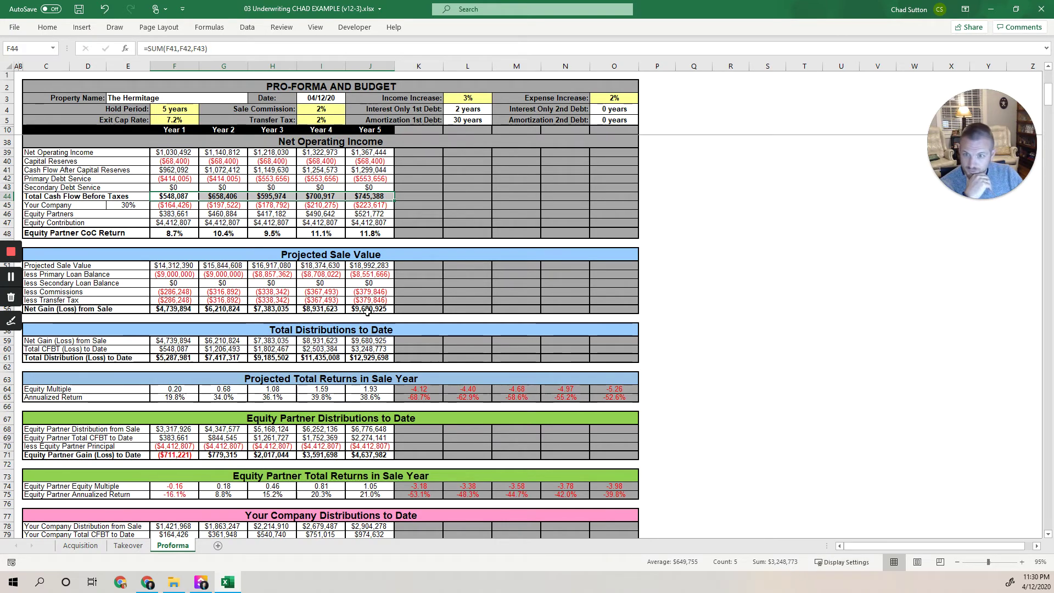
{"action": "left_click", "coordinate": [377, 347]}
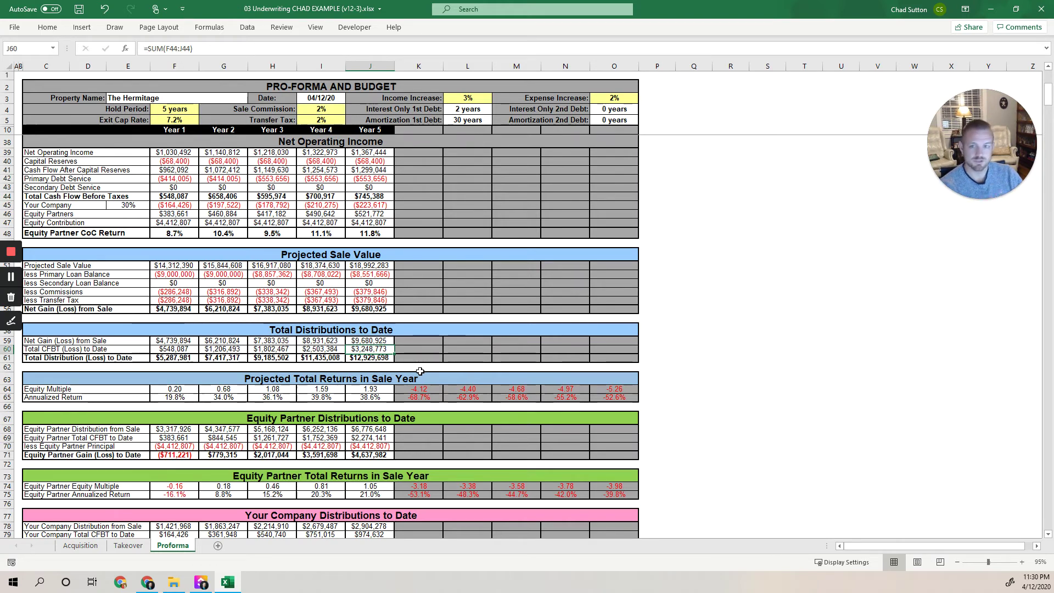
{"action": "scroll", "coordinate": [255, 379], "scroll_direction": "down", "scroll_amount": 1}
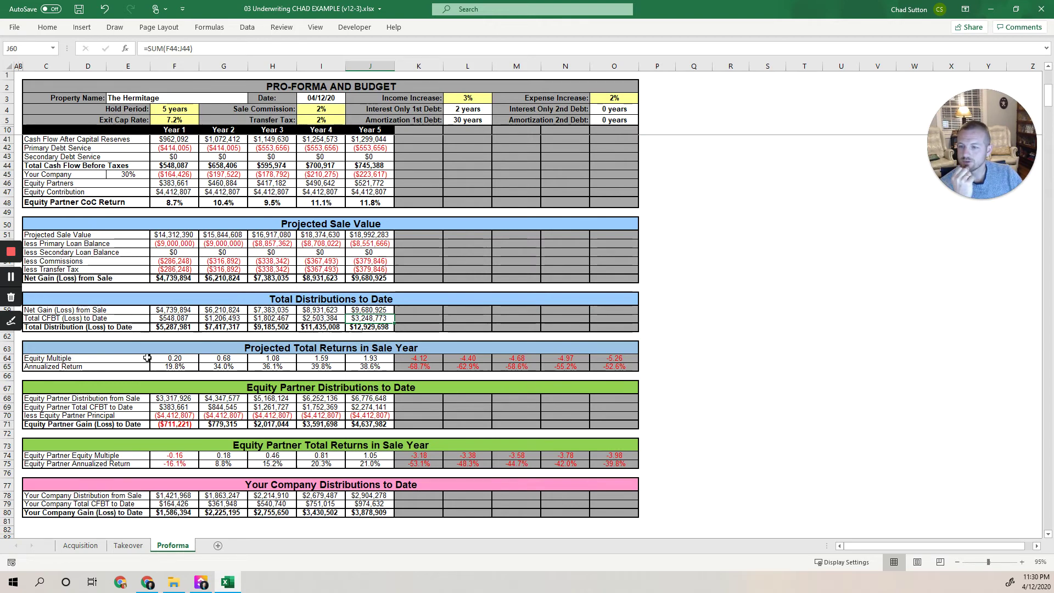
{"action": "left_click", "coordinate": [167, 366]}
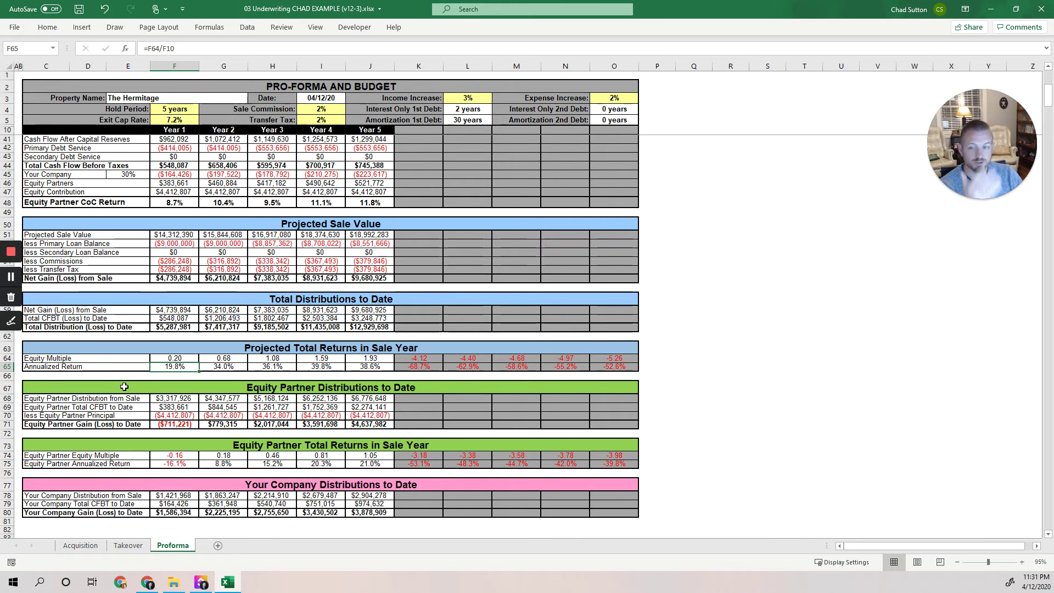
{"action": "left_click", "coordinate": [364, 366]}
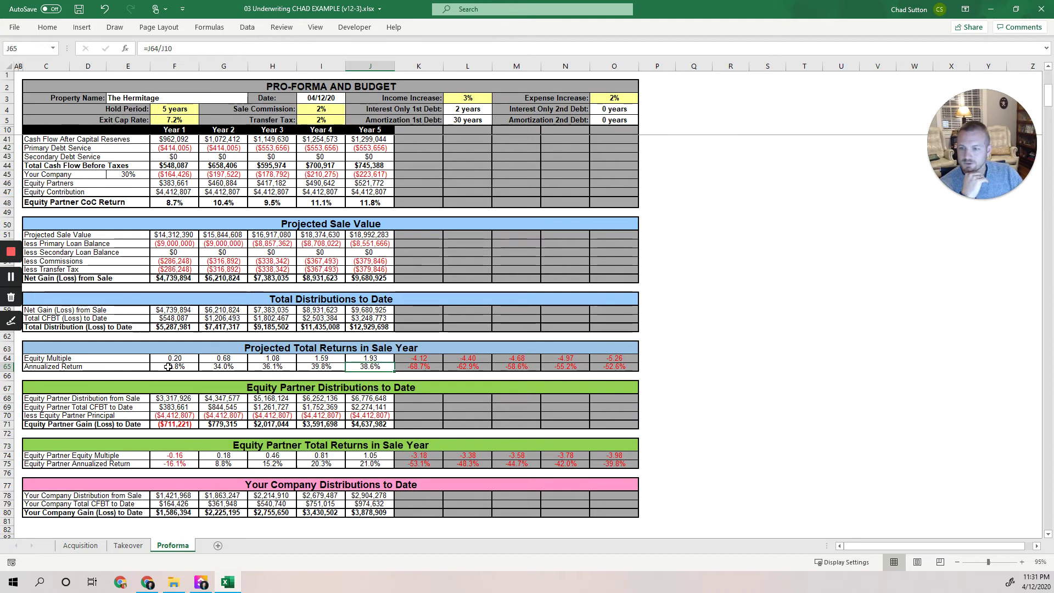
{"action": "left_click_drag", "start_coordinate": [166, 366], "coordinate": [189, 367]}
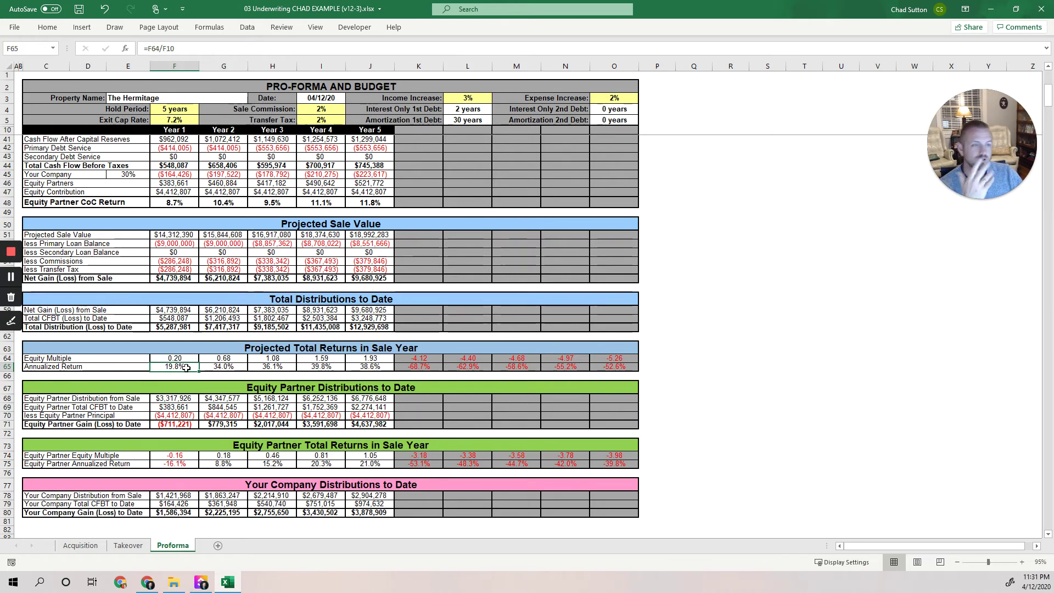
- On the Acquisition sheet, enter offer $12,000,000, strike $12,500,000 and asking price $13,000,000
{"action": "left_click", "coordinate": [81, 546]}
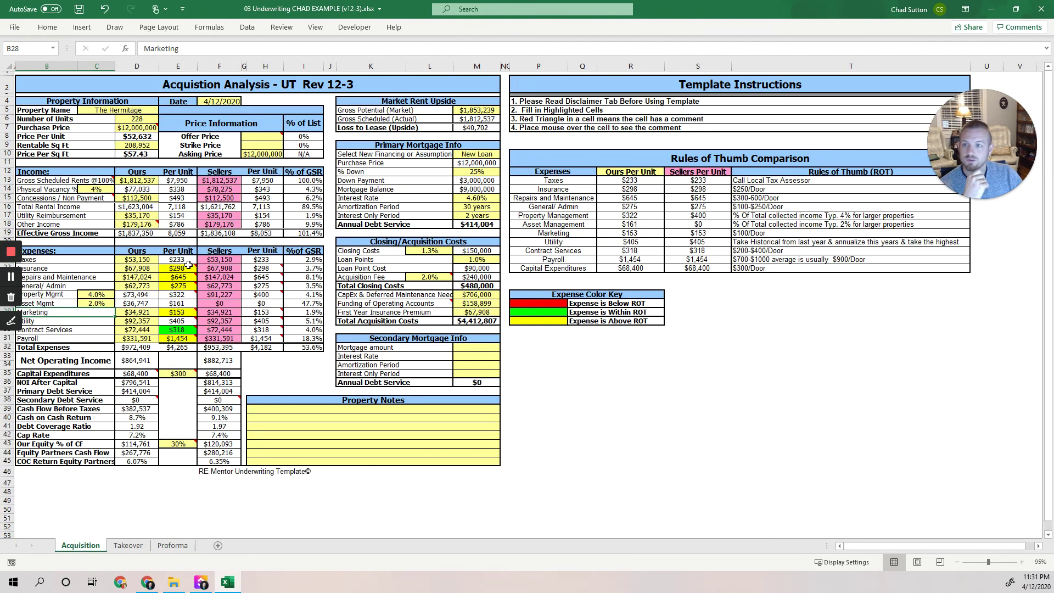
{"action": "left_click", "coordinate": [137, 126]}
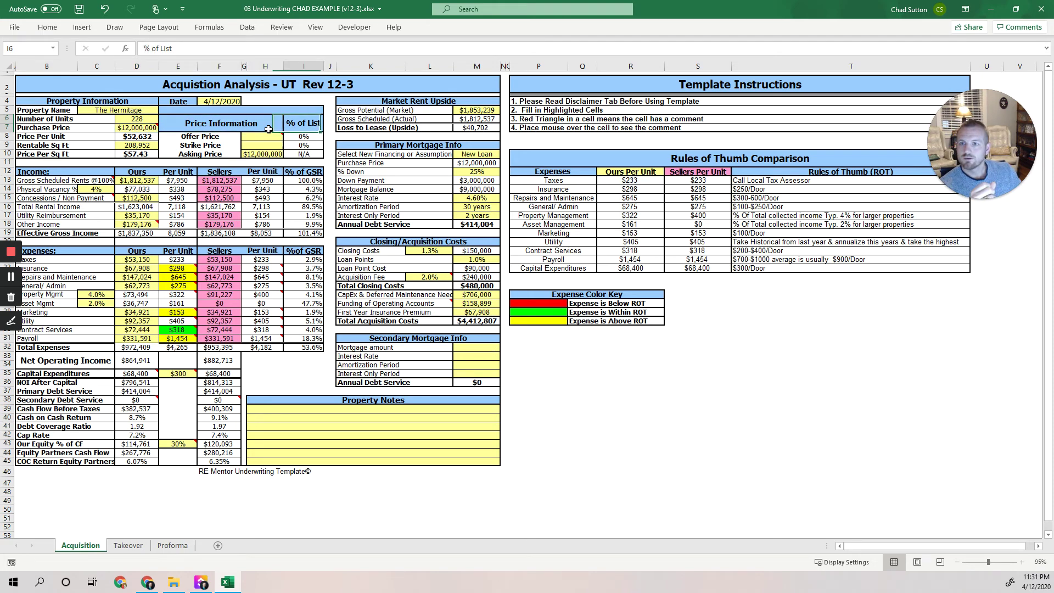
{"action": "left_click", "coordinate": [268, 130]}
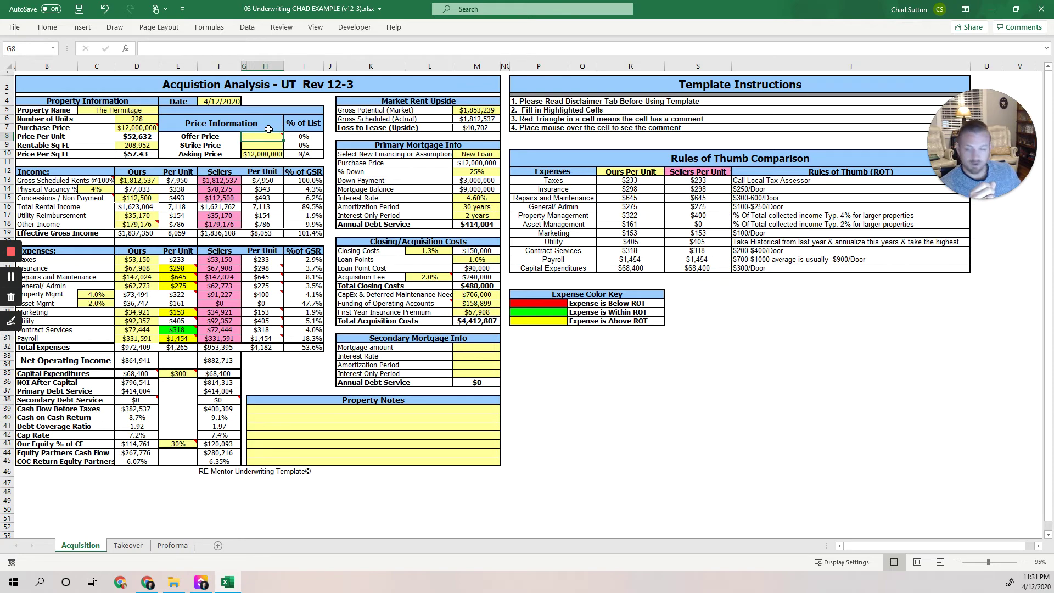
{"action": "type", "text": "12,000,000"}
{"action": "key", "text": "Return"}
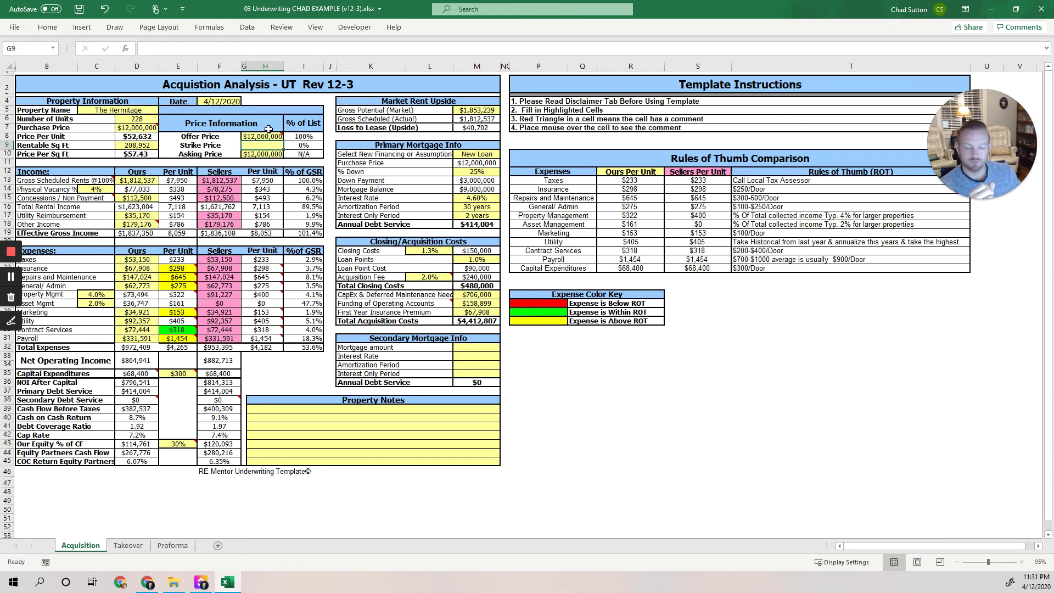
{"action": "type", "text": "12500000"}
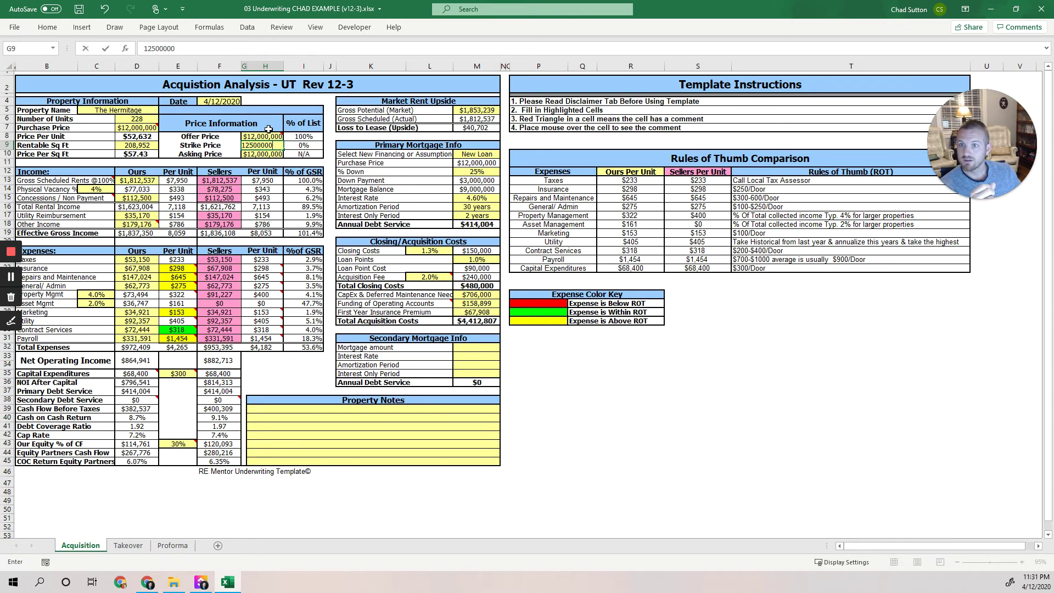
{"action": "key", "text": "Return"}
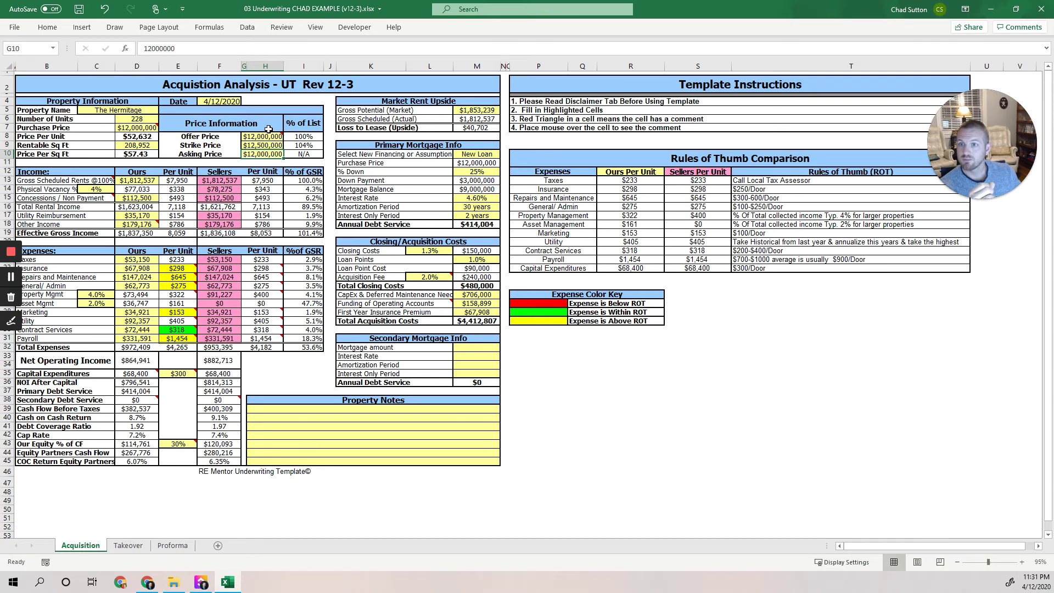
{"action": "type", "text": "13,0"}
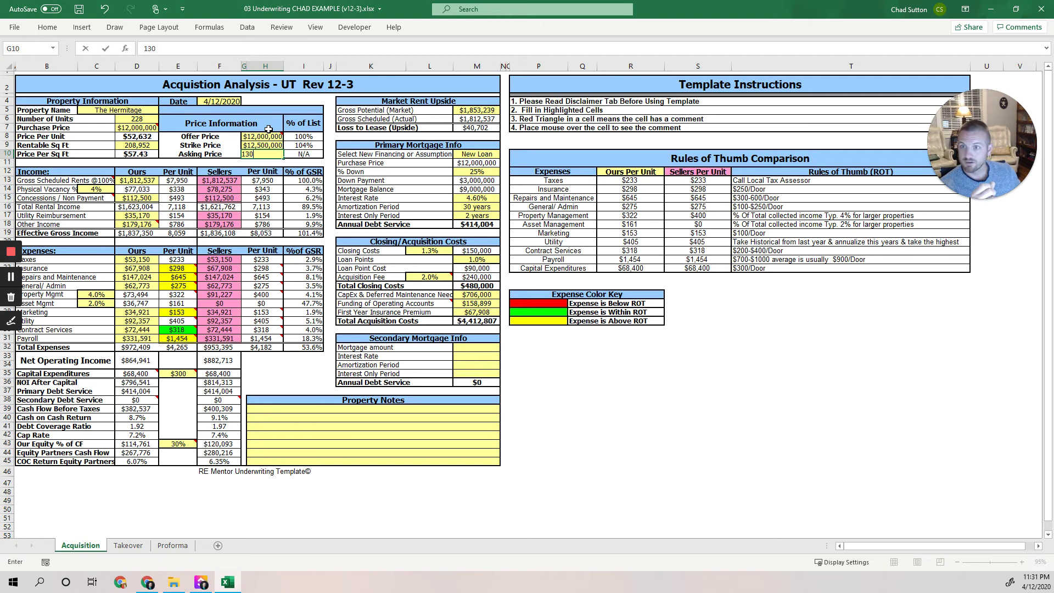
{"action": "type", "text": "00,000"}
{"action": "key", "text": "Return"}
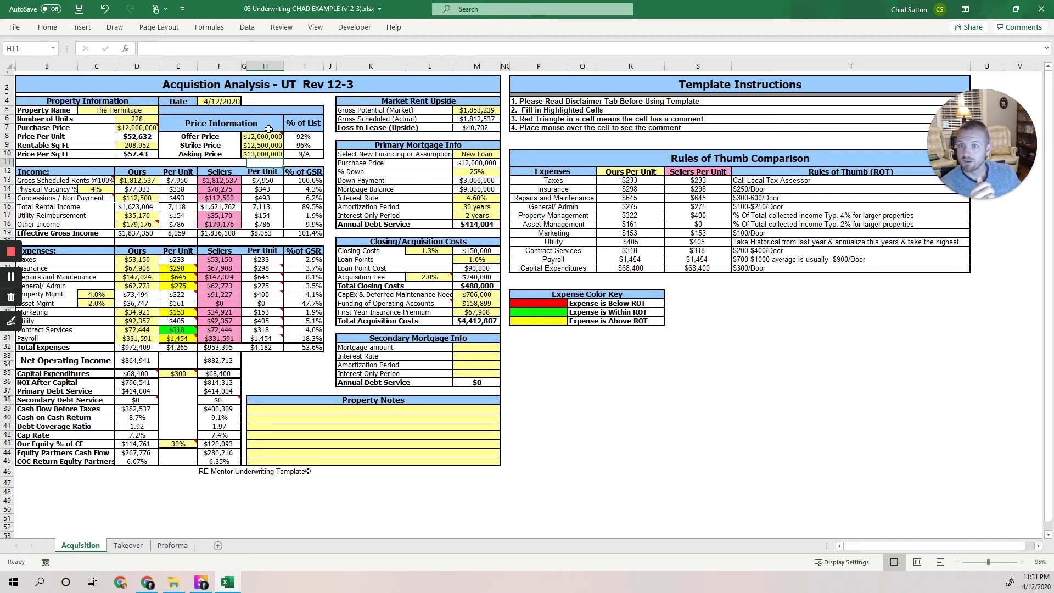
- Overwrite the Purchase Price in D7 with $13,000,000
{"action": "key", "text": "Up"}
{"action": "key", "text": "Up"}
{"action": "key", "text": "Left"}
{"action": "key", "text": "Left"}
{"action": "key", "text": "Up"}
{"action": "key", "text": "Up"}
{"action": "type", "text": "13,"}
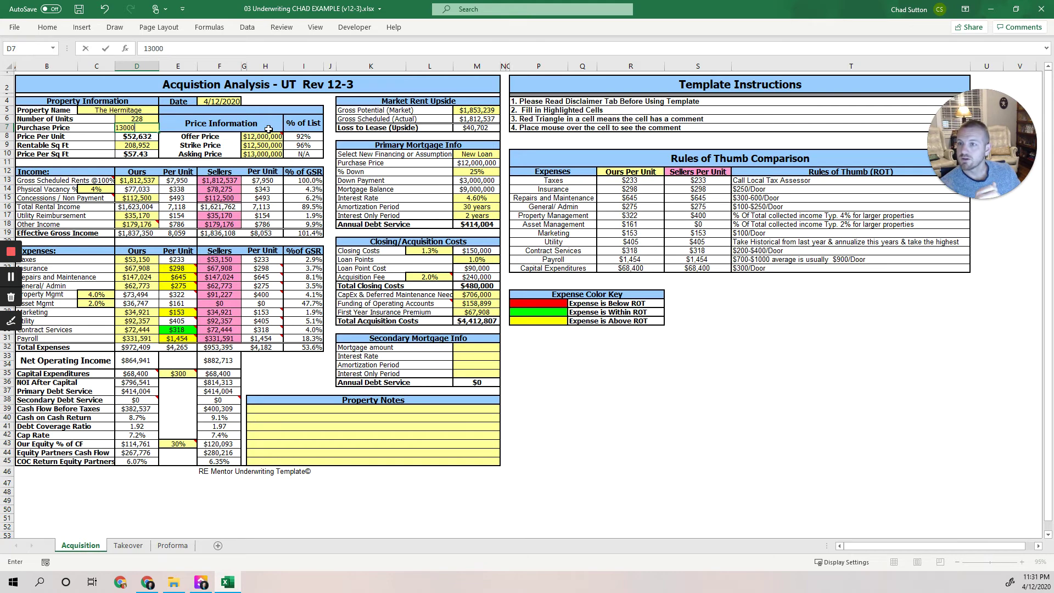
{"action": "type", "text": "000,000"}
{"action": "key", "text": "Return"}
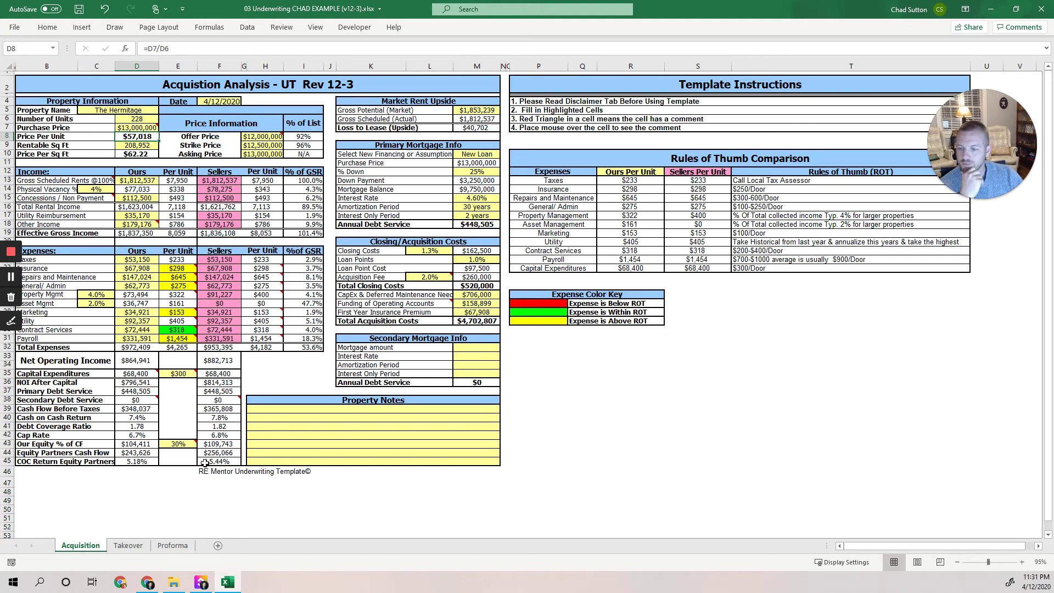
- Review the Proforma's recalculated returns (31.1% annualized, 1.55 Year 5 equity multiple) and save the workbook
{"action": "left_click", "coordinate": [172, 545]}
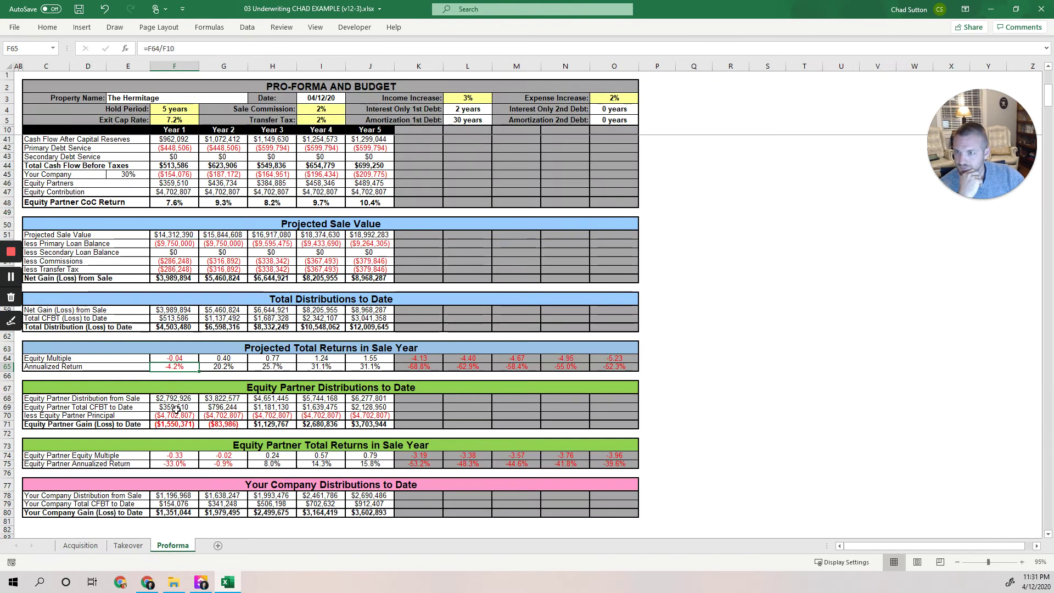
{"action": "scroll", "coordinate": [341, 328], "scroll_direction": "down", "scroll_amount": 9}
{"action": "scroll", "coordinate": [341, 327], "scroll_direction": "down", "scroll_amount": 1}
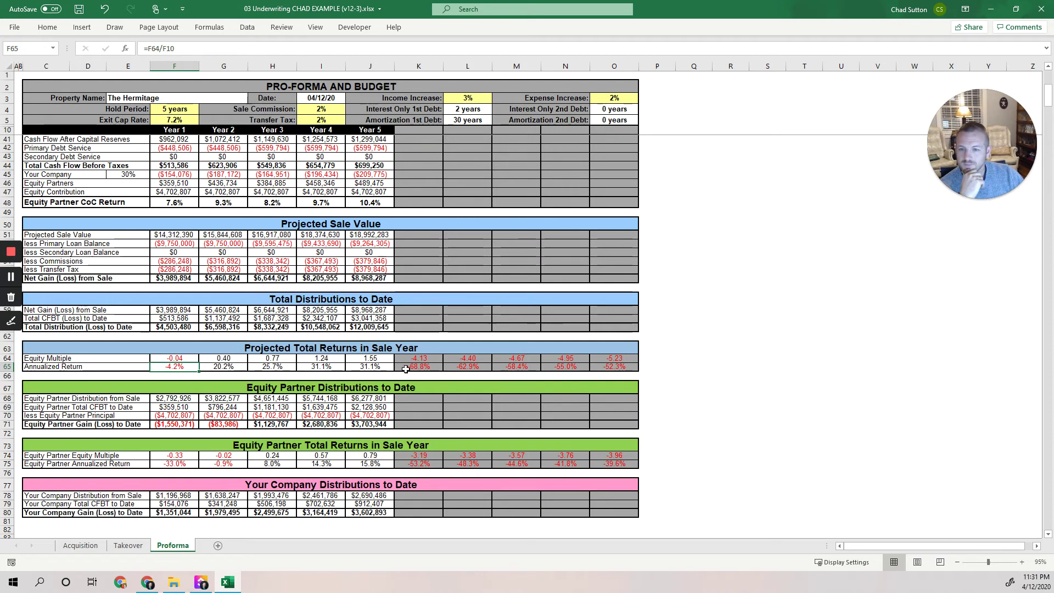
{"action": "left_click_drag", "start_coordinate": [379, 366], "coordinate": [201, 364]}
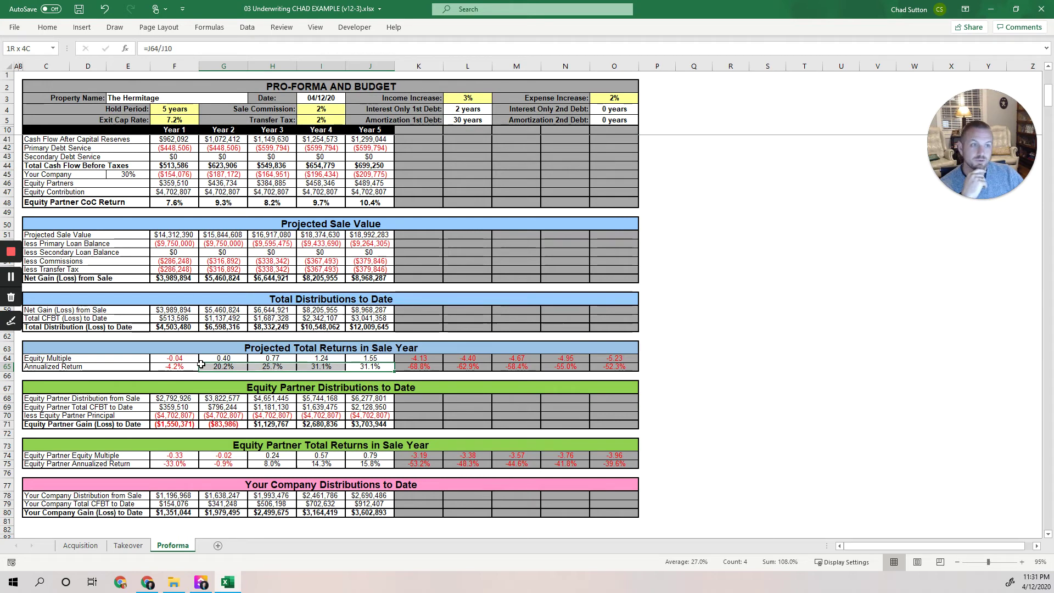
{"action": "left_click", "coordinate": [79, 9]}
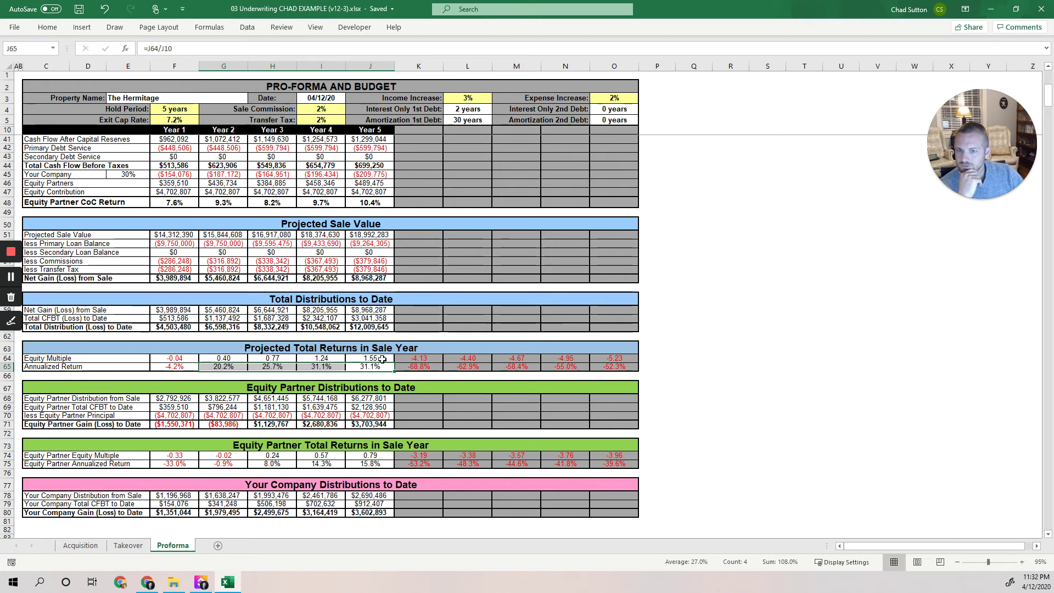
{"action": "left_click", "coordinate": [383, 359]}
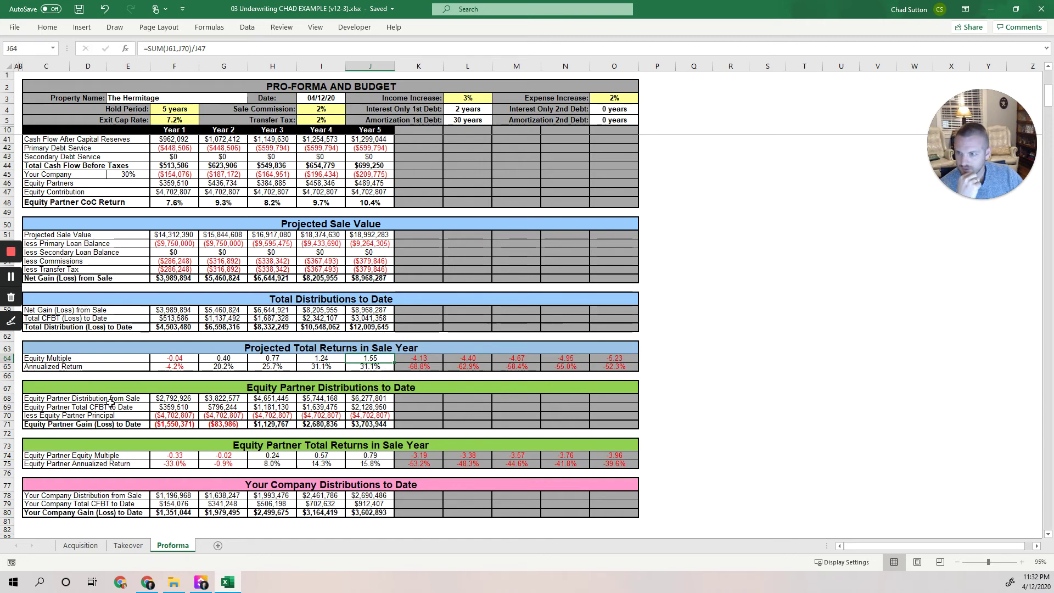
{"action": "left_click_drag", "start_coordinate": [81, 397], "coordinate": [370, 422]}
{"action": "left_click_drag", "start_coordinate": [260, 302], "coordinate": [631, 328]}
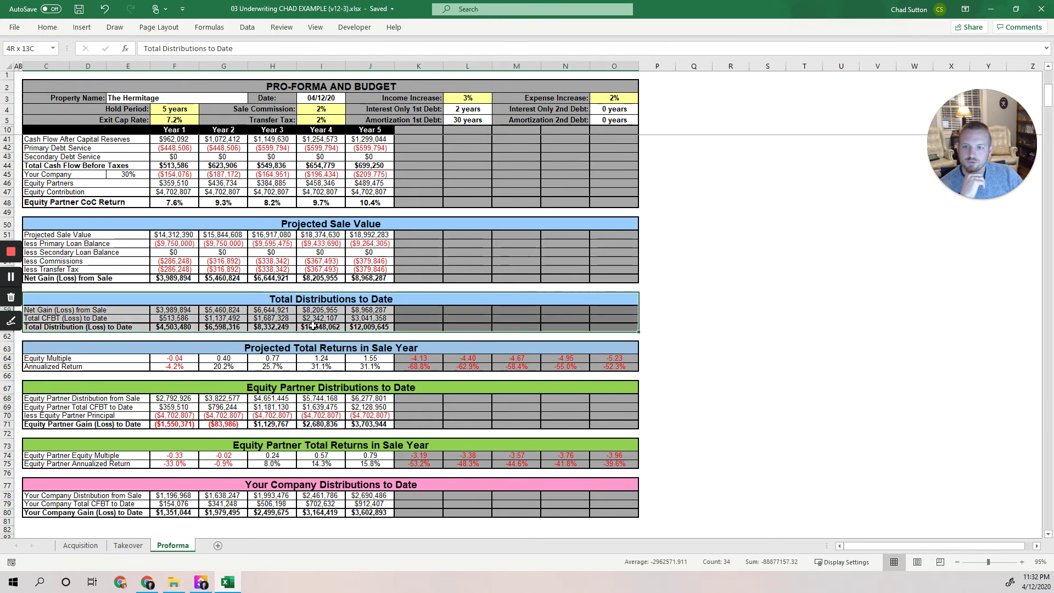
{"action": "left_click_drag", "start_coordinate": [98, 399], "coordinate": [370, 422]}
{"action": "left_click_drag", "start_coordinate": [97, 399], "coordinate": [388, 398]}
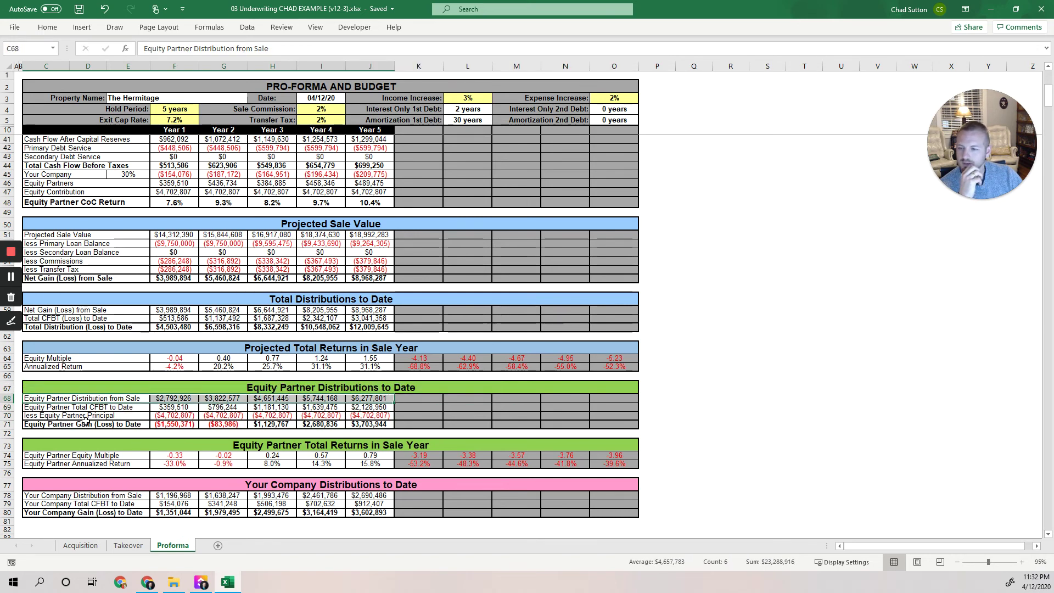
{"action": "left_click_drag", "start_coordinate": [88, 406], "coordinate": [347, 398]}
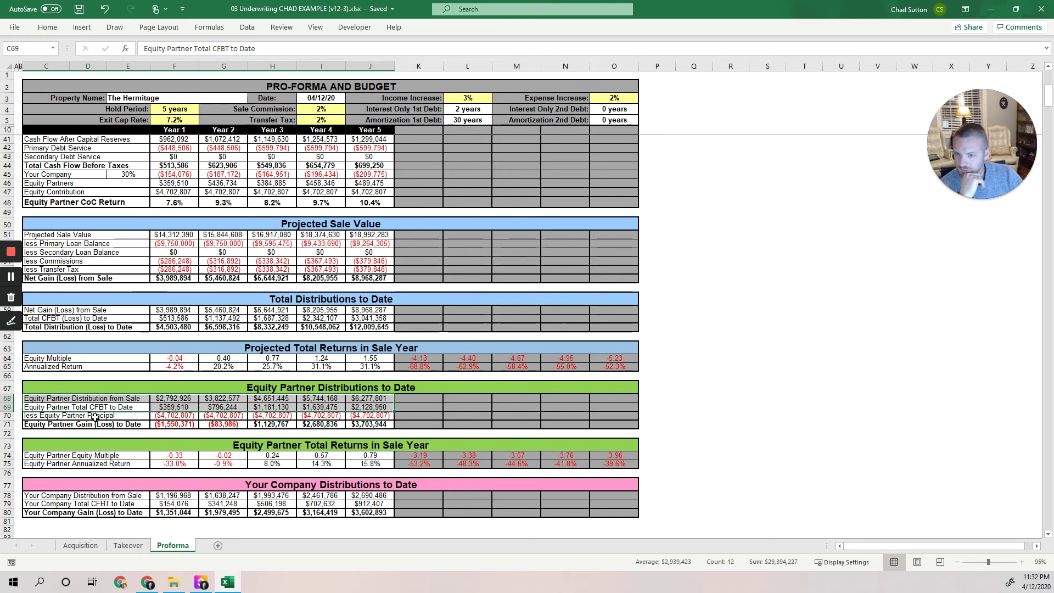
{"action": "left_click_drag", "start_coordinate": [95, 417], "coordinate": [374, 415]}
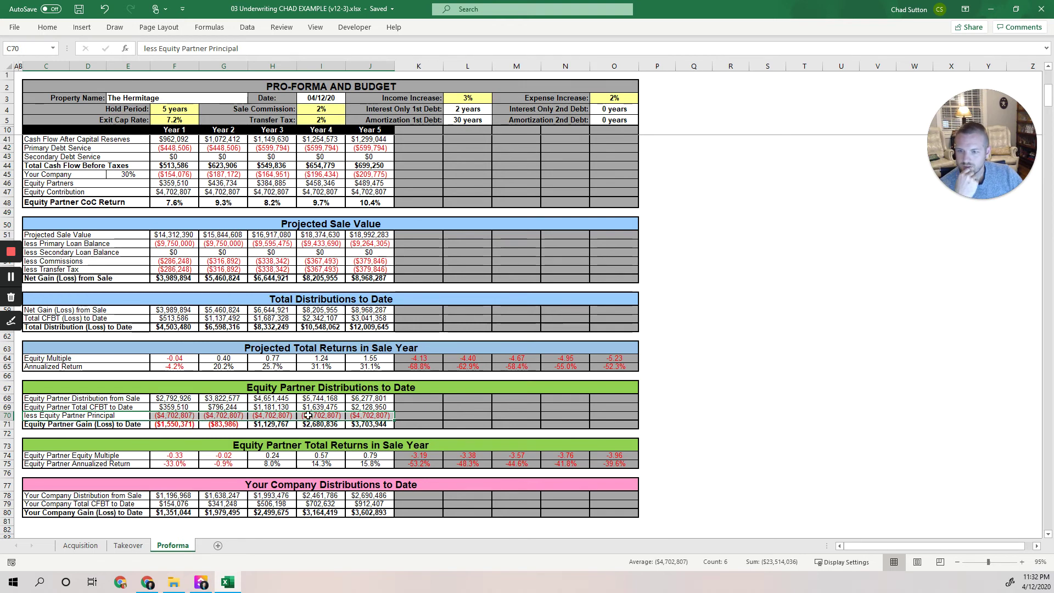
{"action": "scroll", "coordinate": [177, 451], "scroll_direction": "down", "scroll_amount": 1}
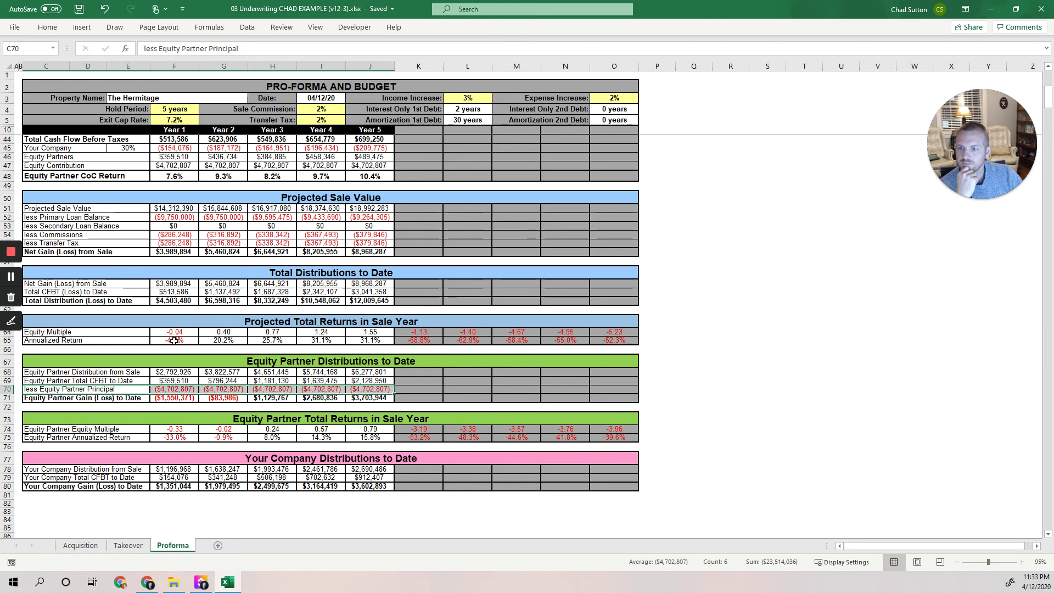
{"action": "left_click_drag", "start_coordinate": [181, 341], "coordinate": [209, 339]}
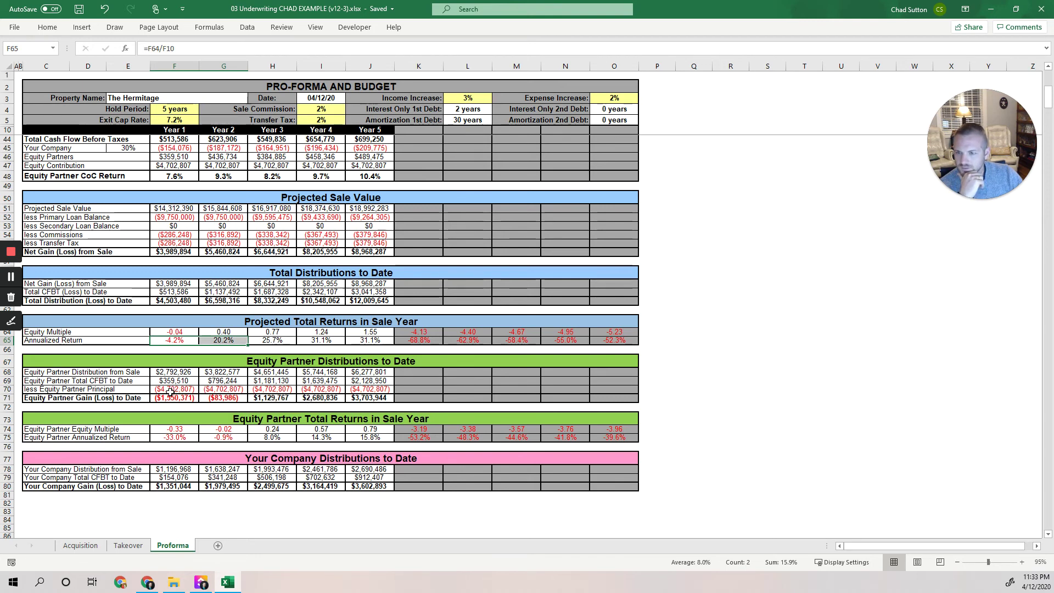
{"action": "left_click", "coordinate": [274, 396]}
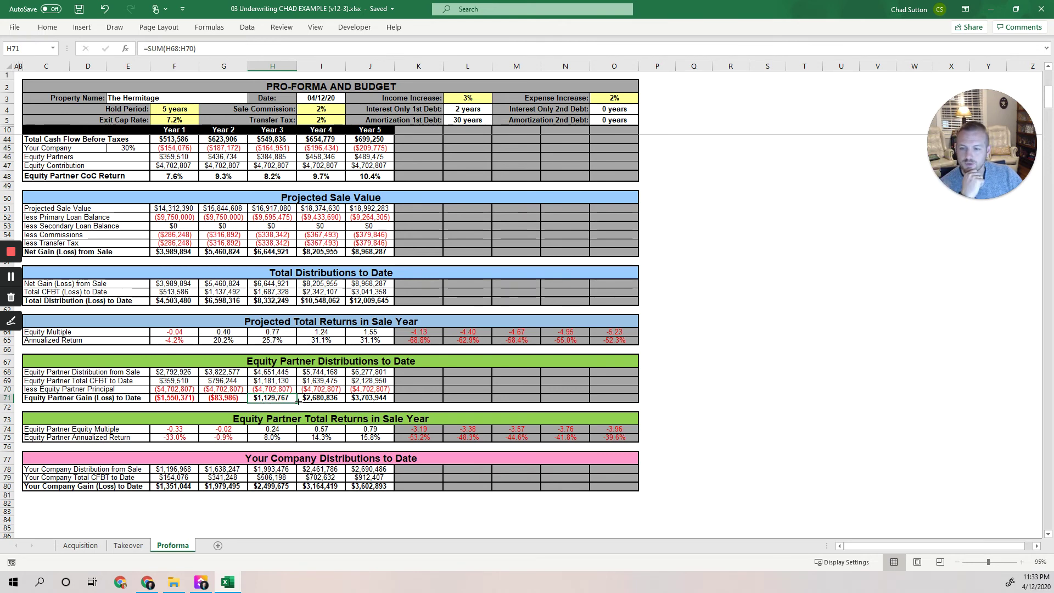
{"action": "left_click", "coordinate": [321, 397]}
{"action": "left_click", "coordinate": [372, 397]}
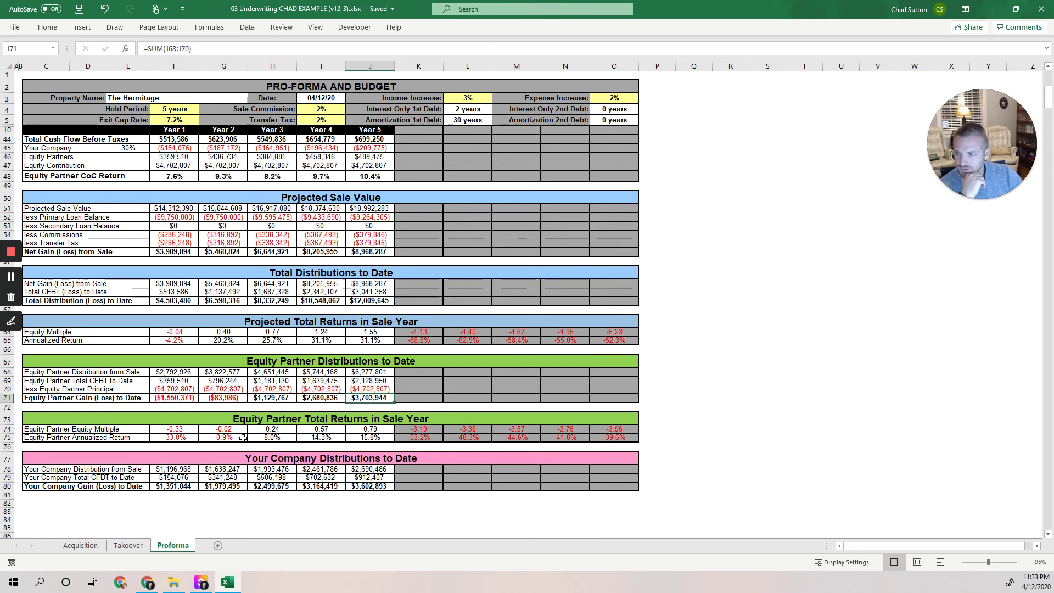
{"action": "left_click_drag", "start_coordinate": [125, 419], "coordinate": [127, 436]}
{"action": "left_click_drag", "start_coordinate": [164, 322], "coordinate": [174, 340]}
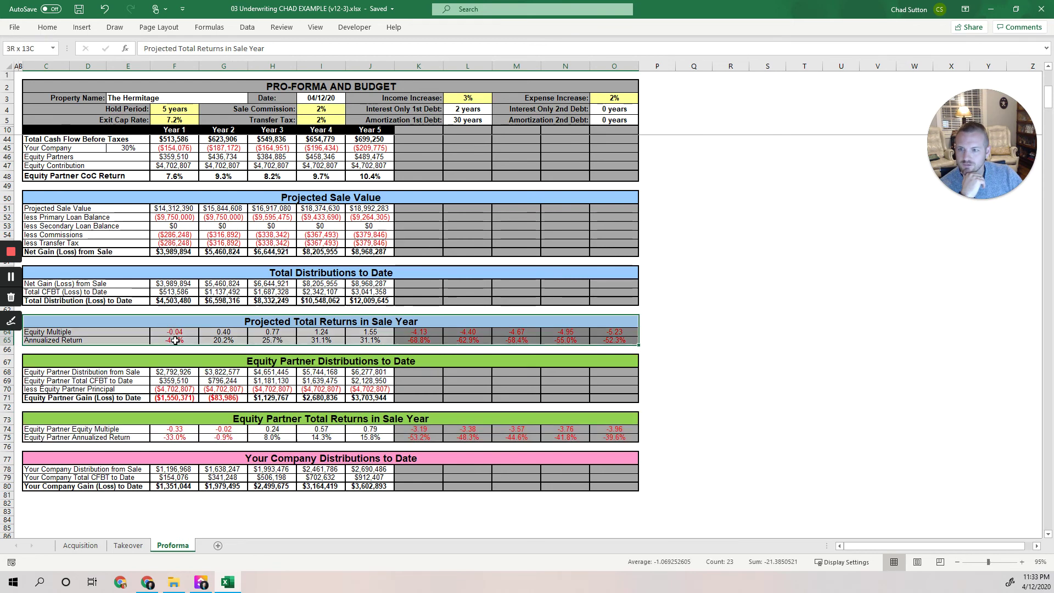
{"action": "left_click_drag", "start_coordinate": [127, 420], "coordinate": [129, 438]}
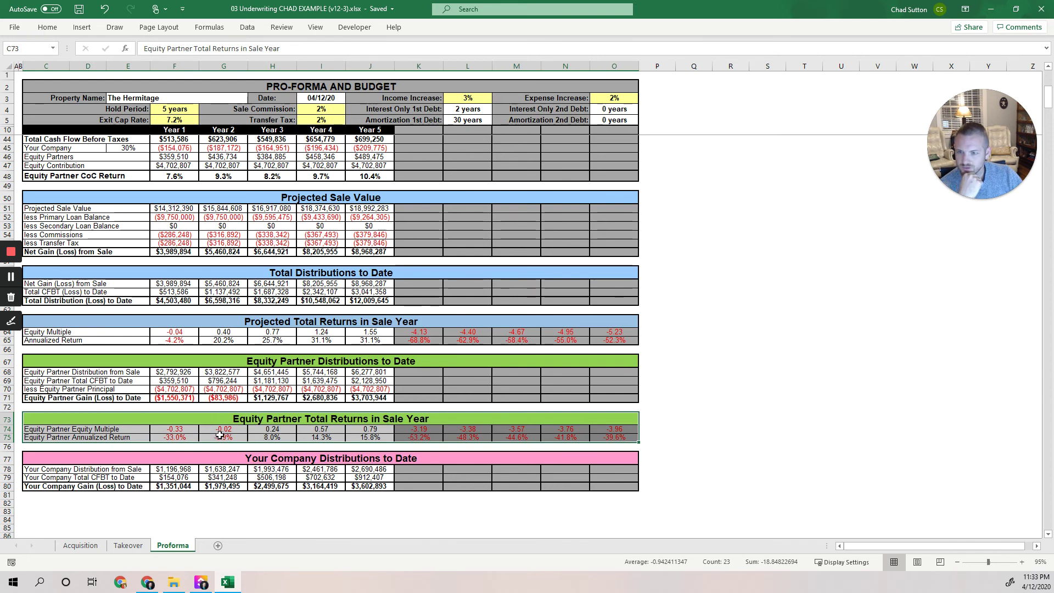
{"action": "left_click", "coordinate": [274, 436]}
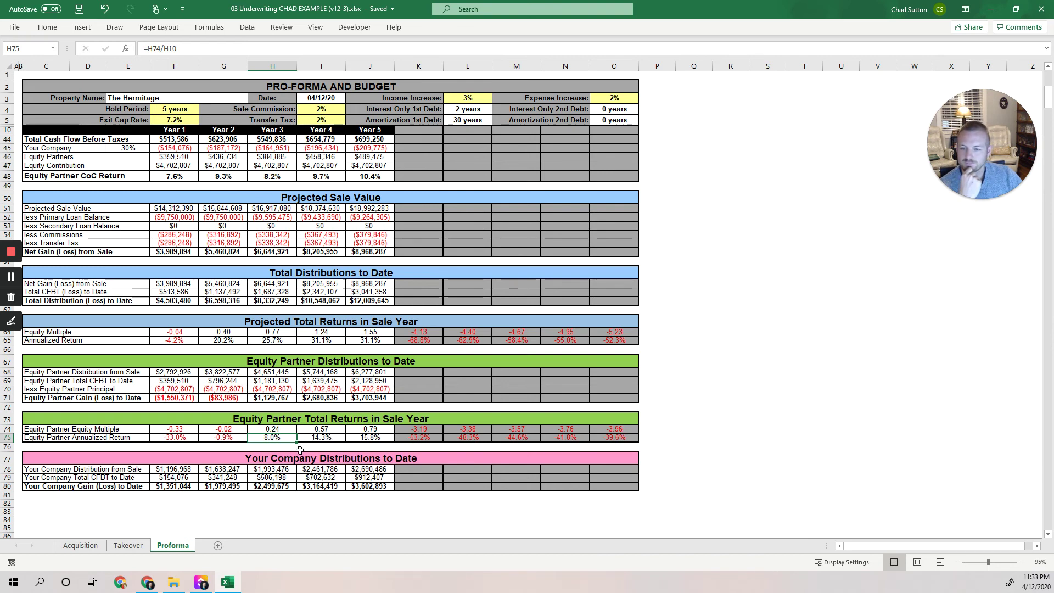
{"action": "left_click", "coordinate": [323, 438]}
{"action": "left_click_drag", "start_coordinate": [354, 437], "coordinate": [333, 437]}
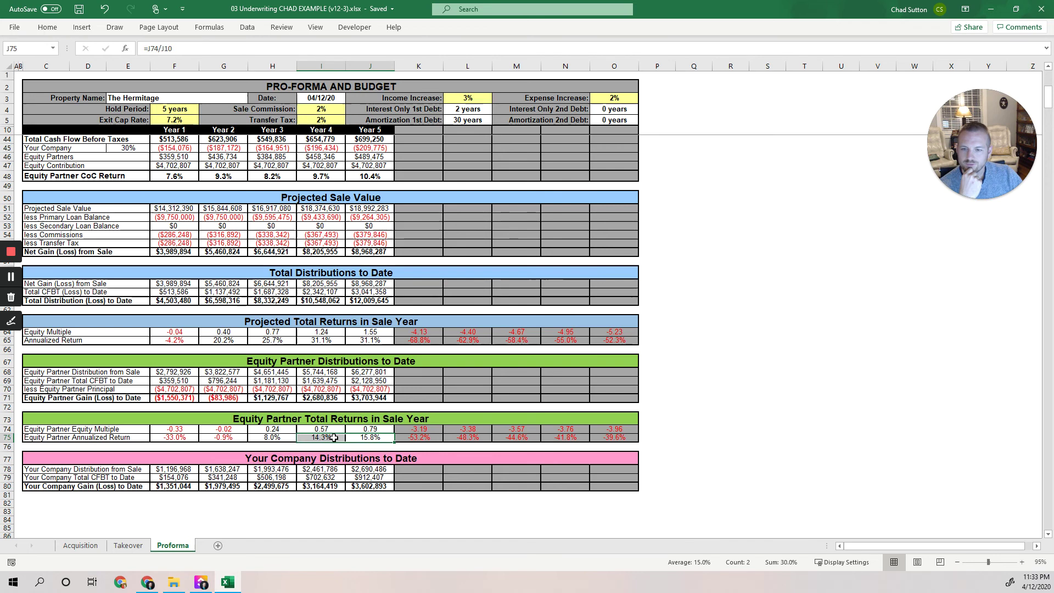
{"action": "left_click", "coordinate": [378, 439]}
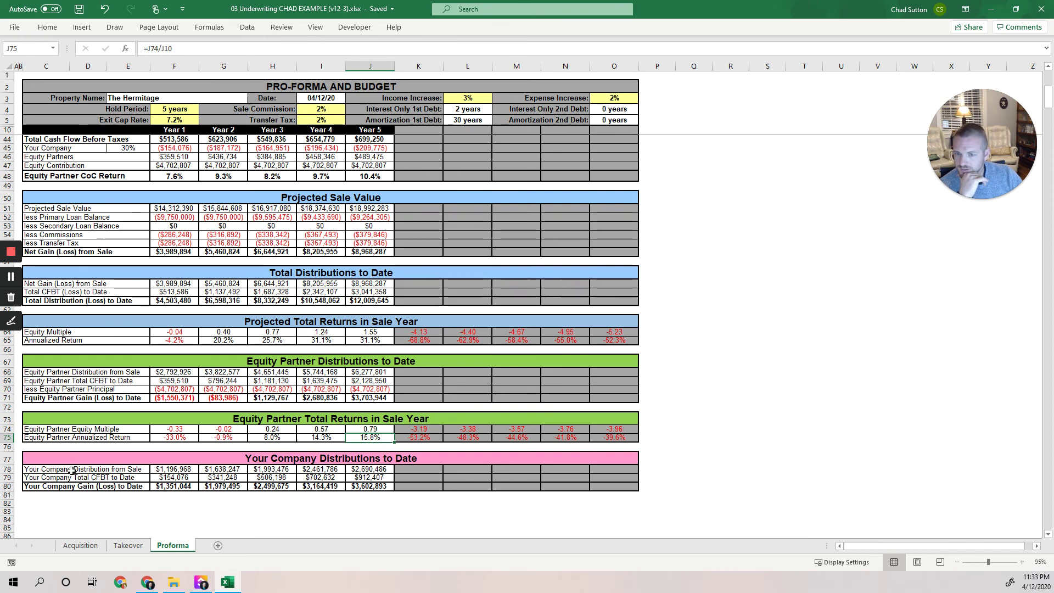
{"action": "scroll", "coordinate": [71, 470], "scroll_direction": "down", "scroll_amount": 1}
{"action": "scroll", "coordinate": [71, 471], "scroll_direction": "down", "scroll_amount": 1}
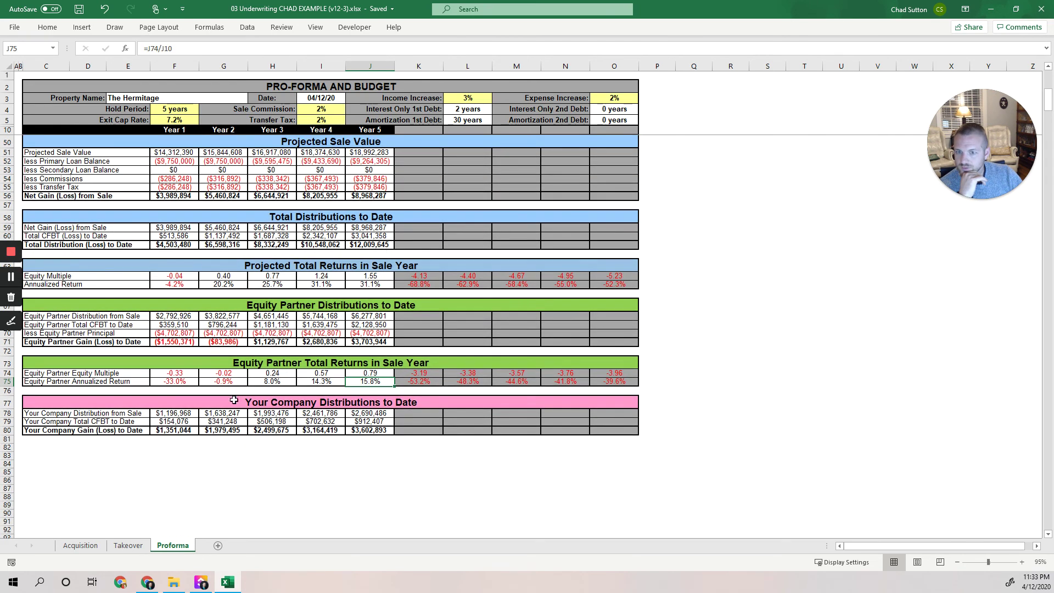
{"action": "left_click_drag", "start_coordinate": [373, 412], "coordinate": [374, 430]}
{"action": "left_click", "coordinate": [379, 430]}
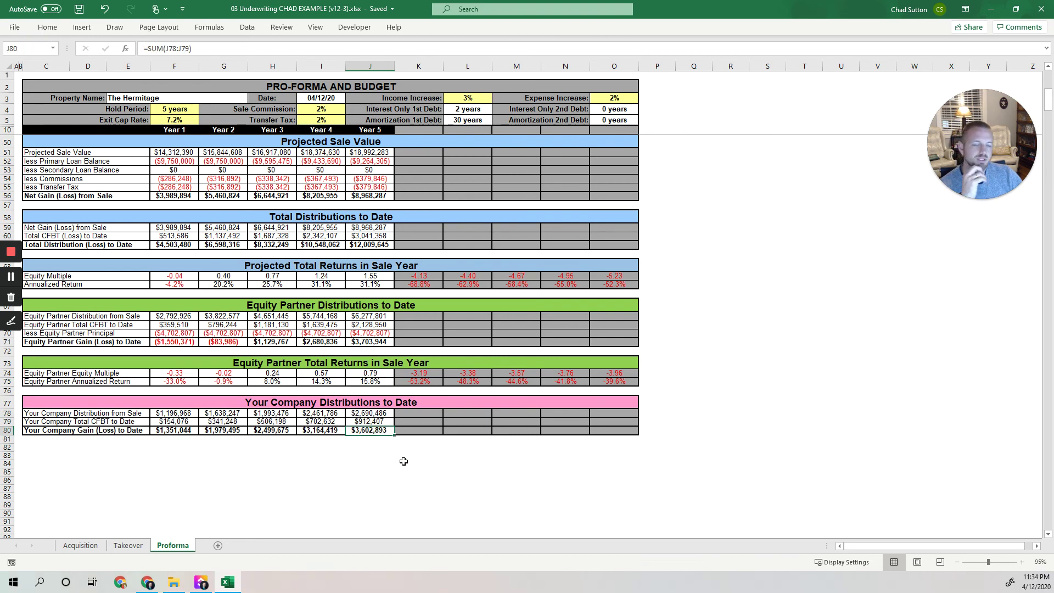
{"action": "left_click", "coordinate": [388, 333]}
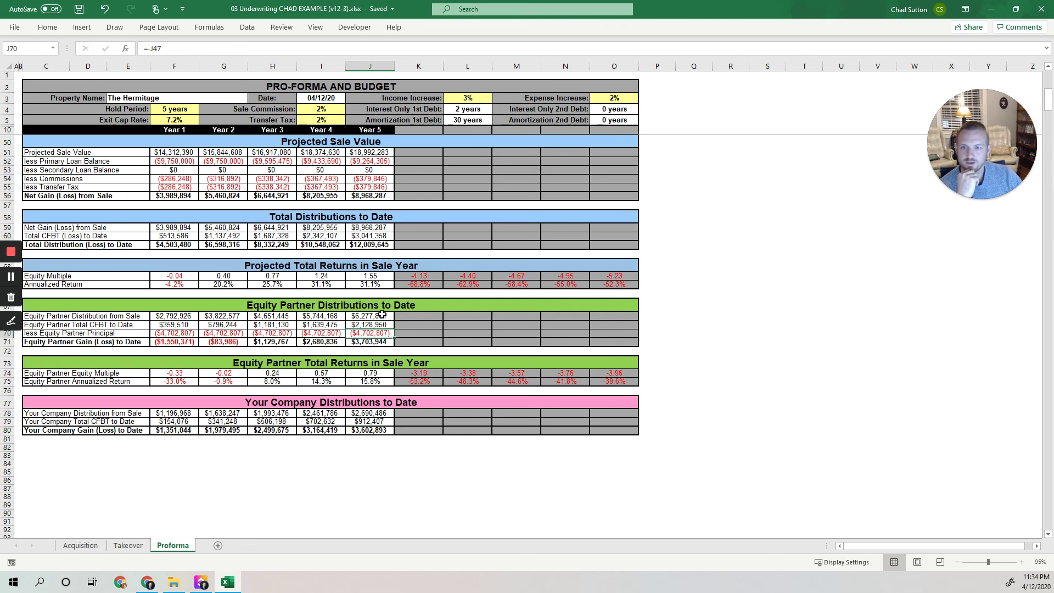
{"action": "left_click_drag", "start_coordinate": [382, 316], "coordinate": [382, 325]}
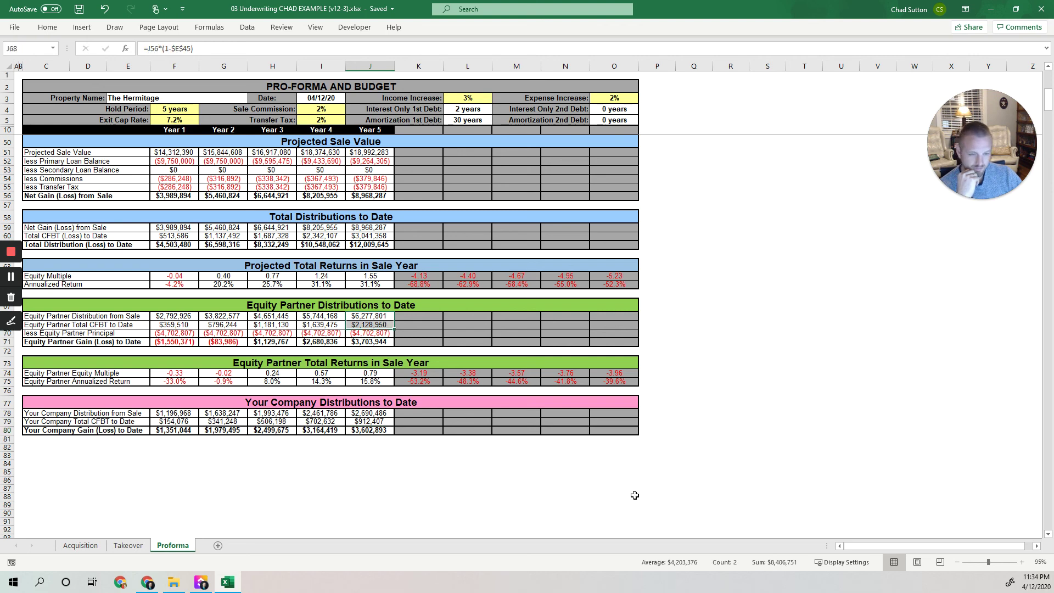
{"action": "left_click", "coordinate": [378, 333]}
{"action": "left_click", "coordinate": [382, 341]}
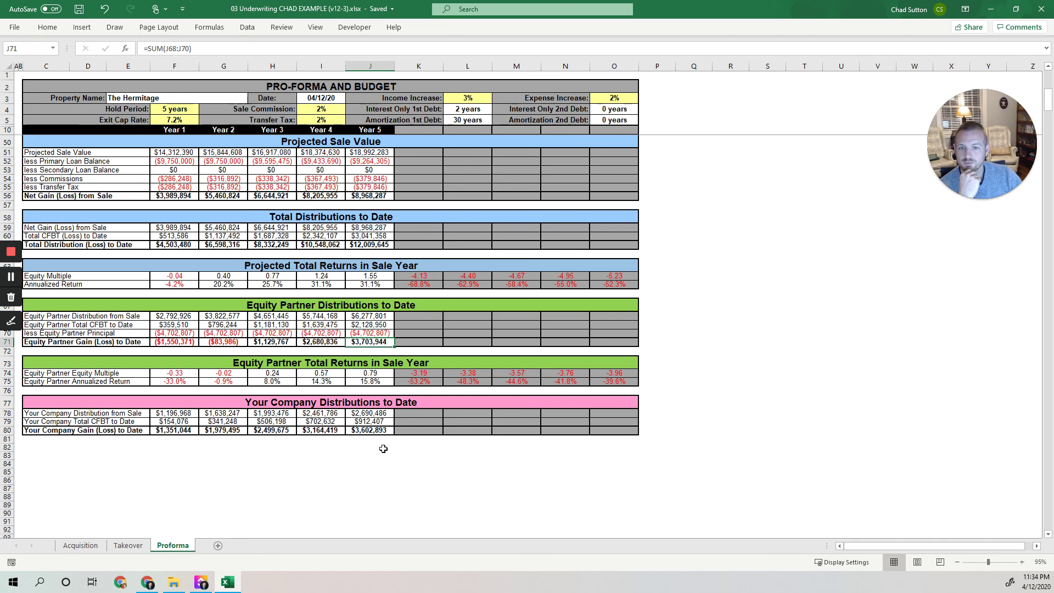
{"action": "scroll", "coordinate": [383, 449], "scroll_direction": "up", "scroll_amount": 13}
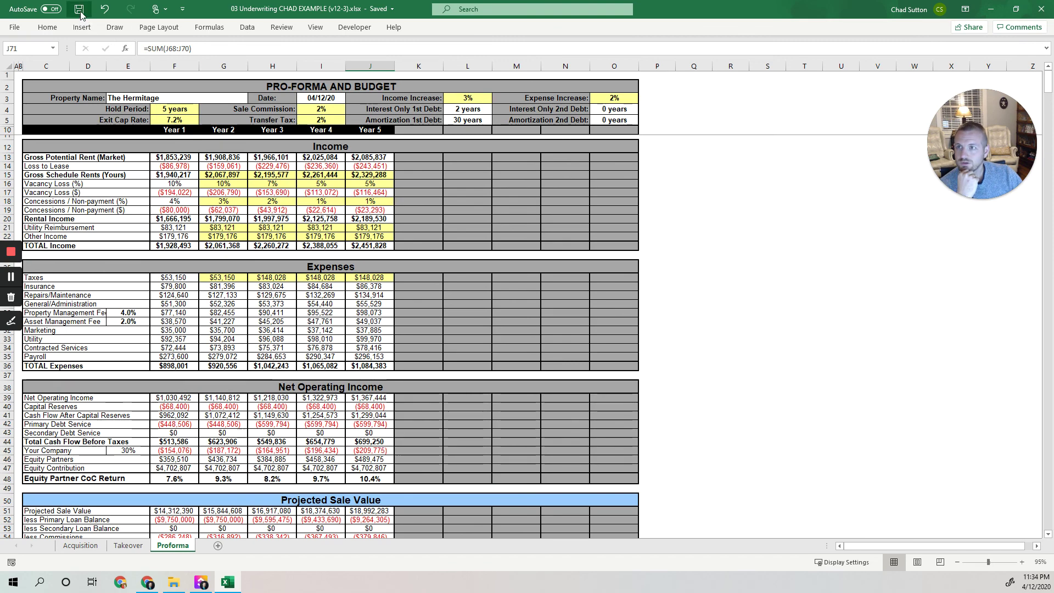
{"action": "scroll", "coordinate": [351, 311], "scroll_direction": "down", "scroll_amount": 1}
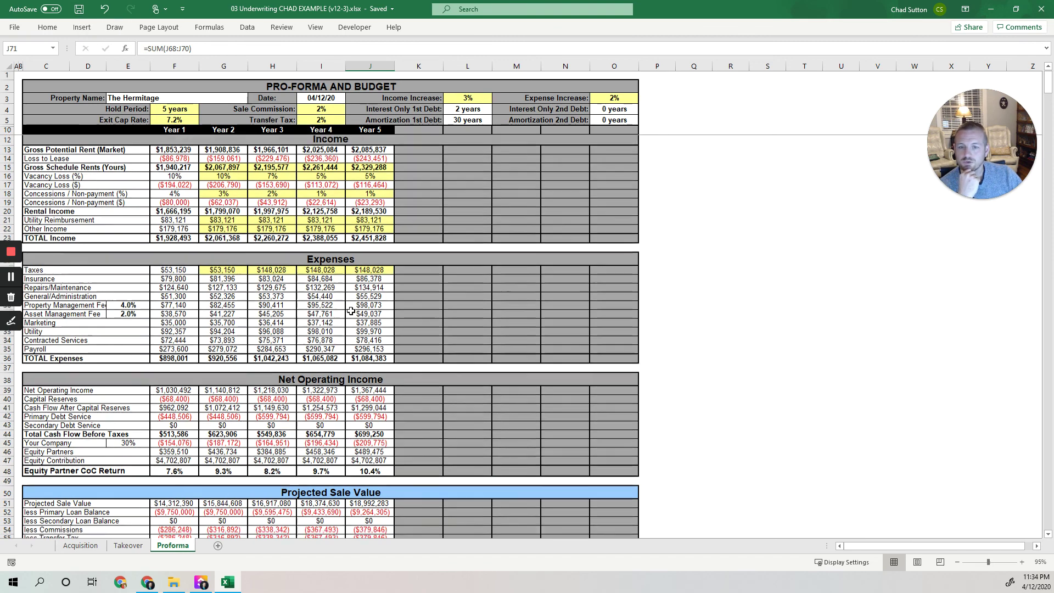
{"action": "scroll", "coordinate": [351, 311], "scroll_direction": "down", "scroll_amount": 12}
{"action": "left_click_drag", "start_coordinate": [418, 306], "coordinate": [573, 398]}
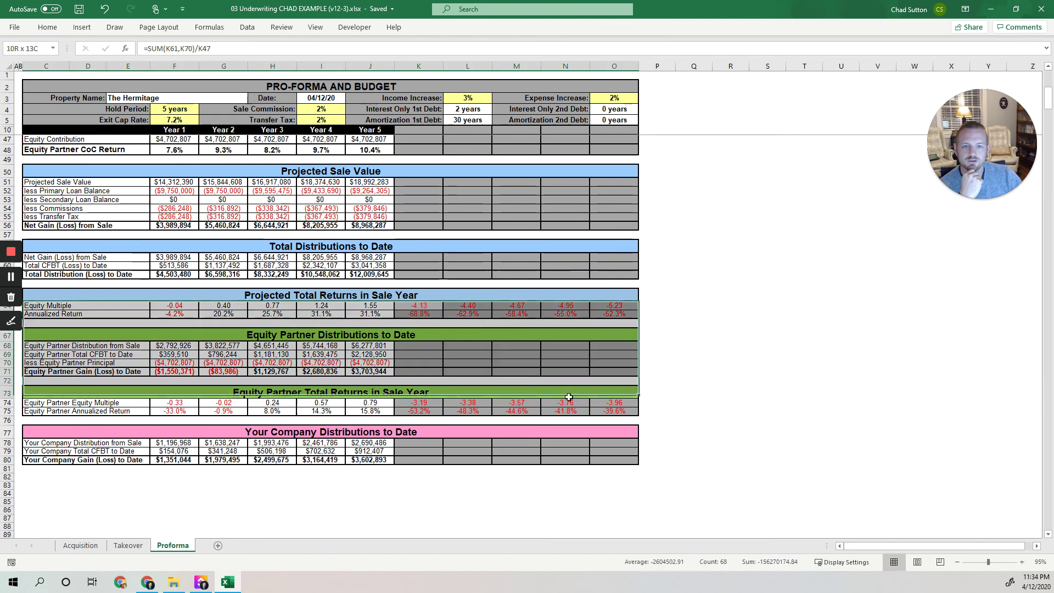
{"action": "left_click", "coordinate": [437, 404]}
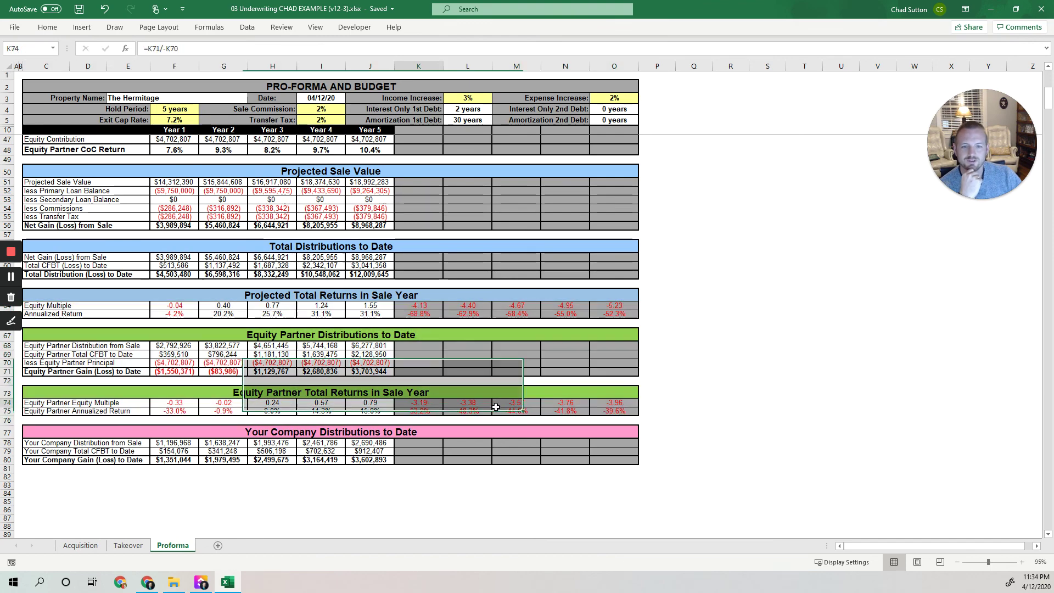
{"action": "left_click_drag", "start_coordinate": [495, 407], "coordinate": [614, 411]}
{"action": "scroll", "coordinate": [331, 486], "scroll_direction": "up", "scroll_amount": 6}
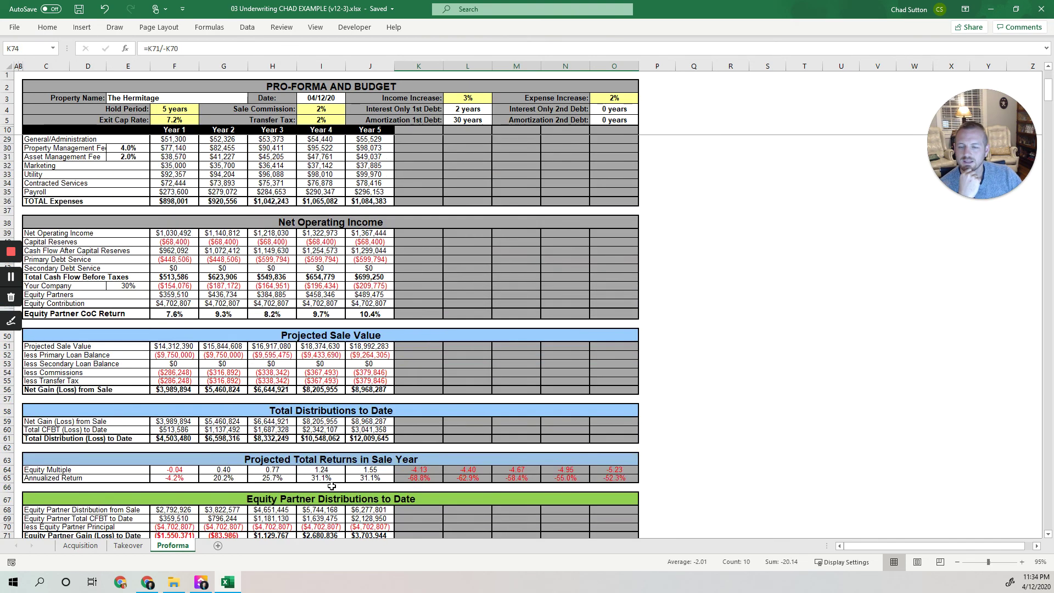
{"action": "scroll", "coordinate": [332, 486], "scroll_direction": "down", "scroll_amount": 5}
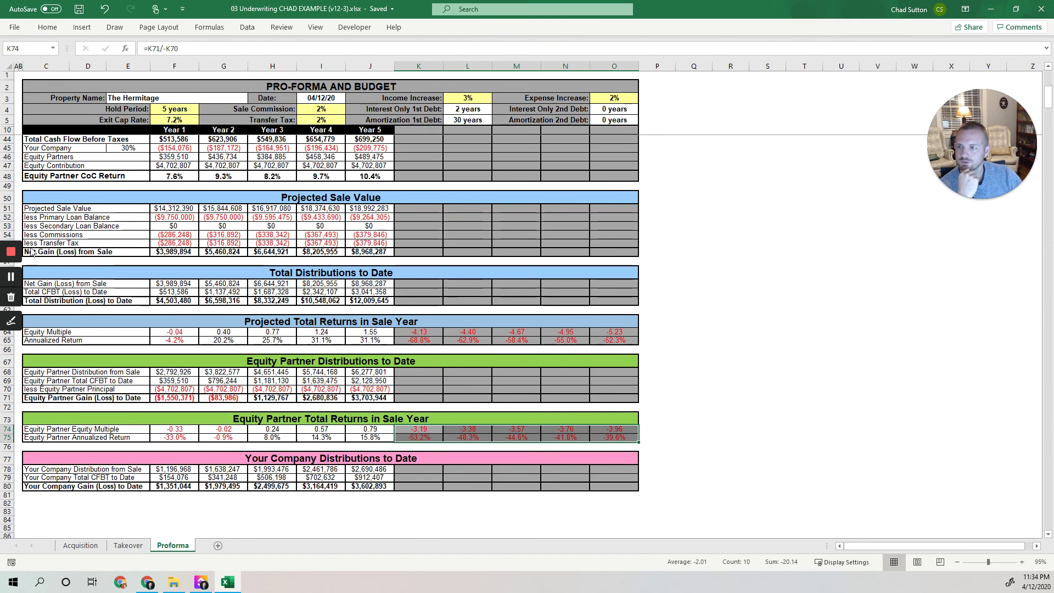